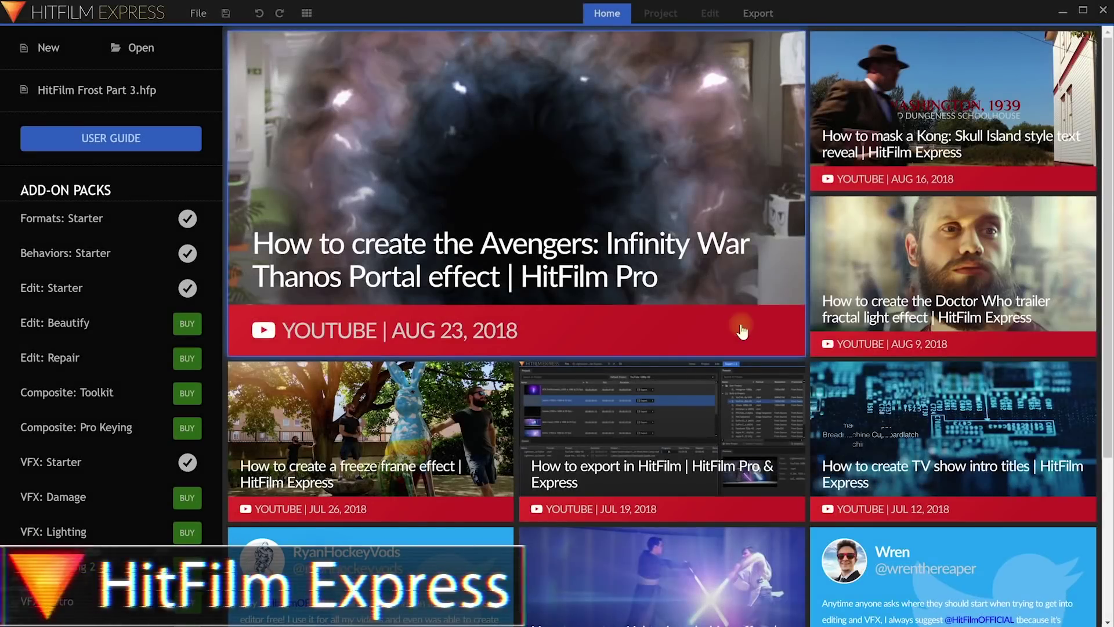
pyautogui.scroll(-5, 148, 364)
pyautogui.scroll(-6, 148, 367)
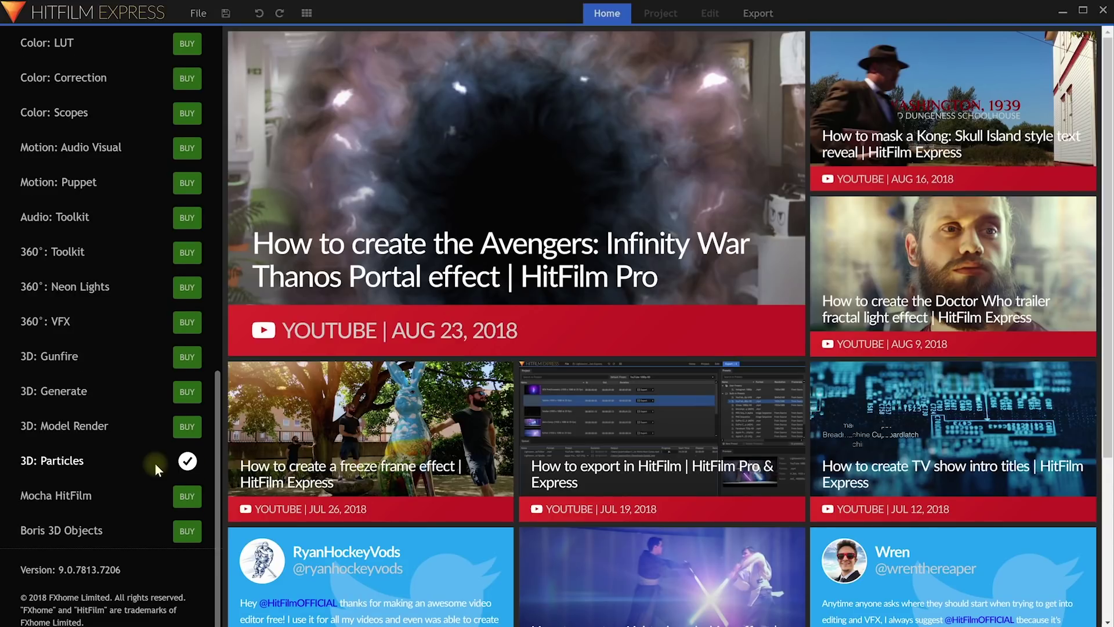
pyautogui.scroll(10, 154, 463)
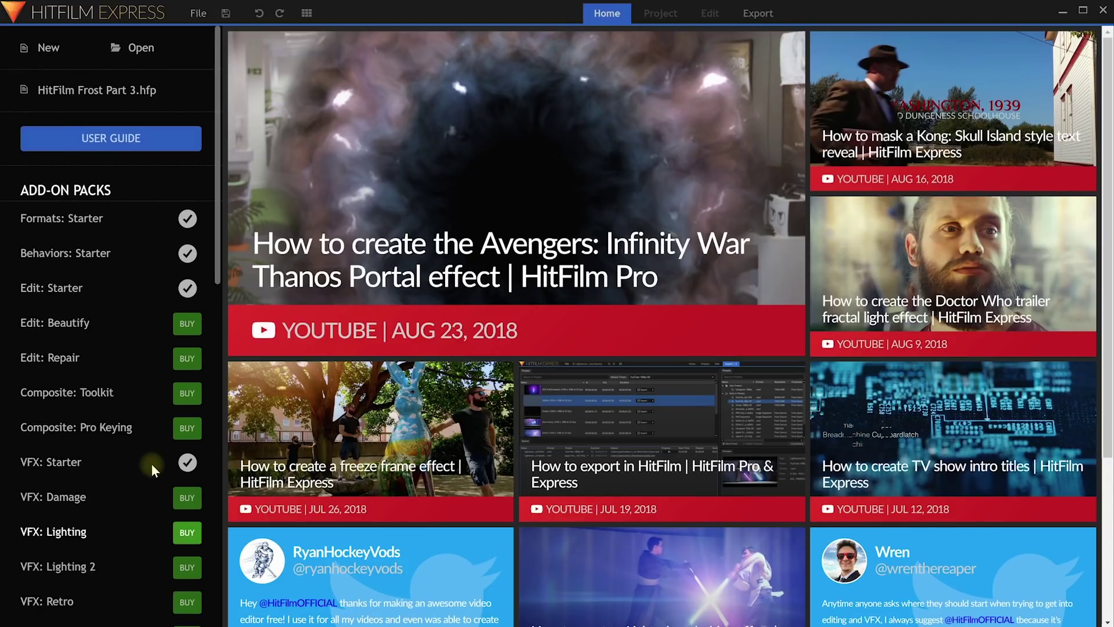
# - Create a new project from the 1080p Full HD @ 24 fps template and start editing it
pyautogui.click(46, 51)
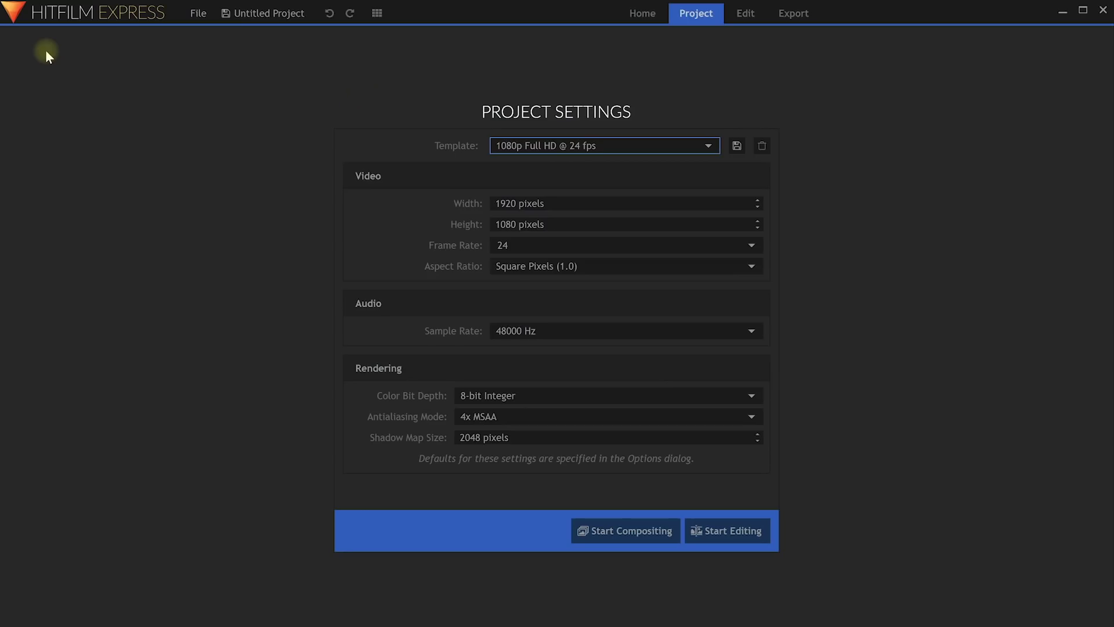
pyautogui.click(635, 146)
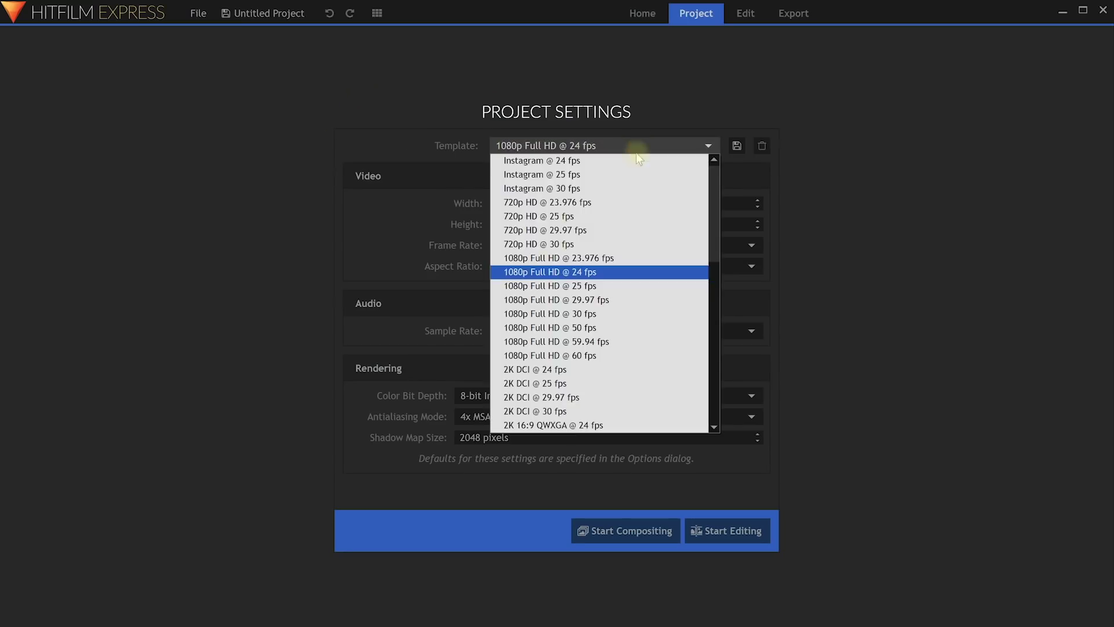
pyautogui.click(612, 273)
pyautogui.click(742, 542)
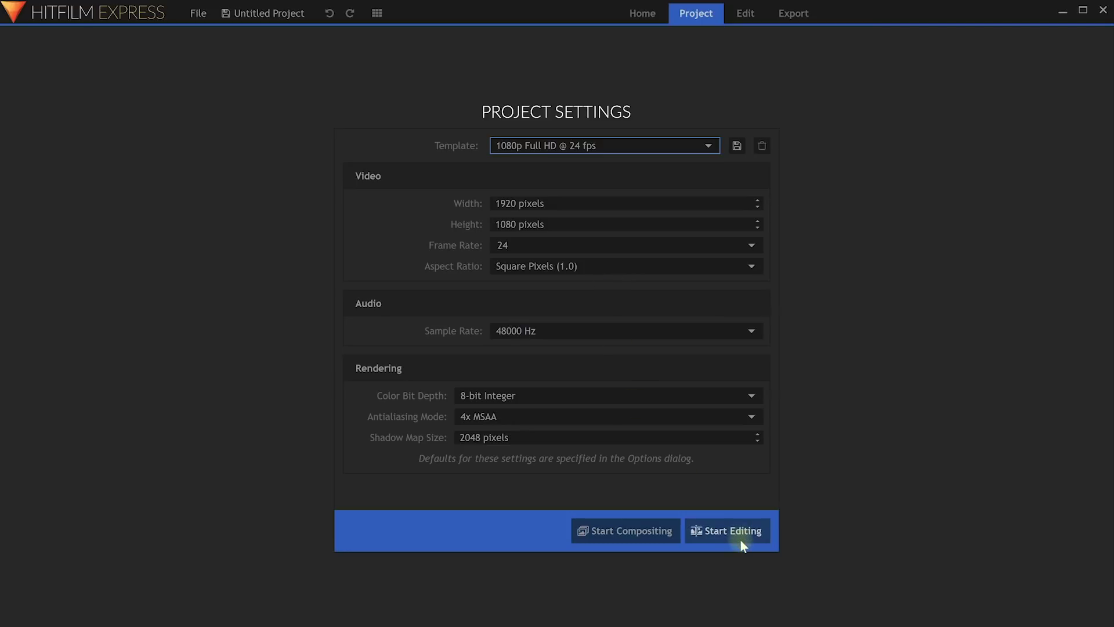
pyautogui.click(743, 541)
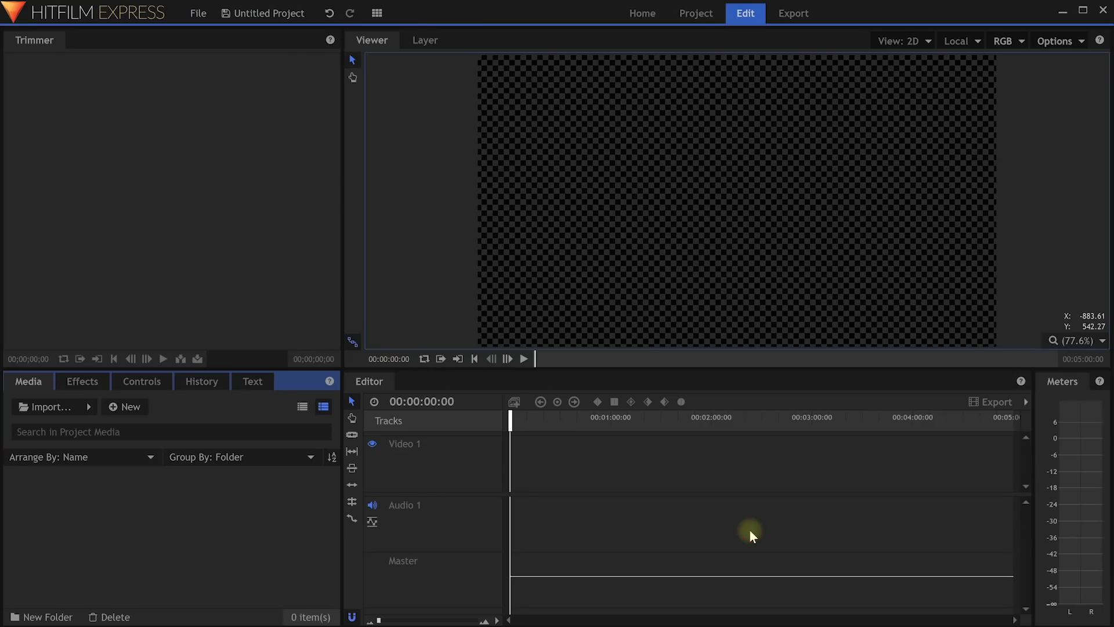
# - Import the video clip Frost Effect.mp4 from the Tutorial folder into the project media
pyautogui.click(59, 408)
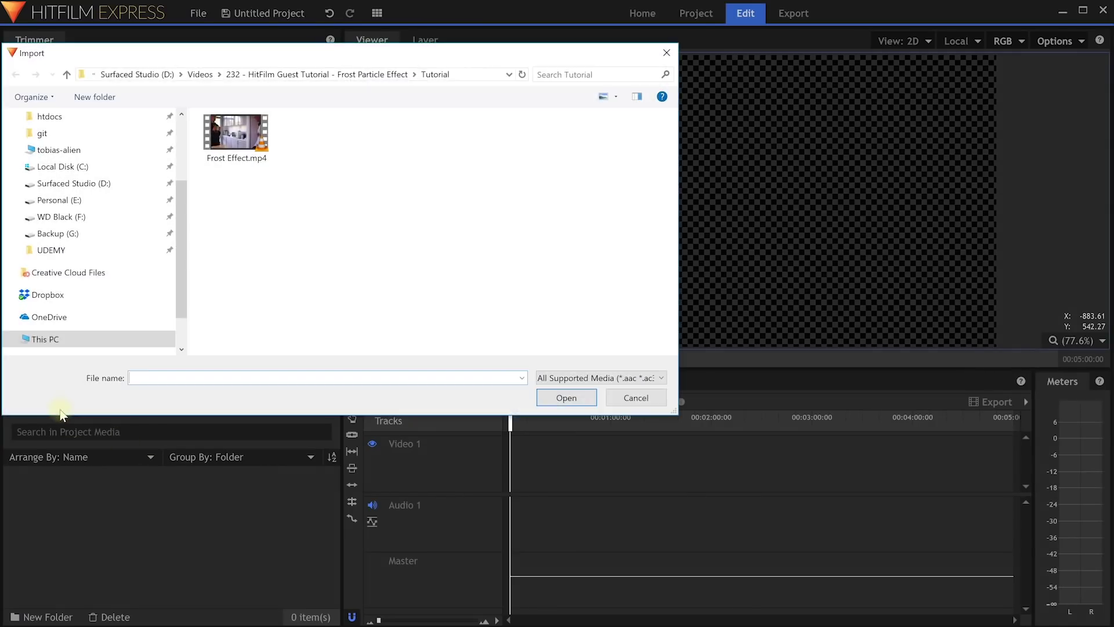
pyautogui.click(229, 152)
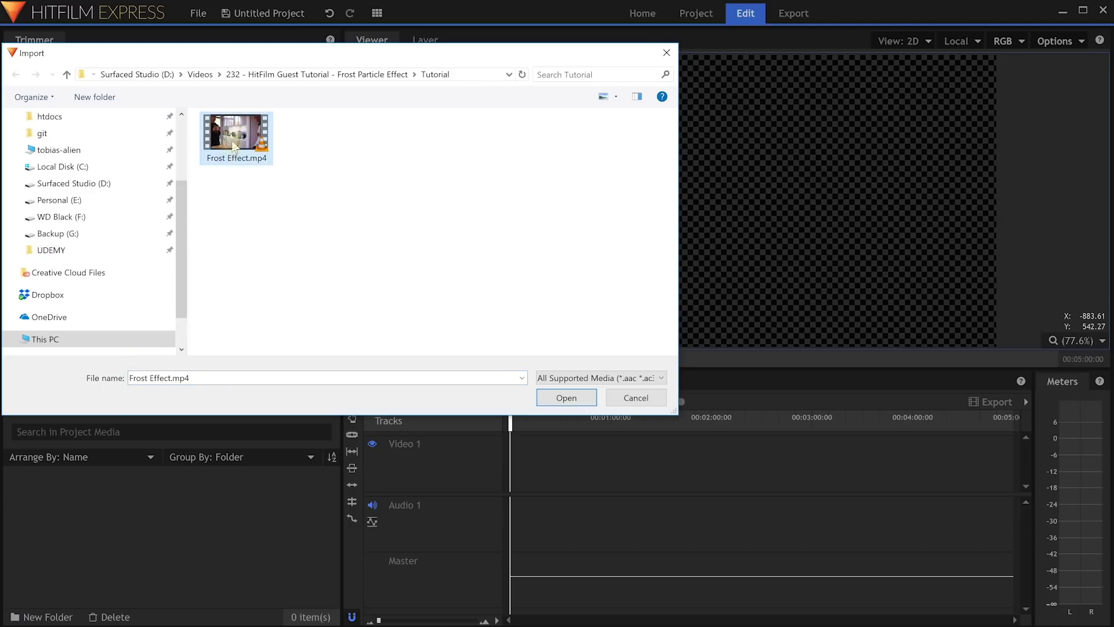
pyautogui.doubleClick(232, 142)
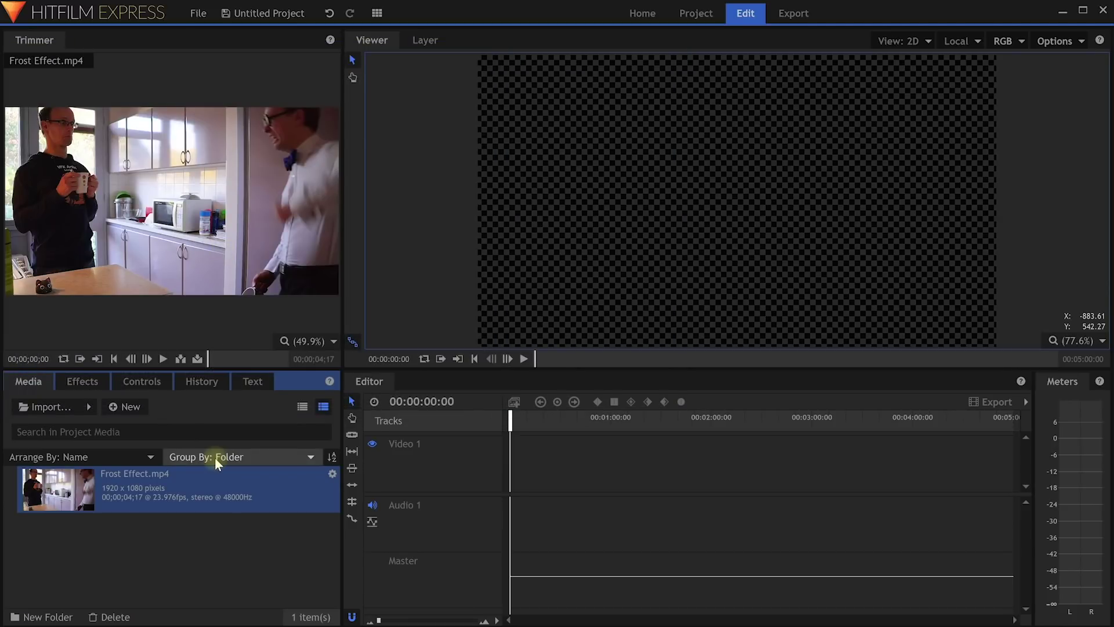
# - Make a composite shot from the Frost Effect.mp4 clip and name it Frost Effect
pyautogui.rightClick(259, 484)
pyautogui.click(312, 441)
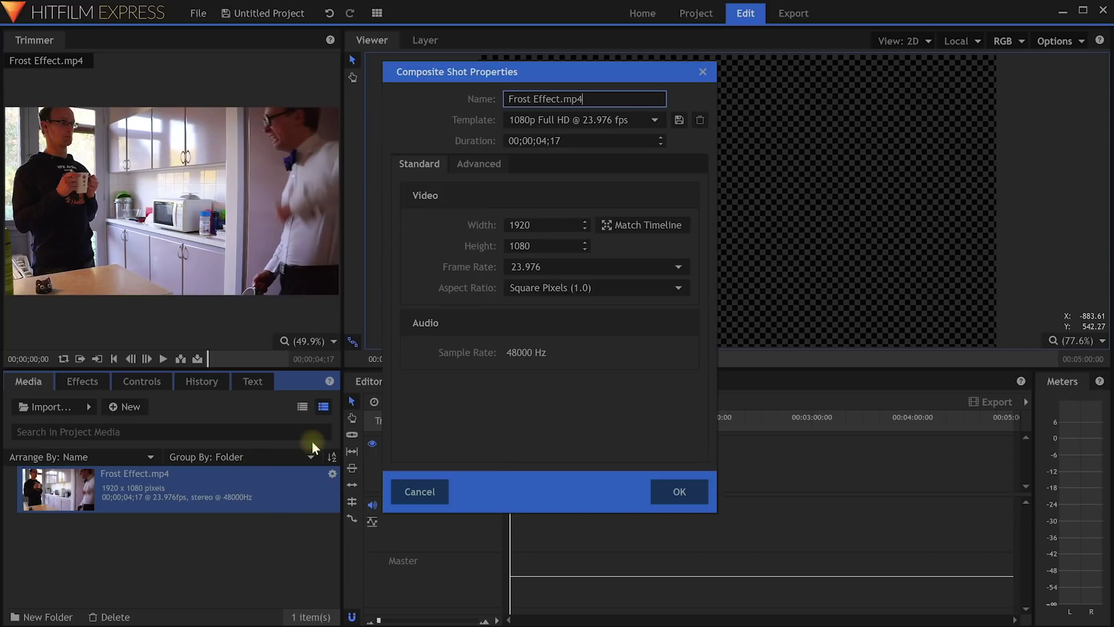
pyautogui.hotkey('ctrl', 'shift', 'Left')
pyautogui.press('Delete')
pyautogui.press('Return')
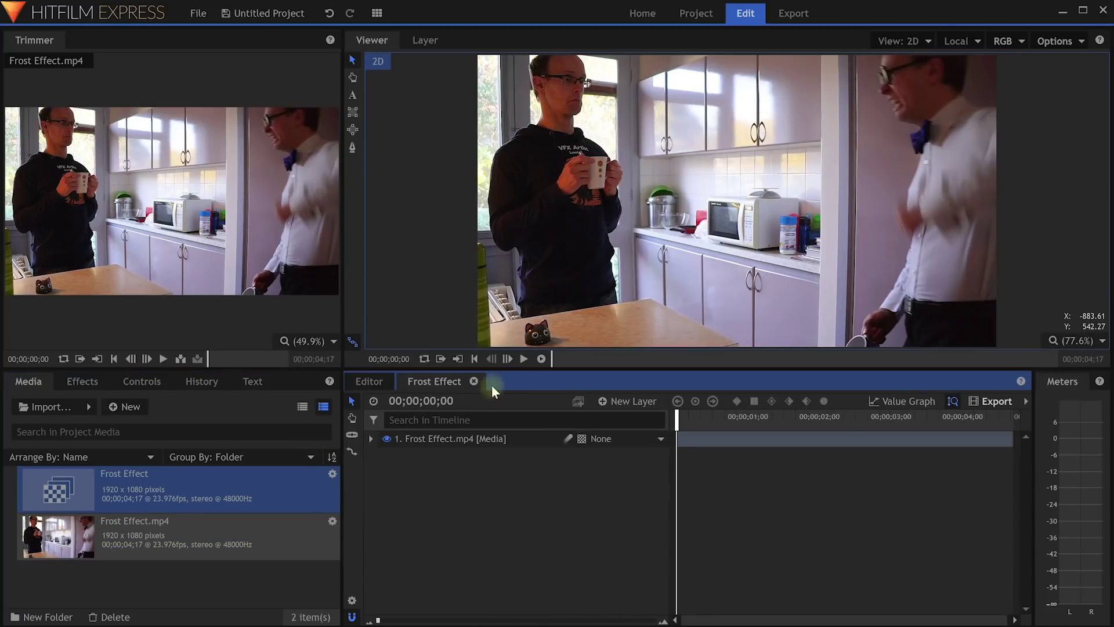
# - With the playhead at 00;00;03;17, duplicate the Frost Effect.mp4 layer and rename the upper copy Hand Roto
pyautogui.click(550, 360)
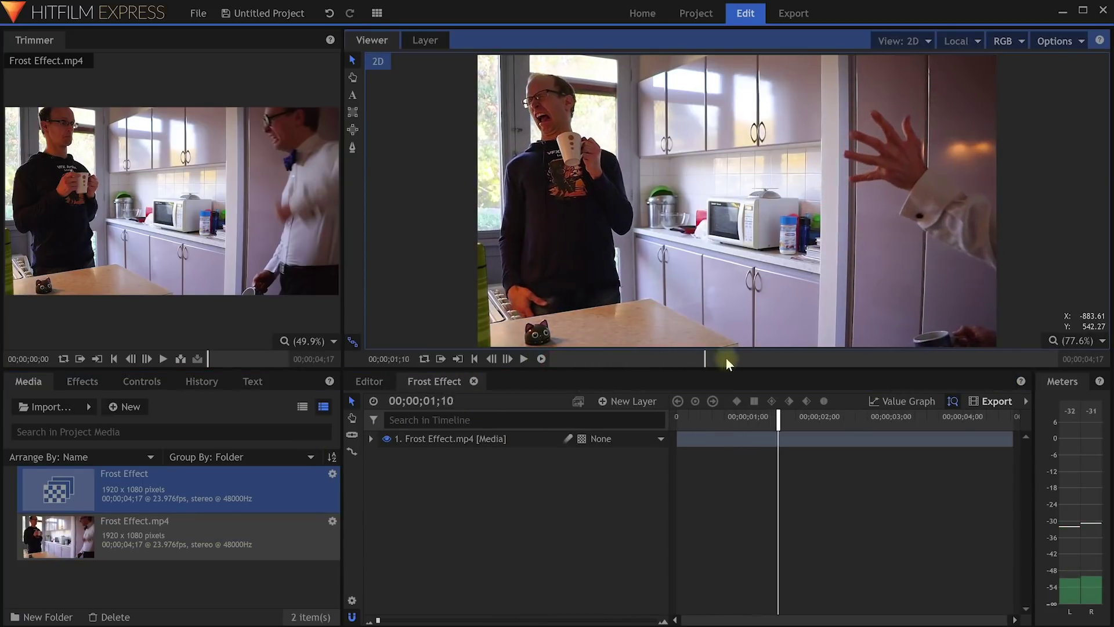
pyautogui.moveTo(846, 361); pyautogui.dragTo(952, 361)
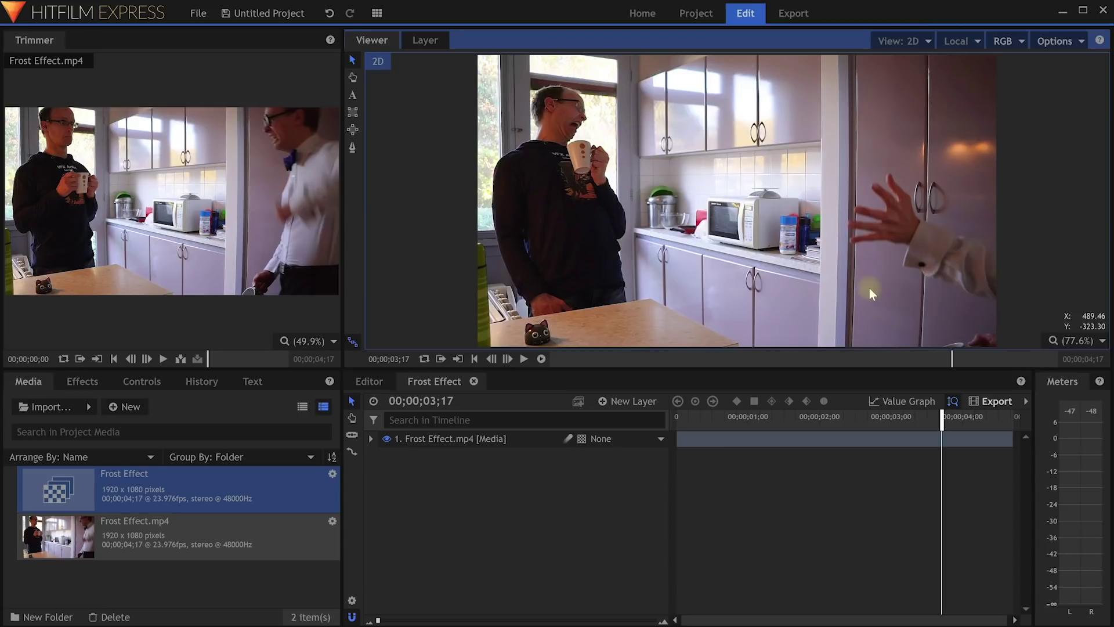
pyautogui.click(449, 439)
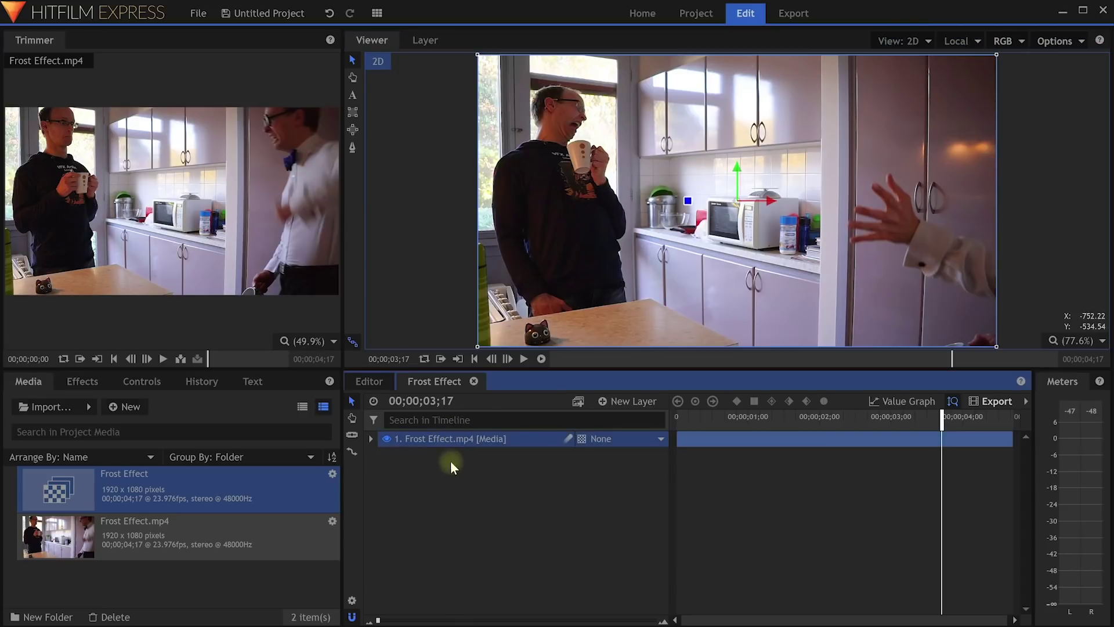
pyautogui.hotkey('ctrl', 'd')
pyautogui.press('F2')
pyautogui.write('Hand Roto')
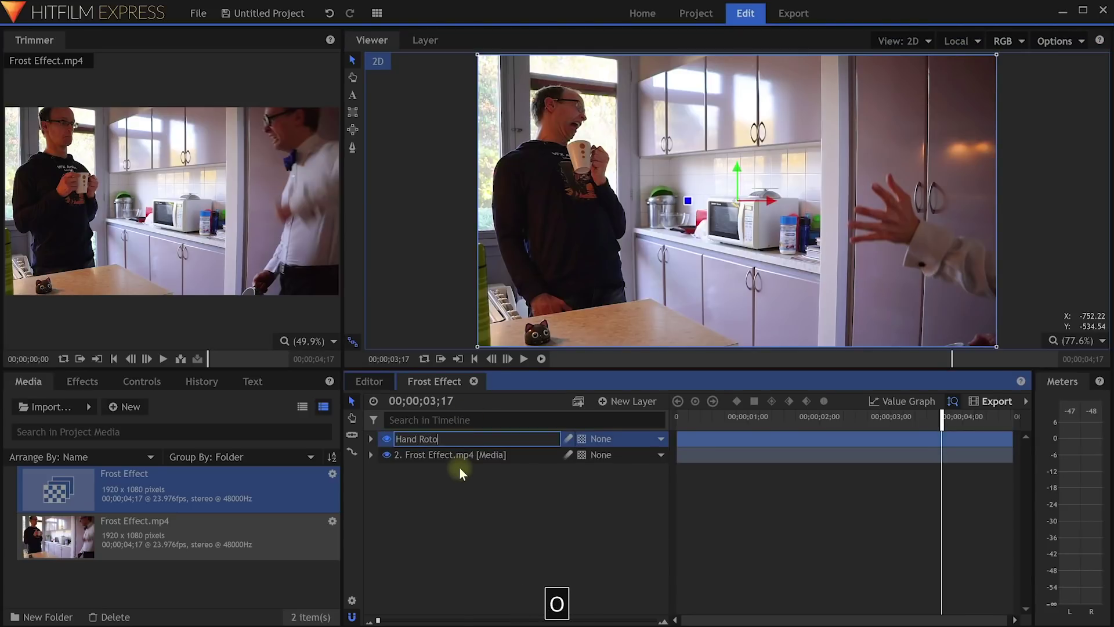
pyautogui.press('Return')
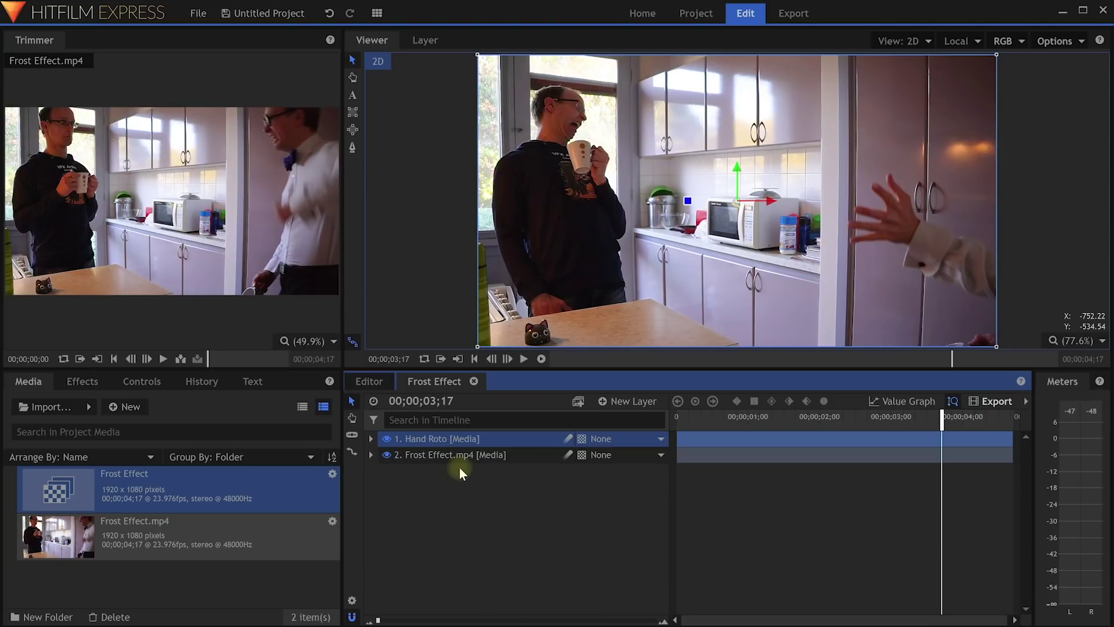
# - Draw a closed ten-point freehand mask loosely around the raised hand on the Hand Roto layer
pyautogui.click(353, 146)
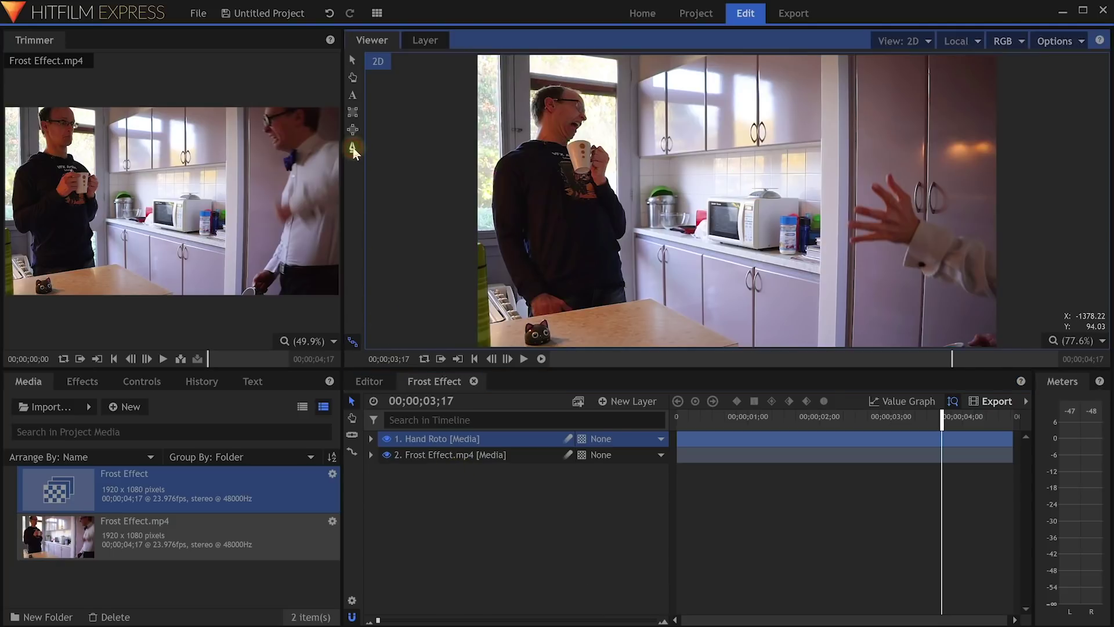
pyautogui.click(928, 229)
pyautogui.click(928, 212)
pyautogui.click(913, 185)
pyautogui.click(891, 167)
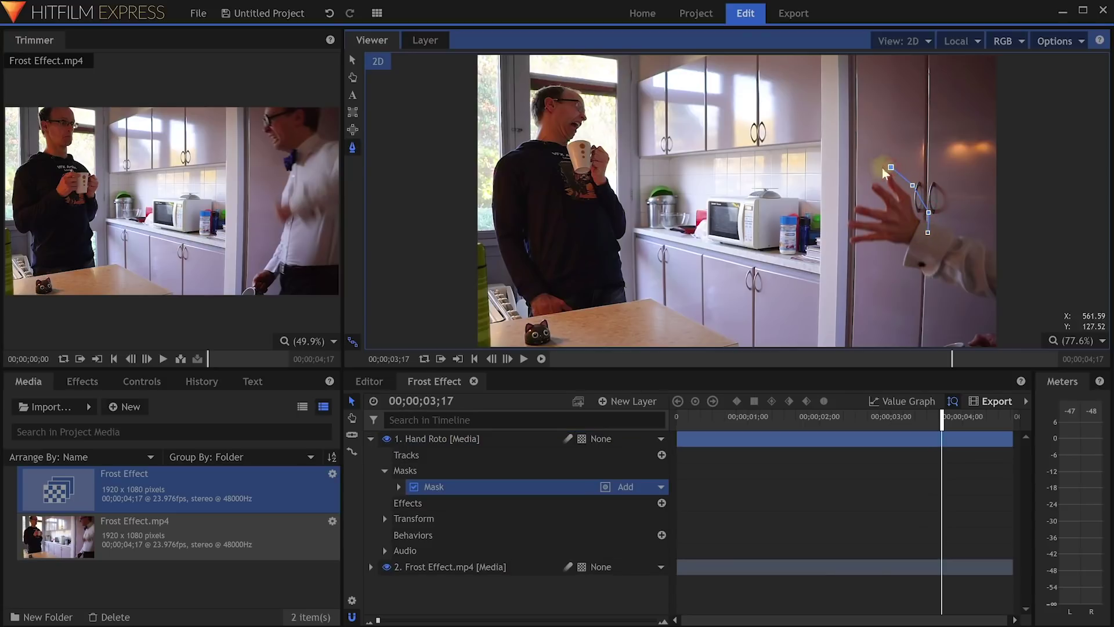
pyautogui.click(861, 186)
pyautogui.click(841, 219)
pyautogui.click(841, 242)
pyautogui.click(852, 262)
pyautogui.click(886, 259)
pyautogui.click(915, 255)
pyautogui.click(927, 232)
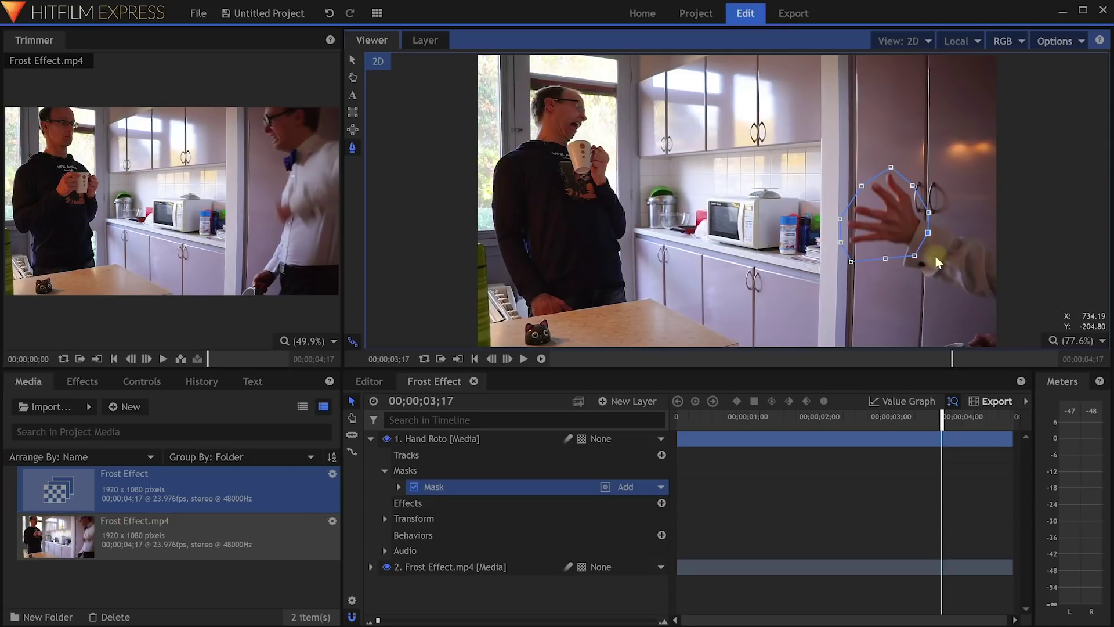
# - Turn on keyframing for the hand mask's Path property at 00;00;03;17
pyautogui.click(399, 488)
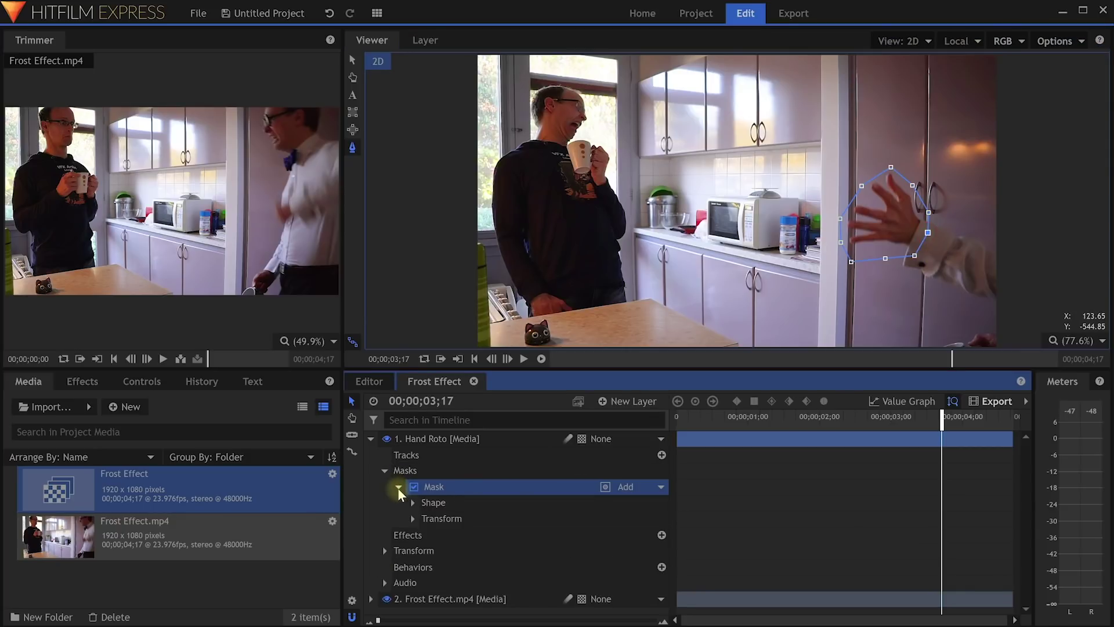
pyautogui.click(412, 518)
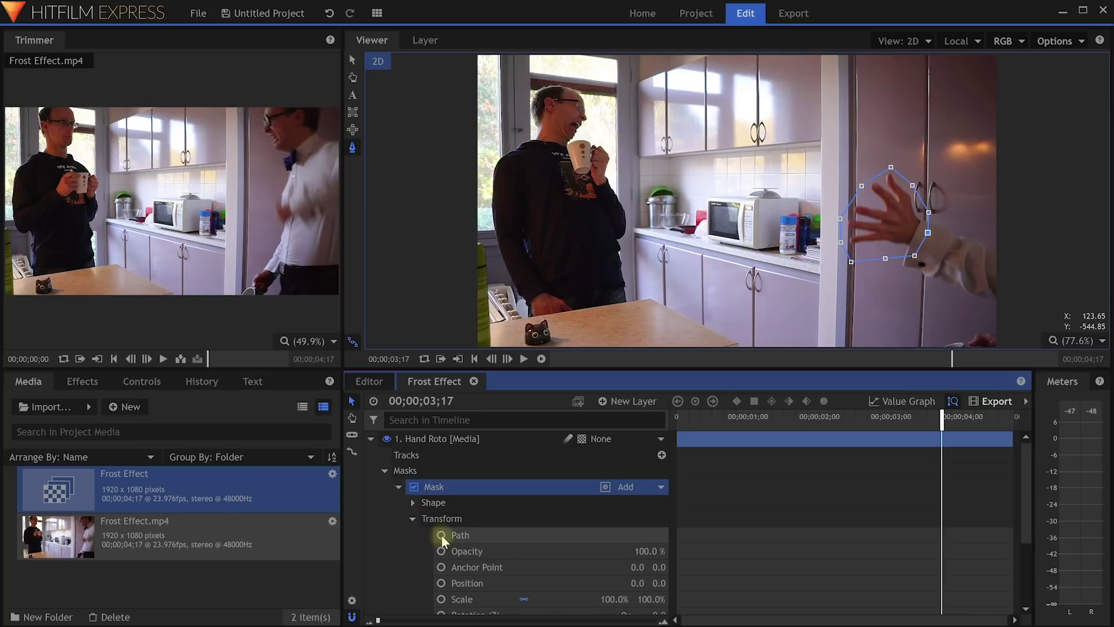
pyautogui.click(441, 535)
# - Reposition the mask over the moving hand at intervals through the whole clip, adding Path keyframes from the start to the end
pyautogui.moveTo(941, 417); pyautogui.dragTo(989, 417)
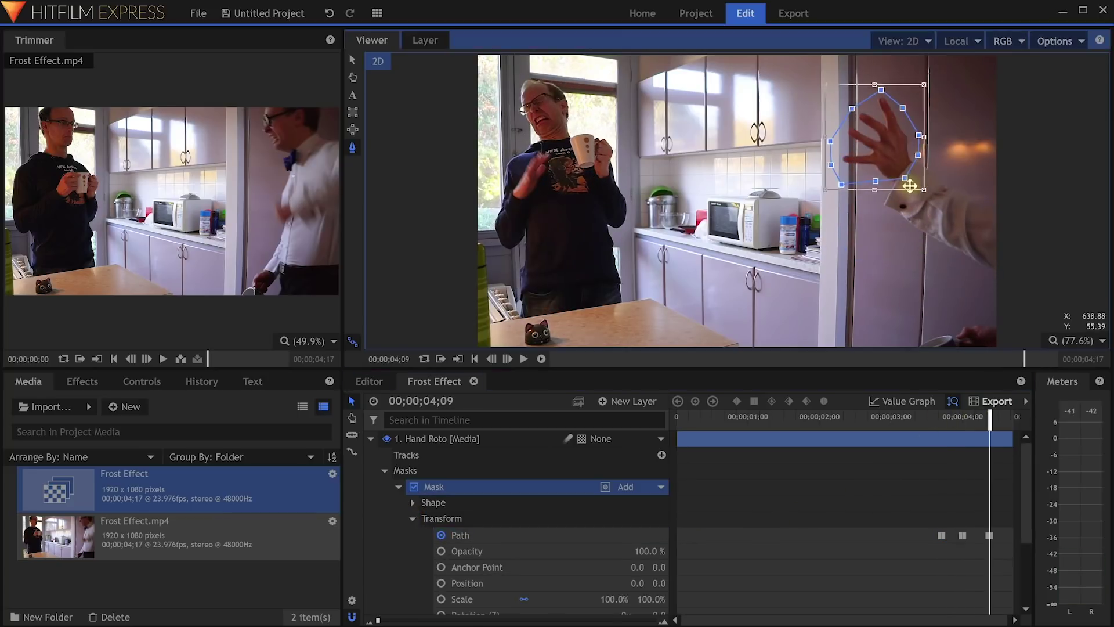
pyautogui.moveTo(894, 221); pyautogui.dragTo(908, 186)
pyautogui.moveTo(988, 417); pyautogui.dragTo(921, 418)
pyautogui.moveTo(882, 133); pyautogui.dragTo(888, 255)
pyautogui.moveTo(920, 418); pyautogui.dragTo(888, 418)
pyautogui.moveTo(888, 255); pyautogui.dragTo(899, 215)
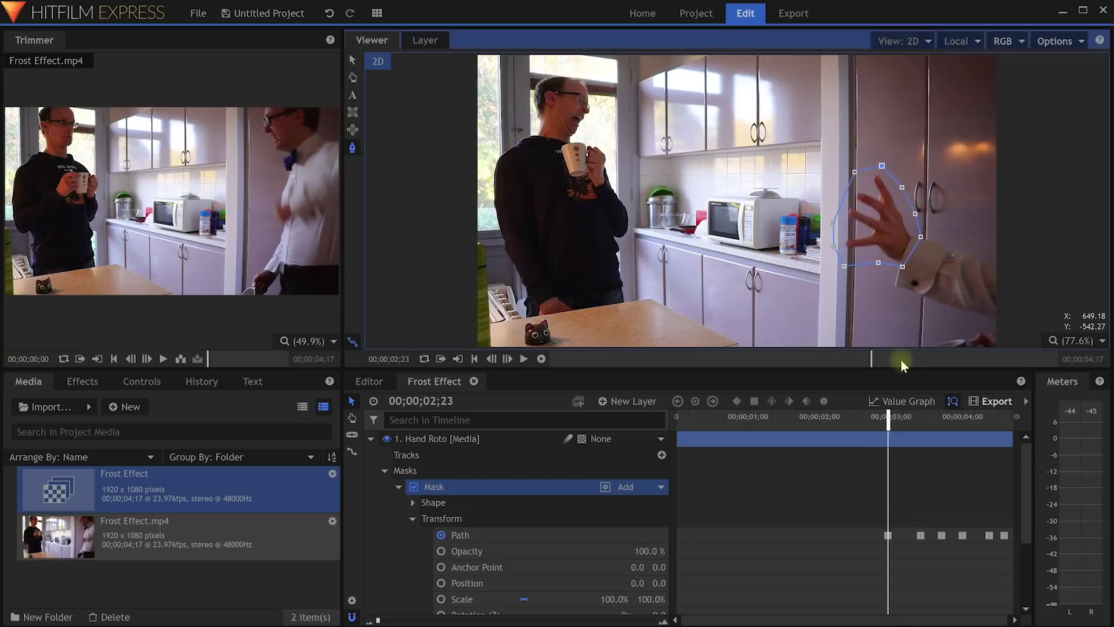
pyautogui.moveTo(888, 418); pyautogui.dragTo(861, 418)
pyautogui.moveTo(899, 215); pyautogui.dragTo(899, 174)
pyautogui.moveTo(861, 418); pyautogui.dragTo(832, 418)
pyautogui.moveTo(894, 174); pyautogui.dragTo(882, 168)
pyautogui.moveTo(832, 418); pyautogui.dragTo(811, 418)
pyautogui.moveTo(888, 168); pyautogui.dragTo(876, 163)
pyautogui.moveTo(810, 418); pyautogui.dragTo(786, 418)
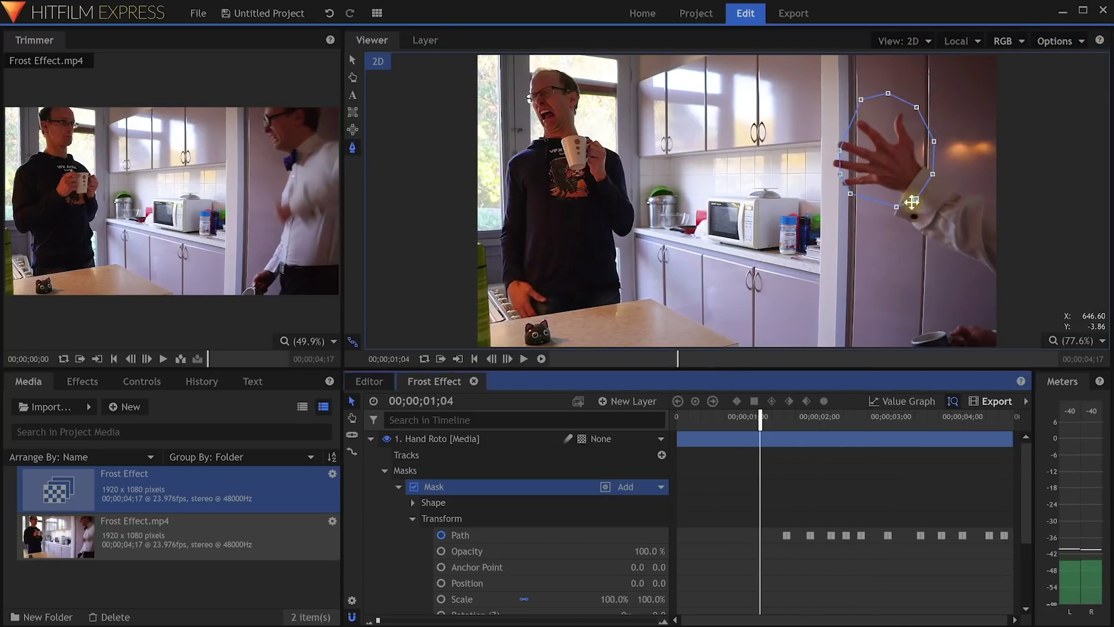
pyautogui.moveTo(882, 163); pyautogui.dragTo(870, 156)
pyautogui.moveTo(787, 418); pyautogui.dragTo(760, 417)
pyautogui.moveTo(760, 418); pyautogui.dragTo(733, 417)
pyautogui.moveTo(893, 174); pyautogui.dragTo(900, 173)
pyautogui.moveTo(733, 417); pyautogui.dragTo(705, 419)
pyautogui.moveTo(870, 174); pyautogui.dragTo(882, 171)
pyautogui.moveTo(705, 419); pyautogui.dragTo(691, 419)
pyautogui.moveTo(882, 171); pyautogui.dragTo(902, 165)
# - Return the playhead to 00;00;03;17, collapse the Hand Roto layer and hide the original Frost Effect.mp4 layer
pyautogui.moveTo(690, 419); pyautogui.dragTo(941, 455)
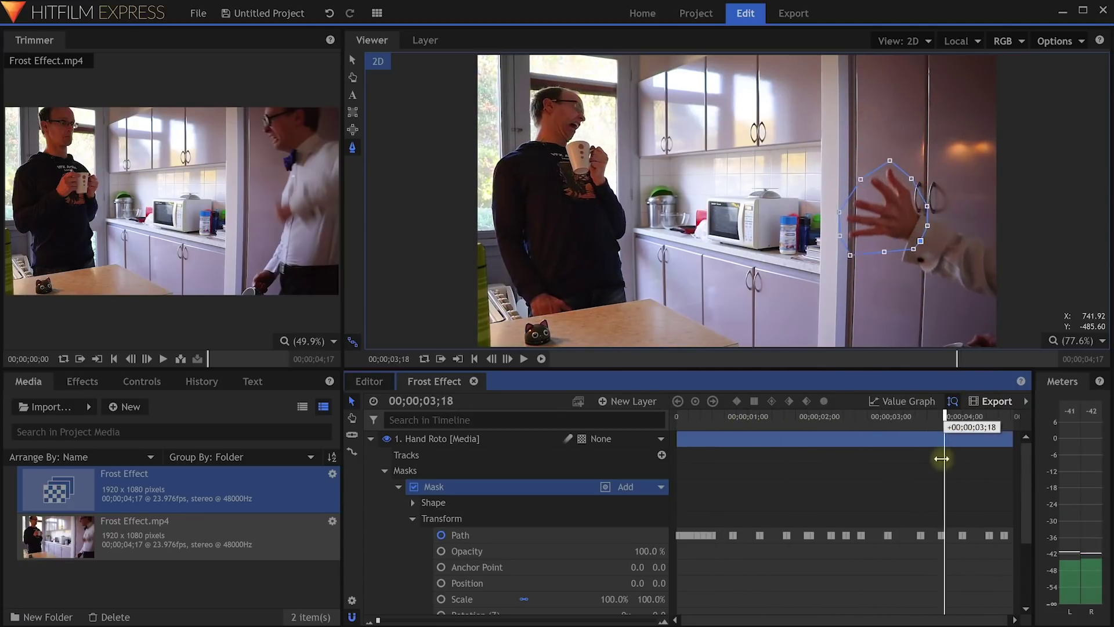
pyautogui.click(371, 439)
pyautogui.click(387, 455)
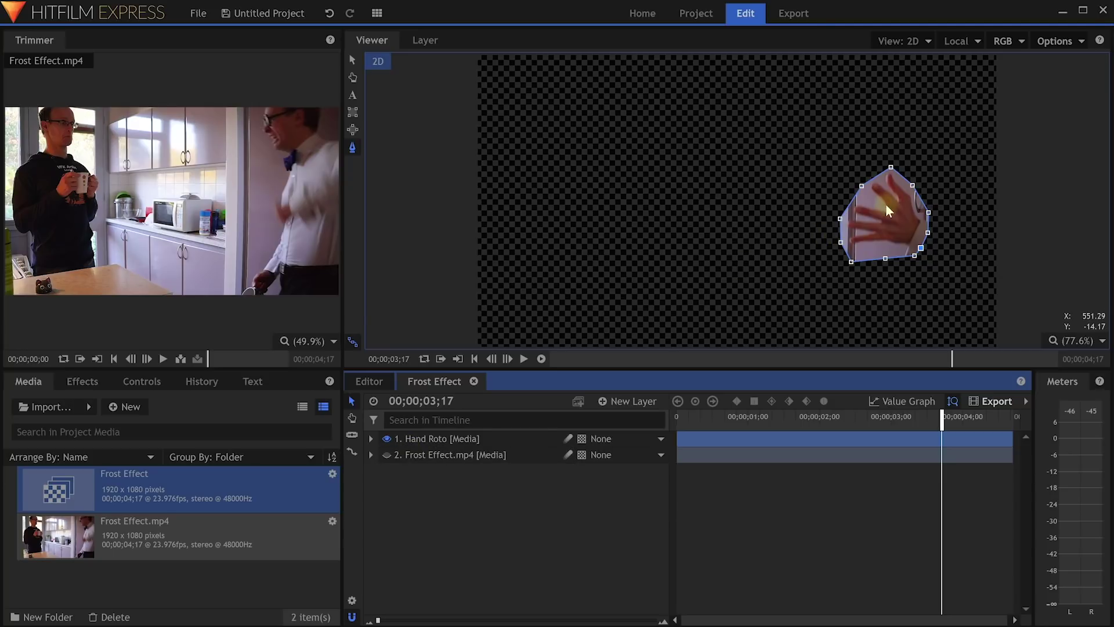
# - Find the Color Difference Key effect and apply it to the Hand Roto layer
pyautogui.click(82, 381)
pyautogui.click(76, 406)
pyautogui.write('color diff')
pyautogui.moveTo(80, 465); pyautogui.dragTo(419, 441)
# - Set the Color Difference Key to Screen Color Red, Min 0.91, Max 0.85 and Gamma 1.05
pyautogui.click(141, 383)
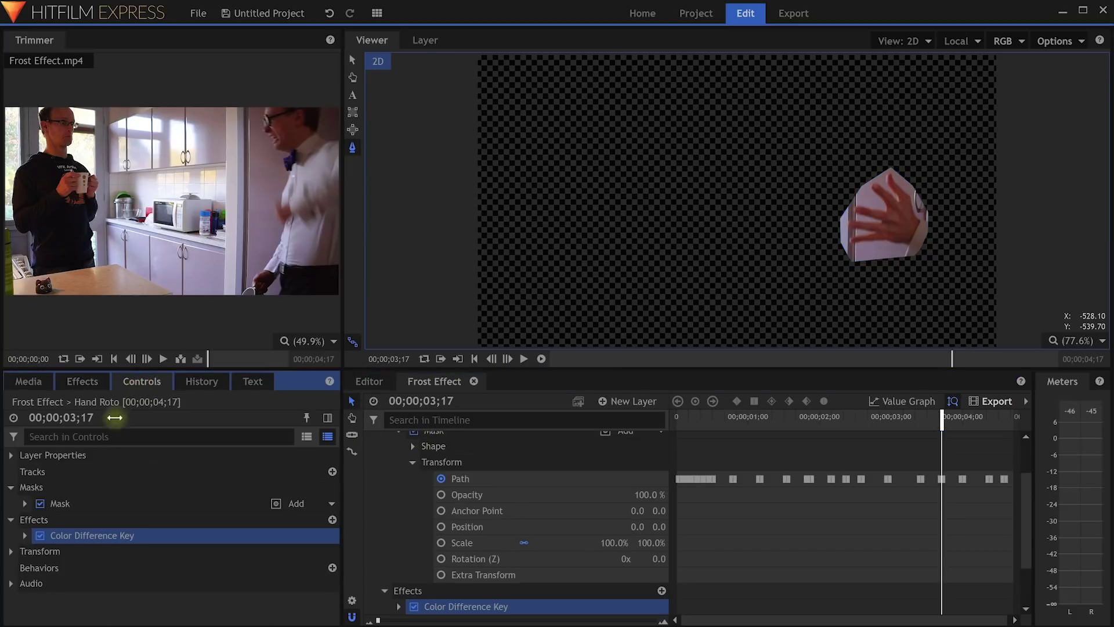
pyautogui.click(24, 535)
pyautogui.scroll(-2, 23, 535)
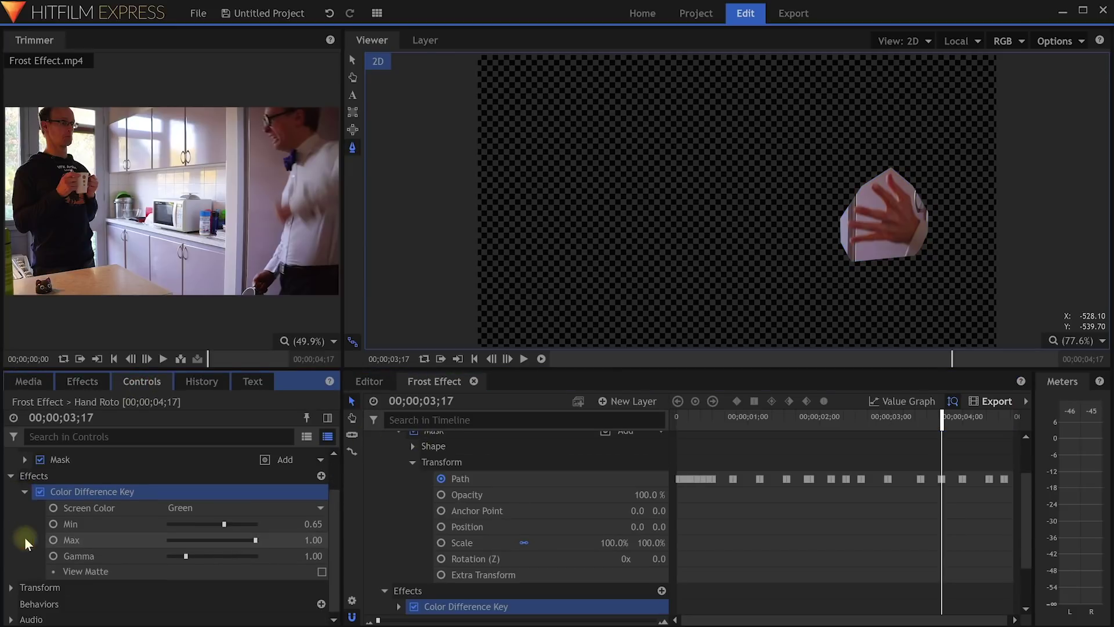
pyautogui.click(210, 513)
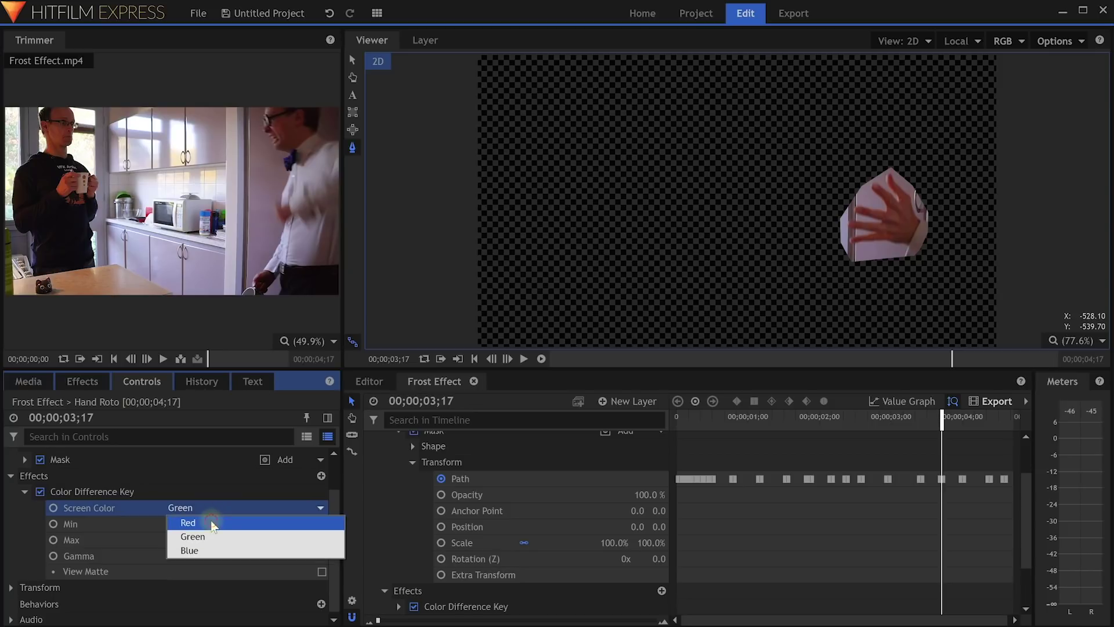
pyautogui.click(213, 524)
pyautogui.moveTo(213, 524); pyautogui.dragTo(242, 537)
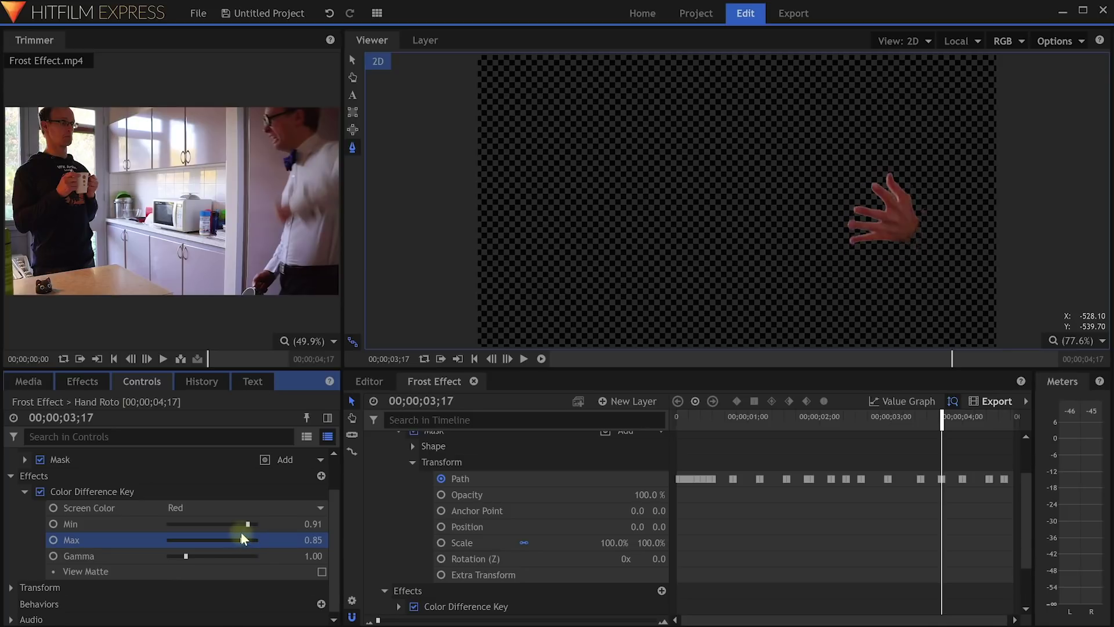
pyautogui.moveTo(184, 555); pyautogui.dragTo(183, 553)
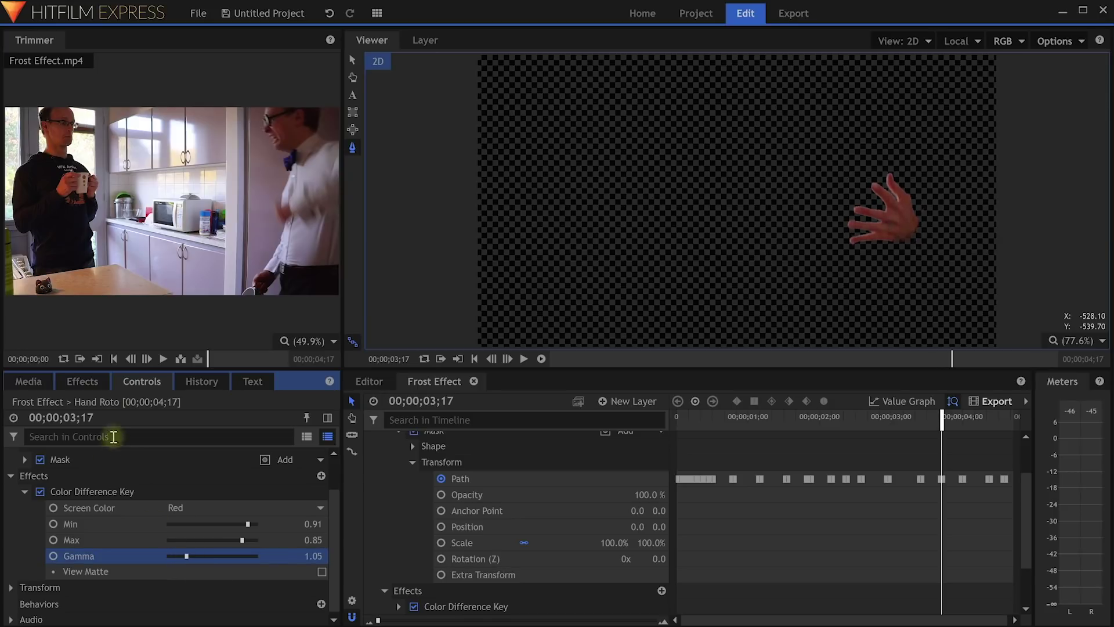
# - Find the Matte Cleaner effect and add it below the Color Difference Key on the Hand Roto layer
pyautogui.click(85, 382)
pyautogui.tripleClick(76, 407)
pyautogui.write('matte cl')
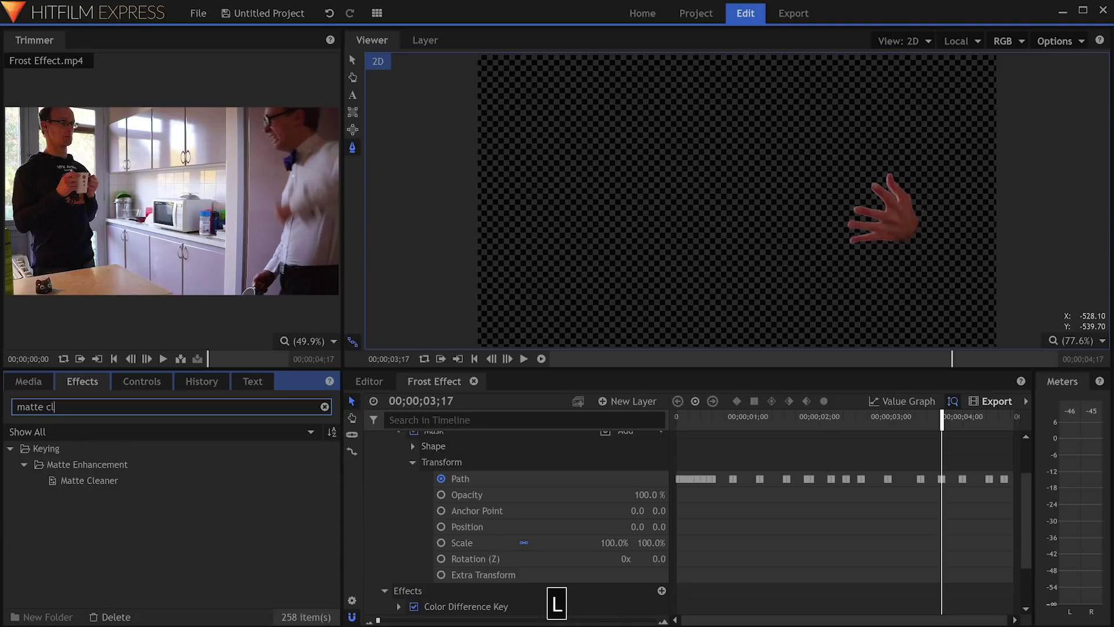
pyautogui.moveTo(53, 479); pyautogui.dragTo(441, 580)
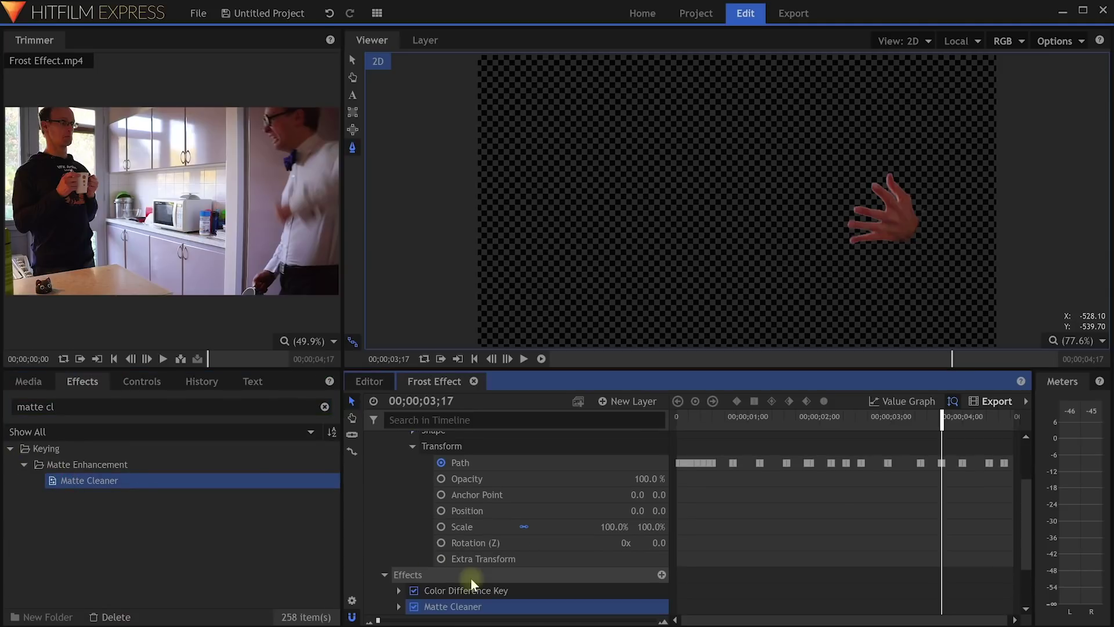
# - Set the Matte Cleaner's Smooth value to 10 px
pyautogui.click(141, 382)
pyautogui.click(25, 586)
pyautogui.scroll(-2, 27, 581)
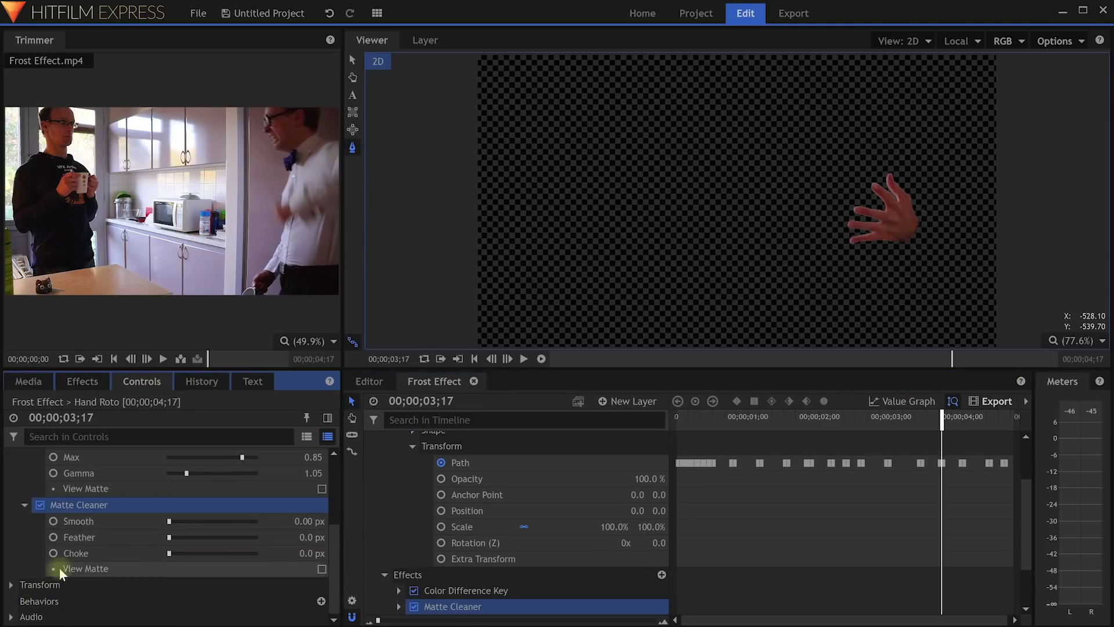
pyautogui.moveTo(169, 521); pyautogui.dragTo(176, 529)
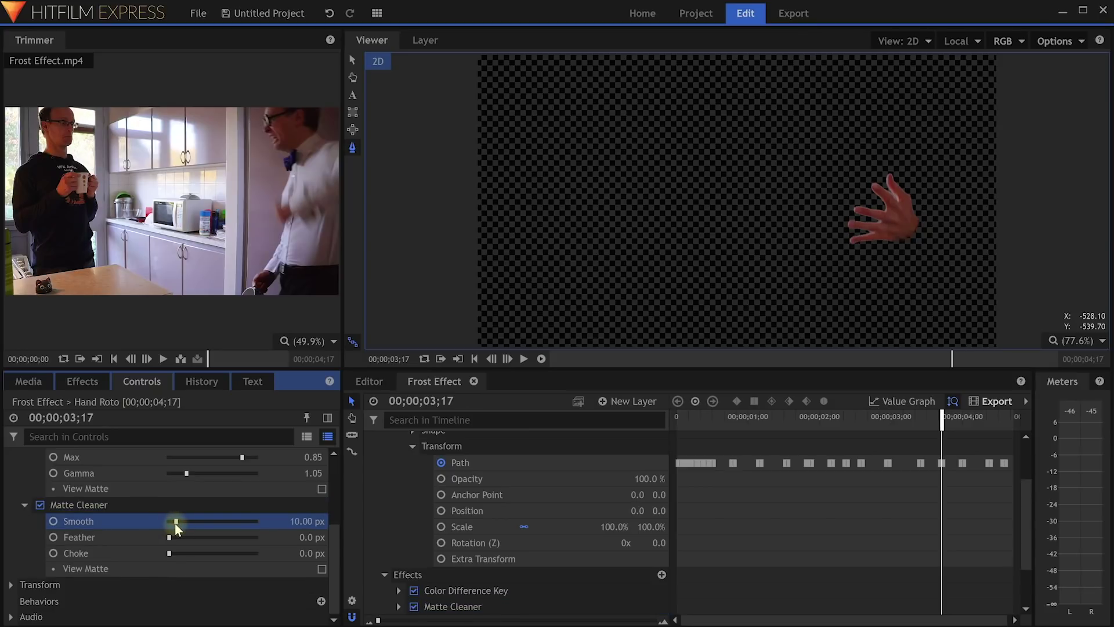
# - Convert the Hand Roto layer into a composite shot named Hand Roto Comp, moving its masks and effects with the layer
pyautogui.moveTo(941, 417); pyautogui.dragTo(740, 428)
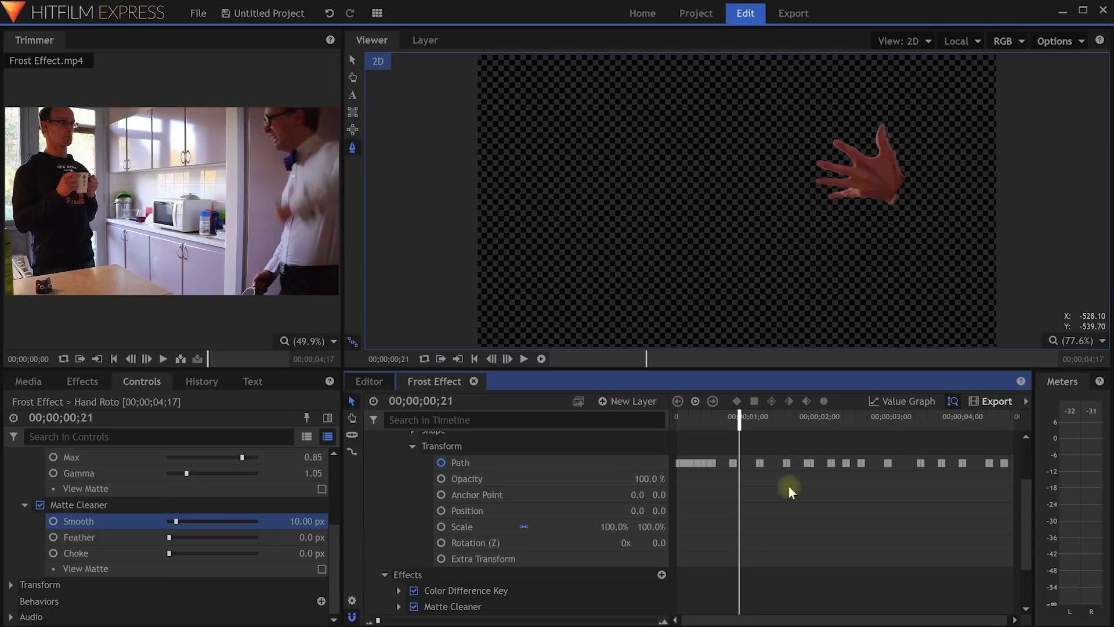
pyautogui.scroll(3, 787, 483)
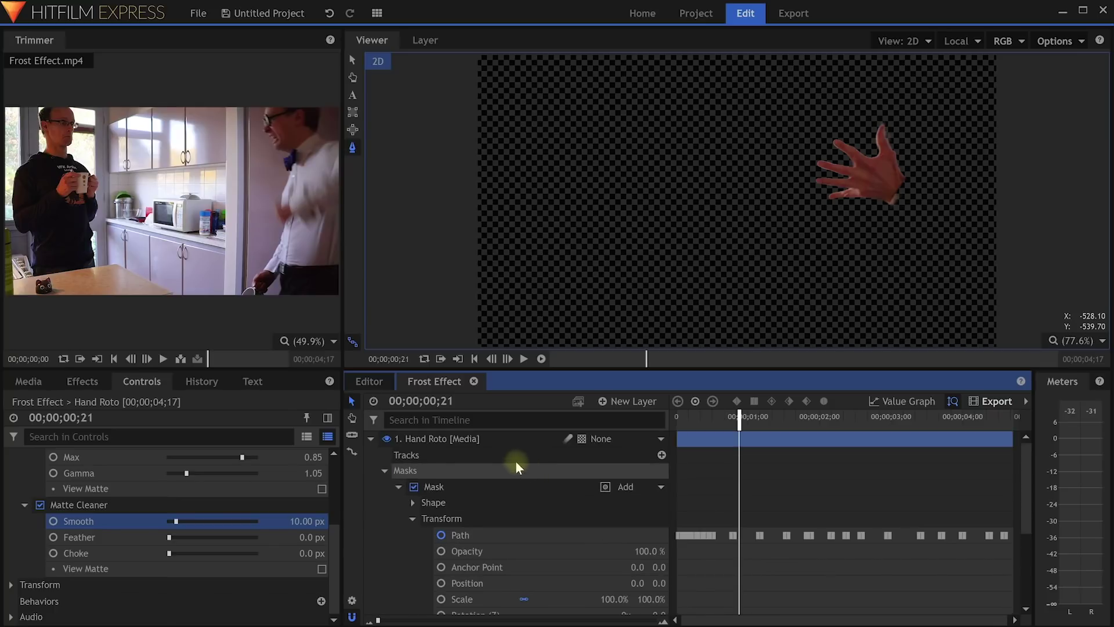
pyautogui.rightClick(446, 440)
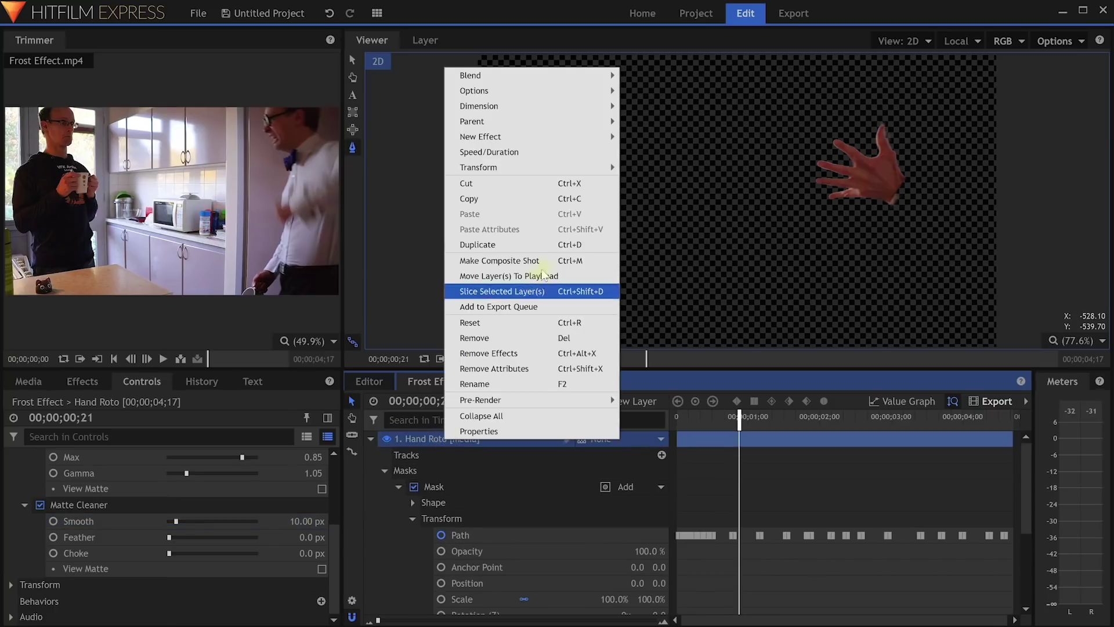
pyautogui.click(538, 264)
pyautogui.moveTo(544, 235); pyautogui.dragTo(627, 237)
pyautogui.press('BackSpace')
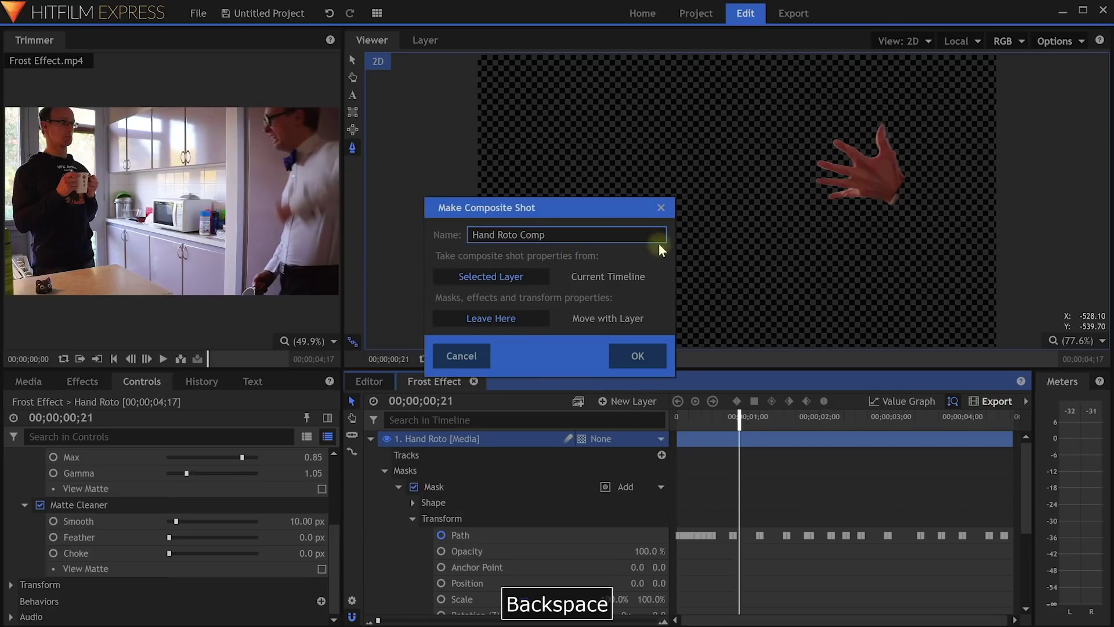
pyautogui.click(611, 319)
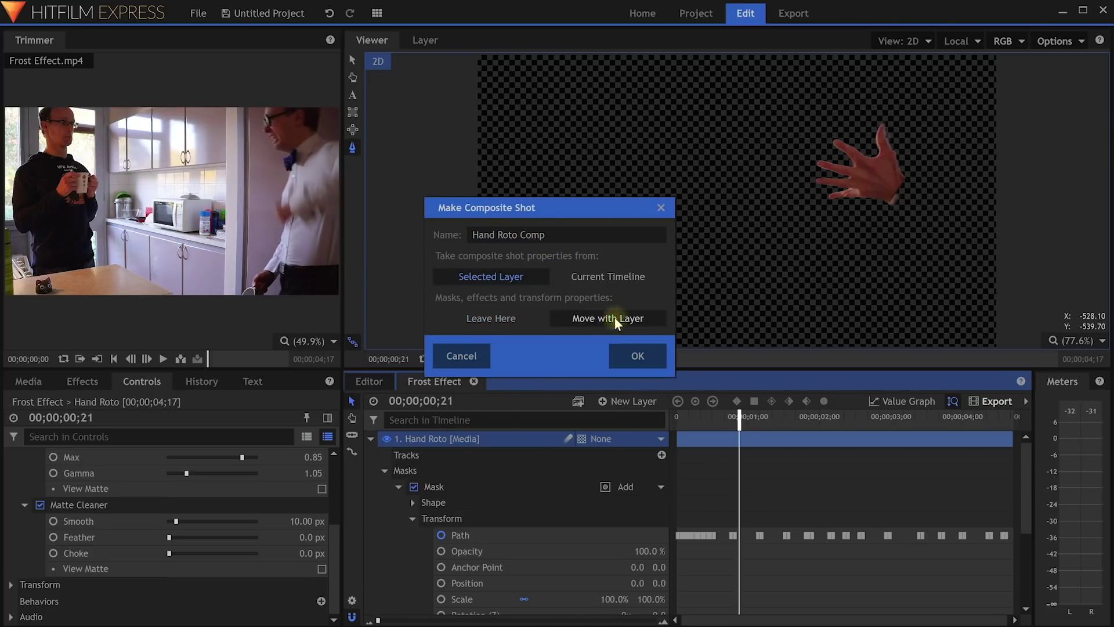
pyautogui.click(655, 361)
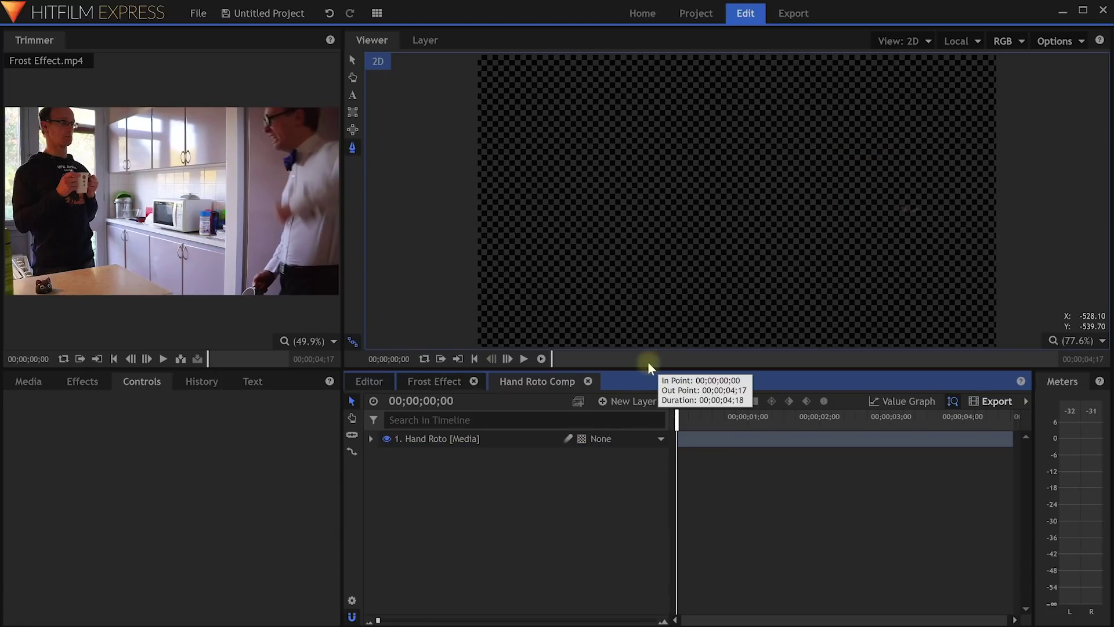
# - Return to the Frost Effect composite shot and turn the Frost Effect.mp4 layer's visibility on
pyautogui.click(429, 388)
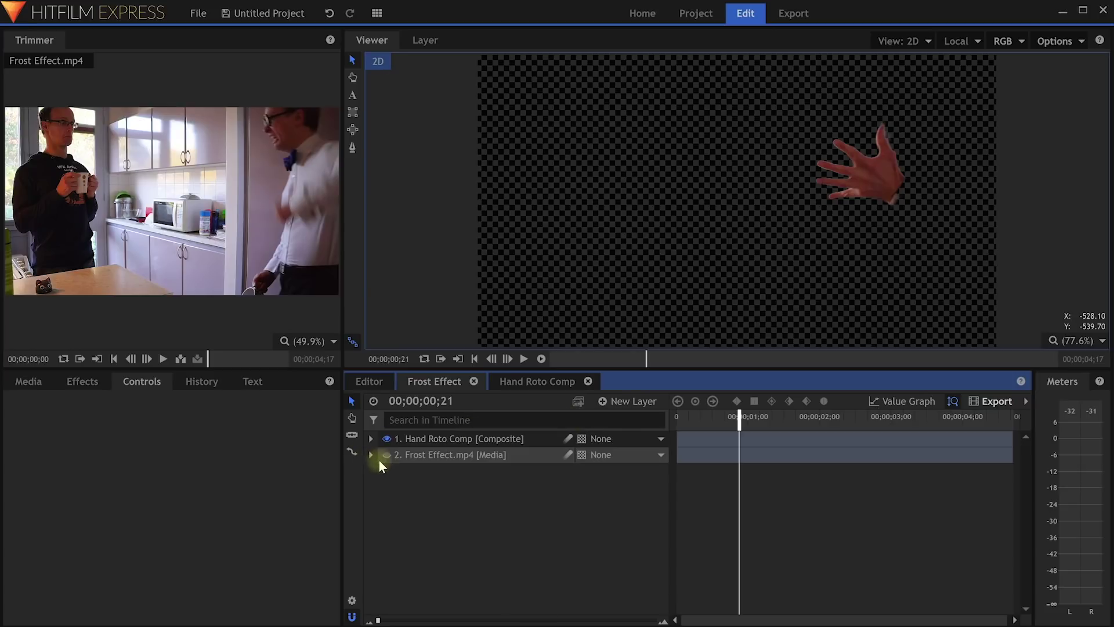
pyautogui.click(386, 455)
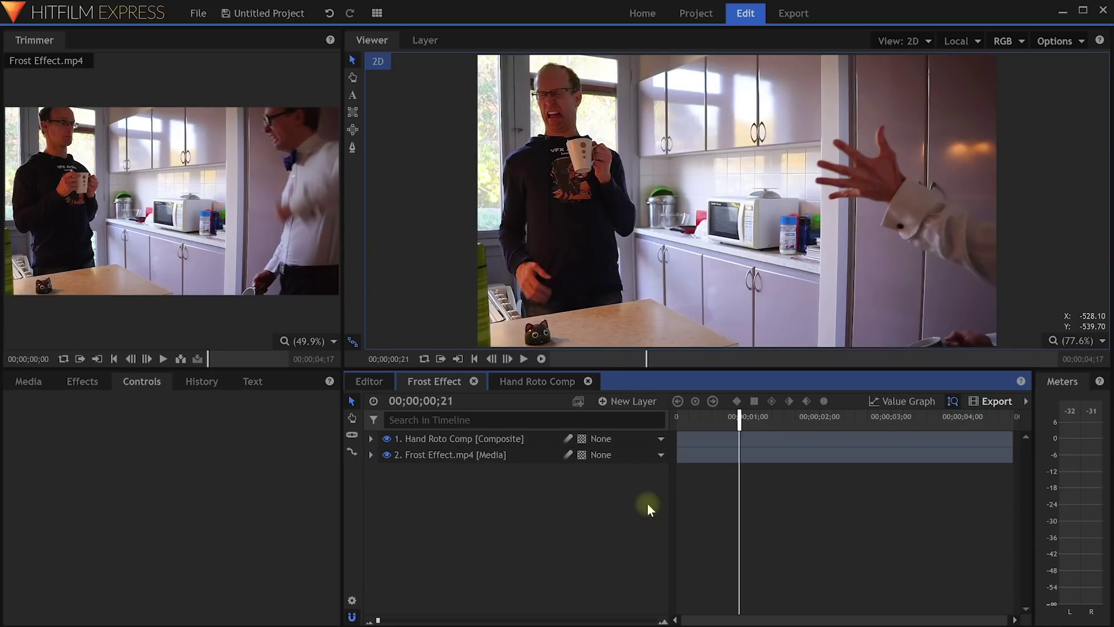
# - Add a Particle Simulator above the Hand Roto Comp layer and rename it Frost Particles
pyautogui.click(84, 381)
pyautogui.click(324, 406)
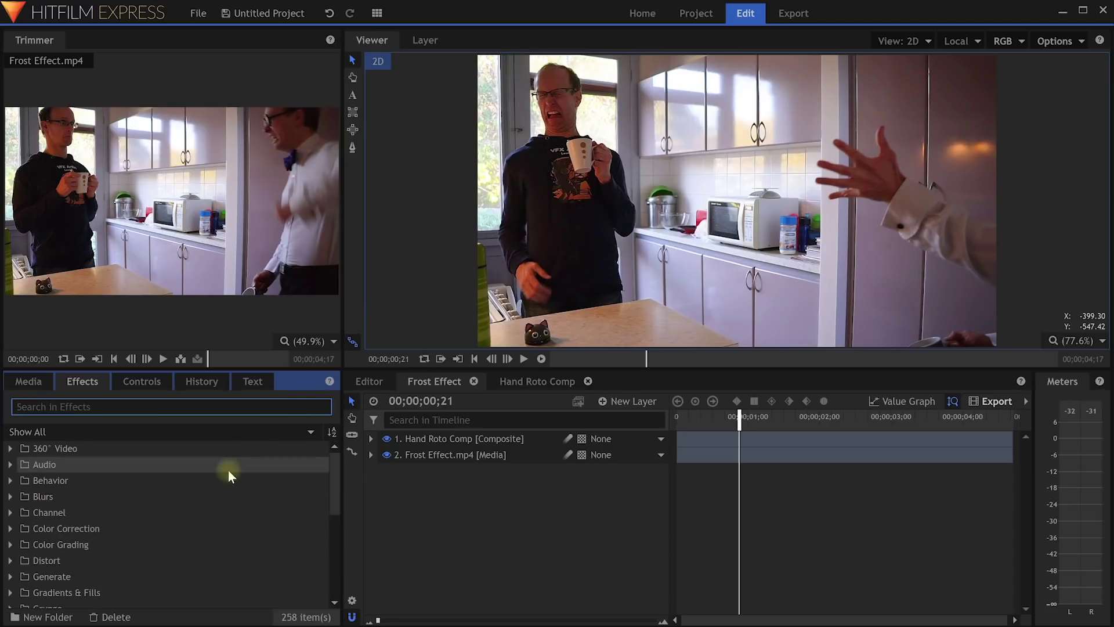
pyautogui.scroll(-4, 230, 487)
pyautogui.click(11, 482)
pyautogui.click(105, 546)
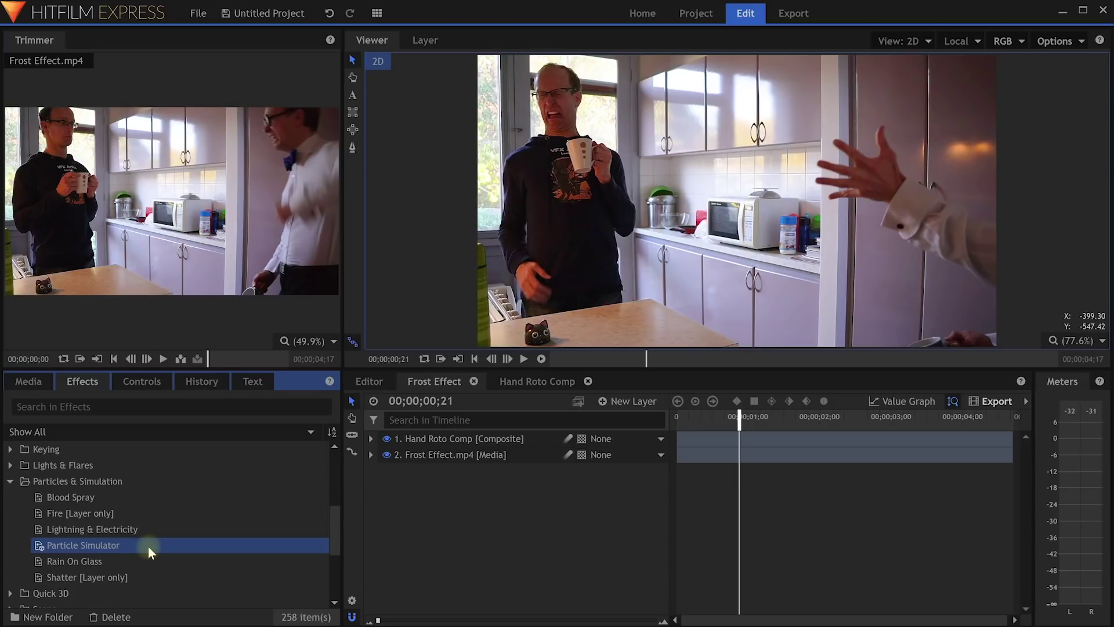
pyautogui.moveTo(148, 546); pyautogui.dragTo(428, 441)
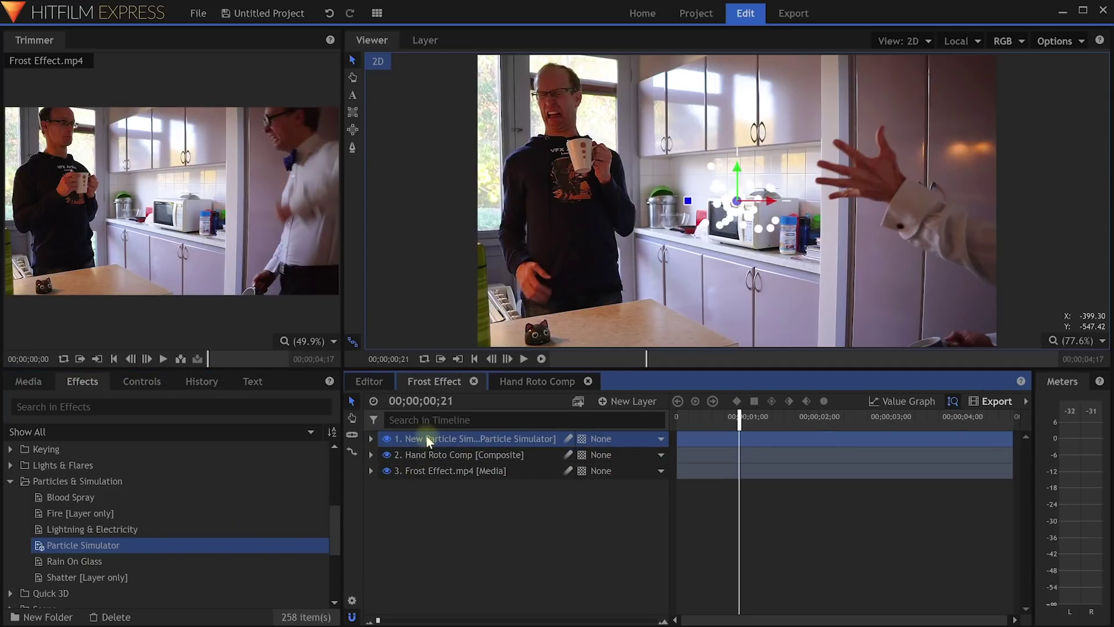
pyautogui.doubleClick(426, 439)
pyautogui.write('Frost Particles')
pyautogui.press('Return')
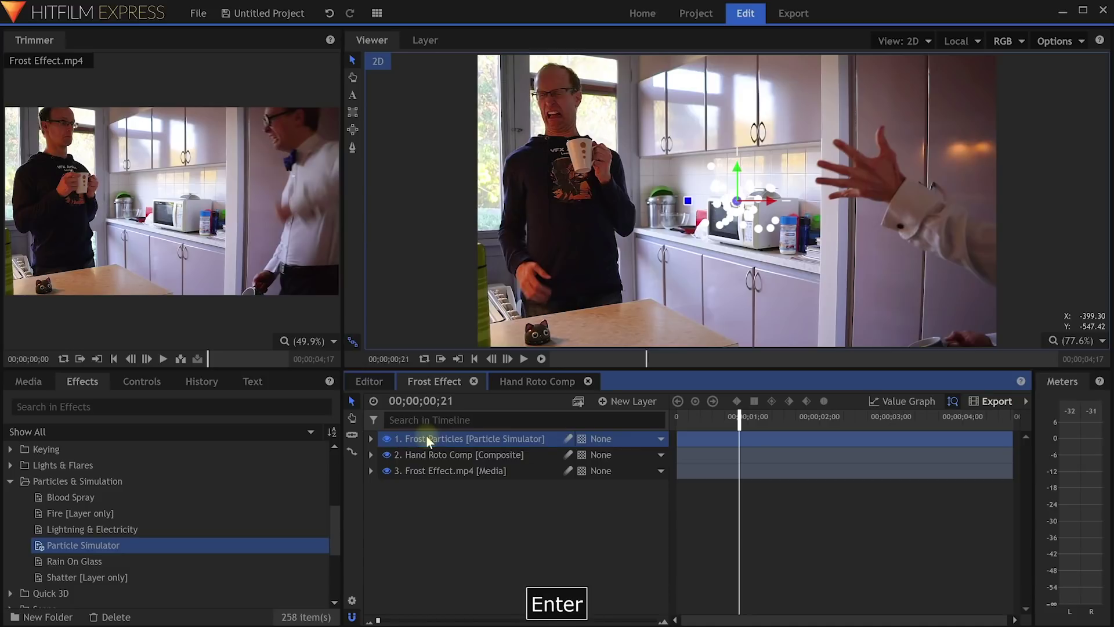
# - Set the emitter shape of the Frost Particles layer to Layer
pyautogui.moveTo(739, 417); pyautogui.dragTo(743, 310)
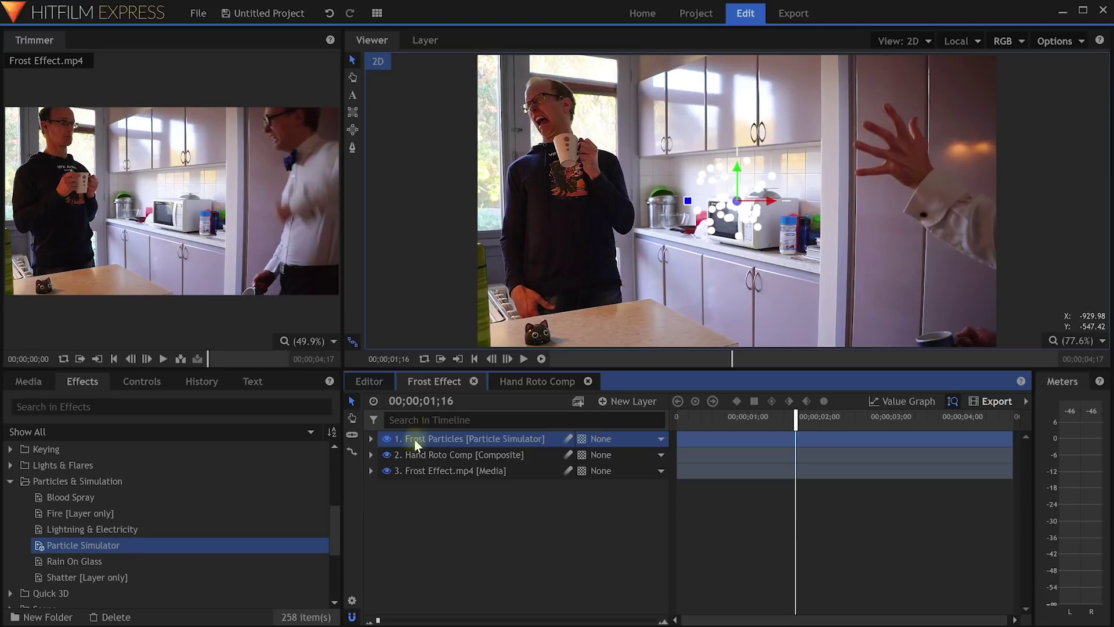
pyautogui.click(142, 383)
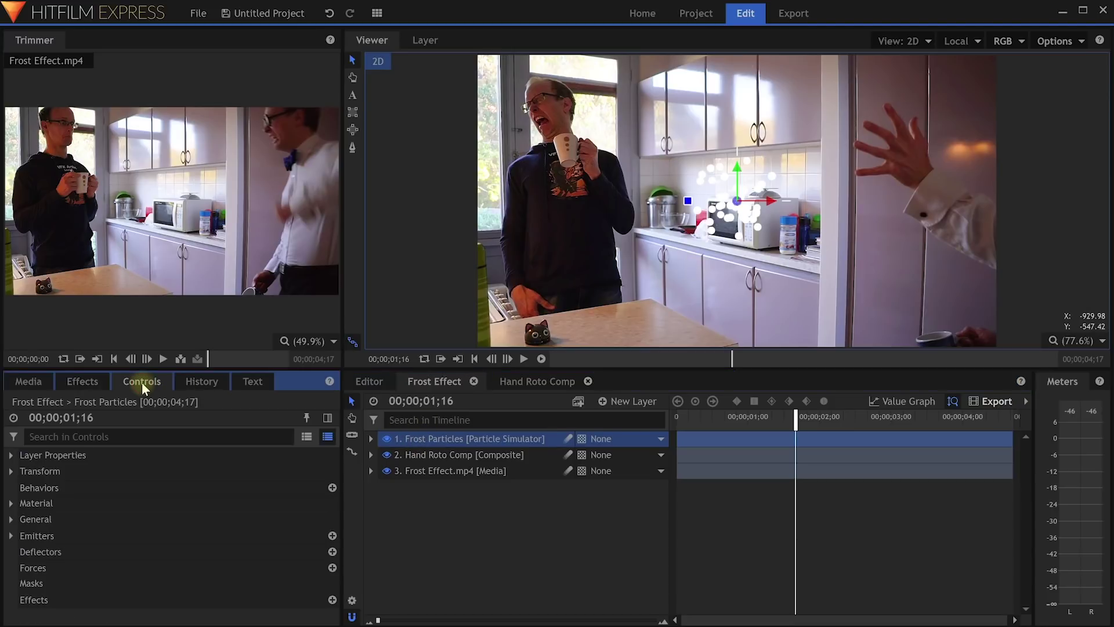
pyautogui.click(69, 533)
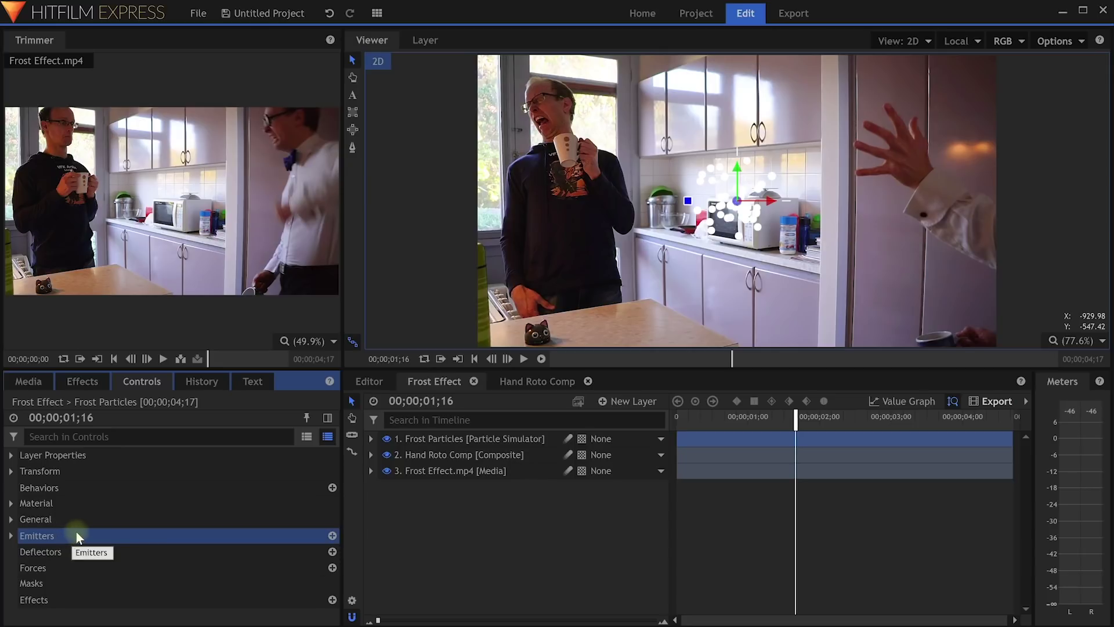
pyautogui.doubleClick(76, 535)
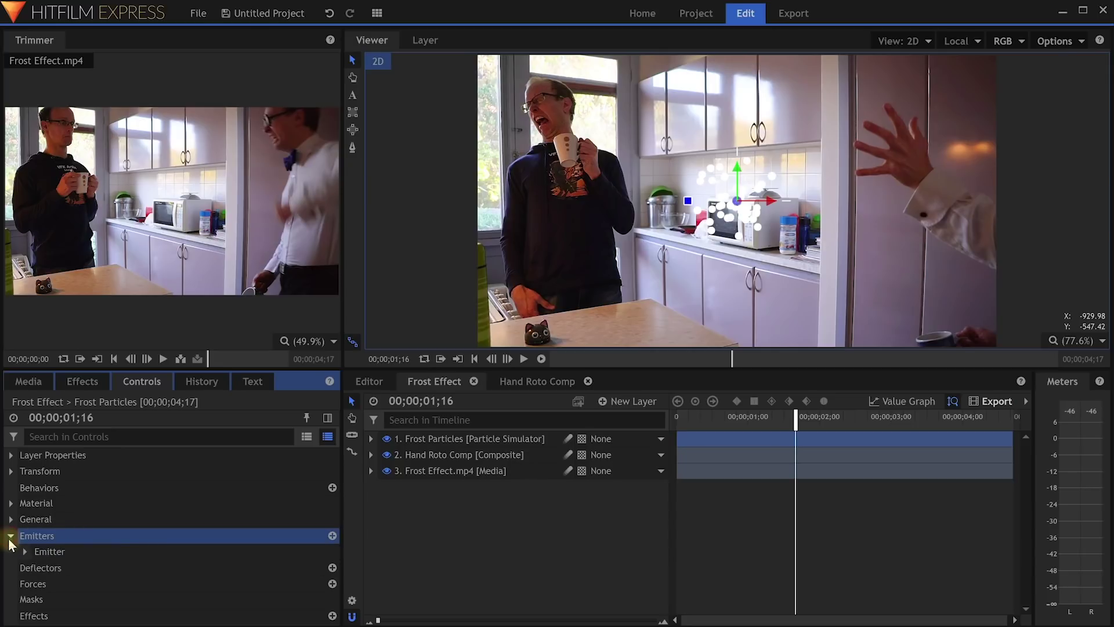
pyautogui.click(85, 552)
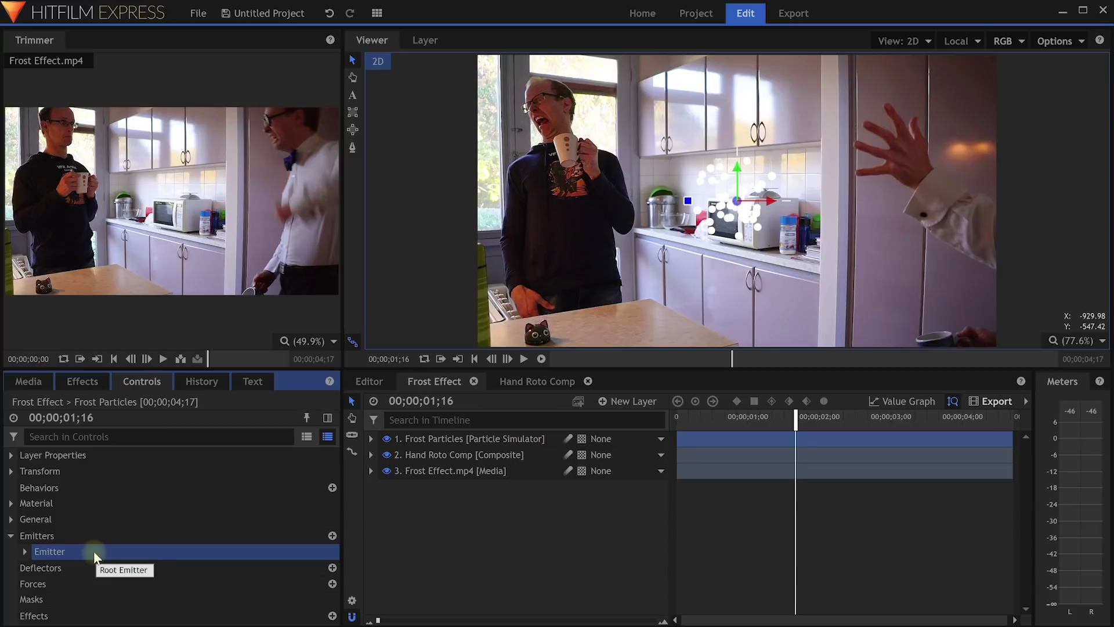
pyautogui.click(24, 551)
pyautogui.scroll(-3, 155, 555)
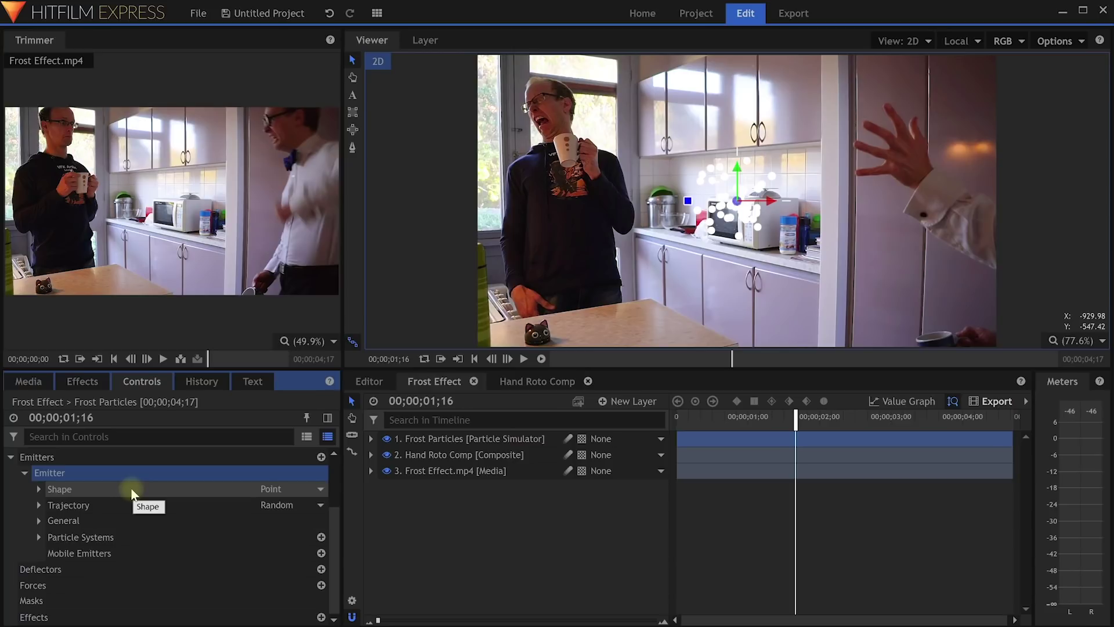
pyautogui.click(321, 491)
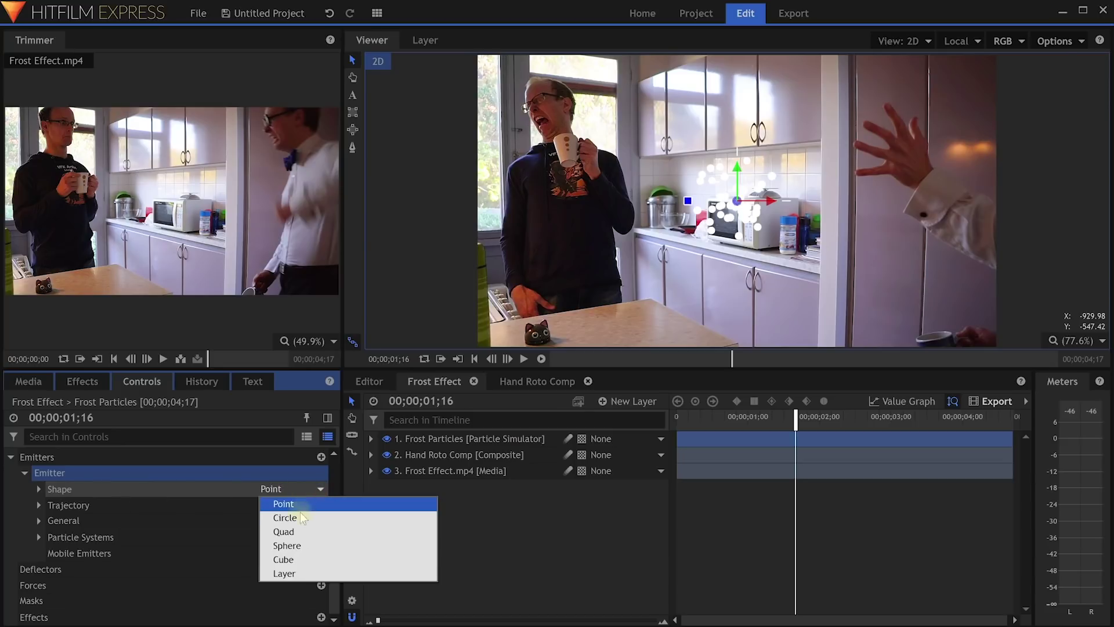
pyautogui.click(298, 575)
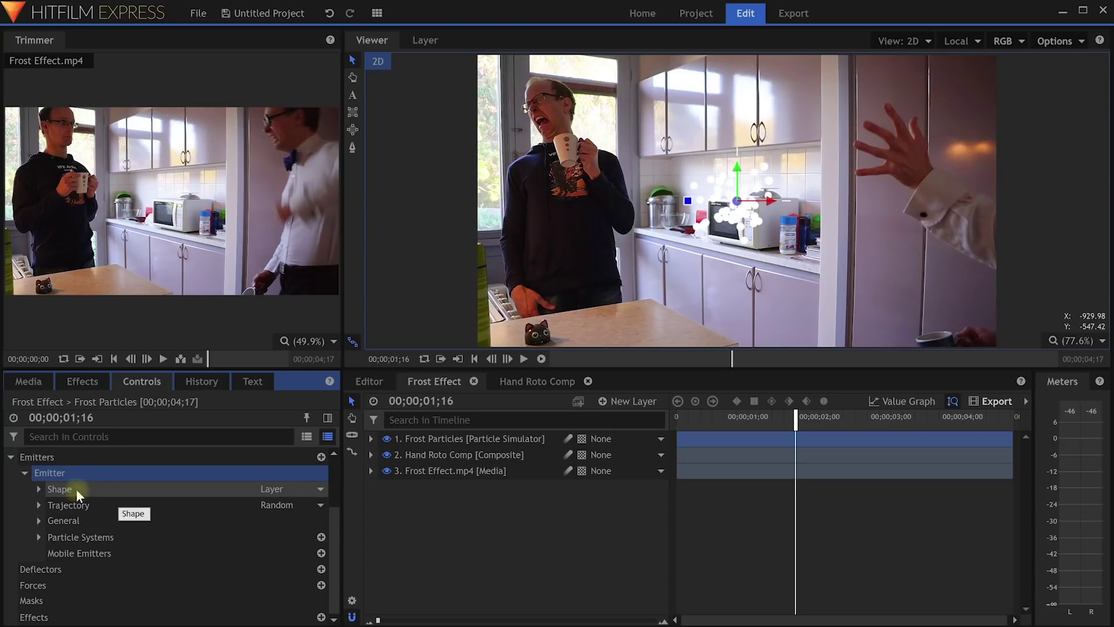
# - Set the emitter's source layer to Hand Roto Comp and enable Use Layer Alpha, checking the particles in playback
pyautogui.click(39, 489)
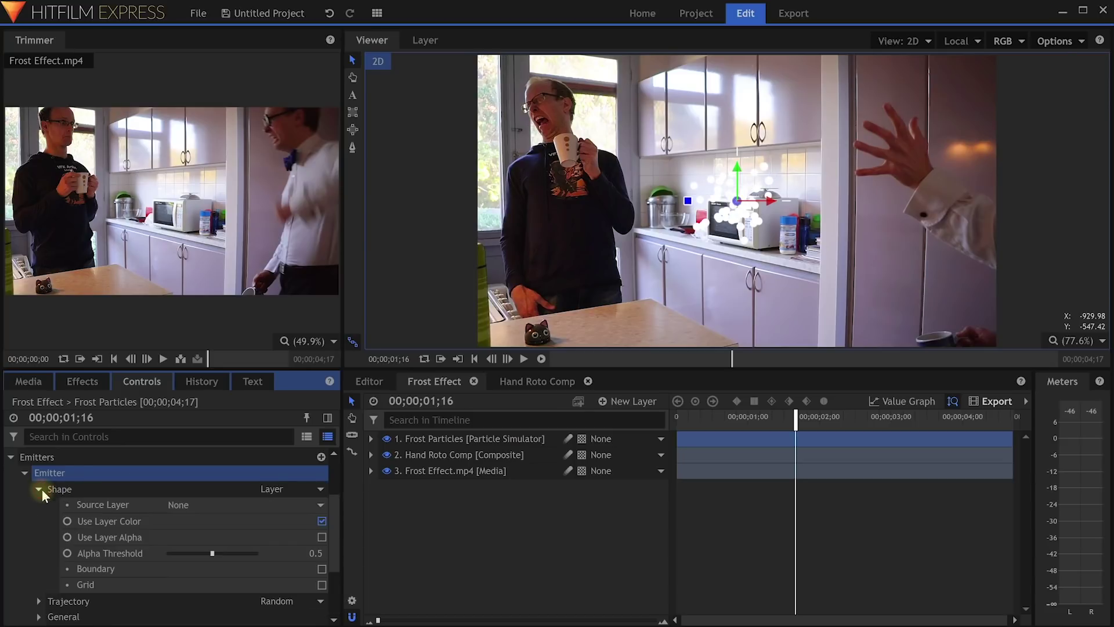
pyautogui.click(311, 504)
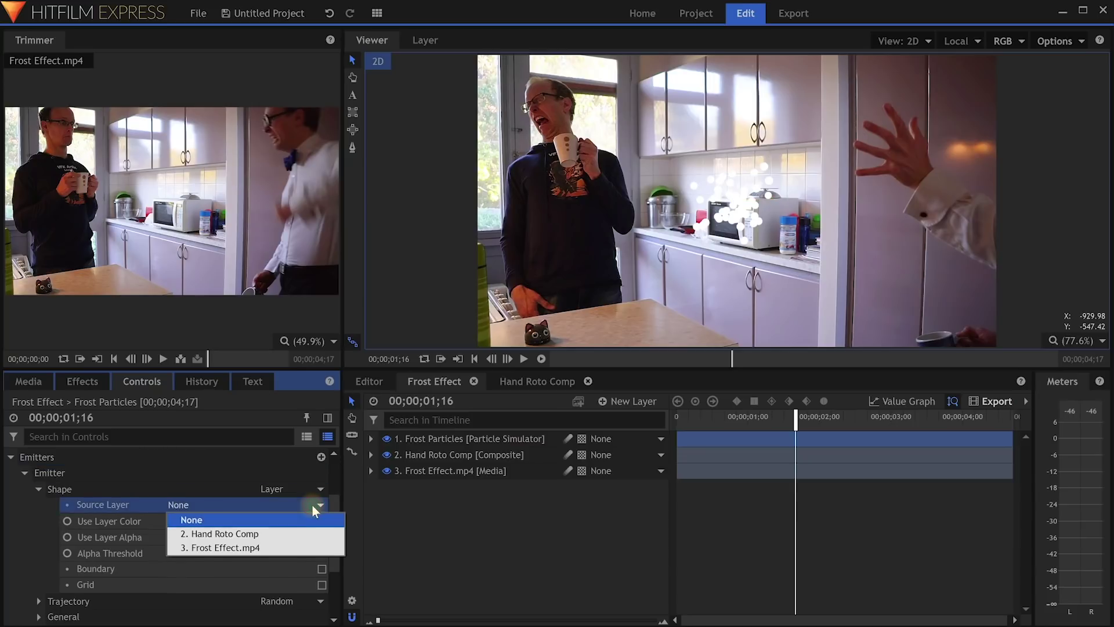
pyautogui.click(277, 539)
pyautogui.moveTo(796, 417); pyautogui.dragTo(913, 417)
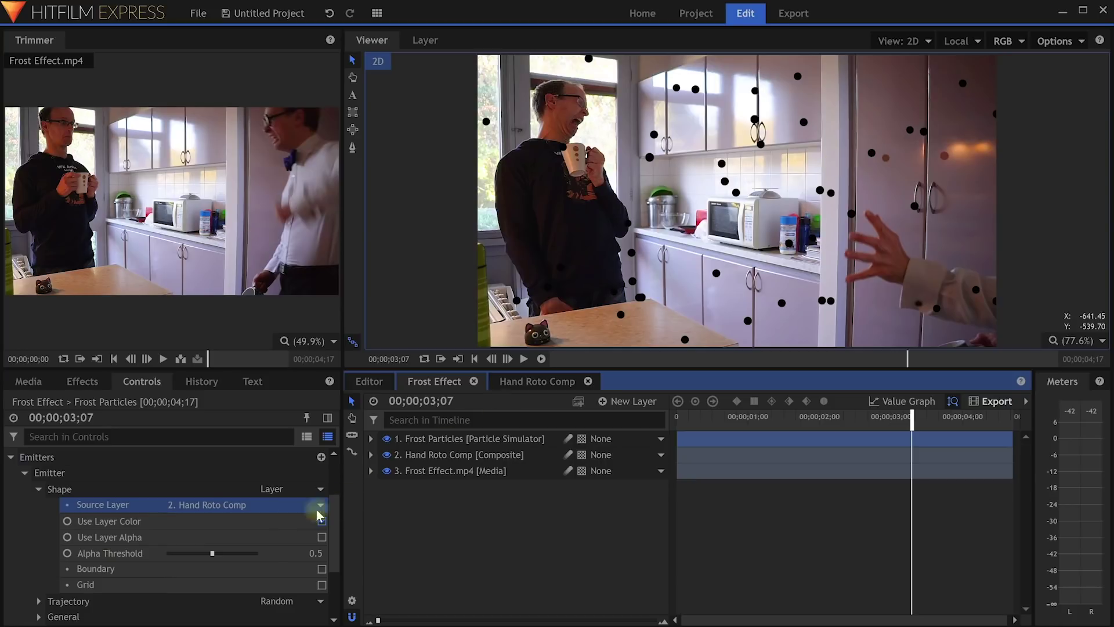
pyautogui.click(322, 537)
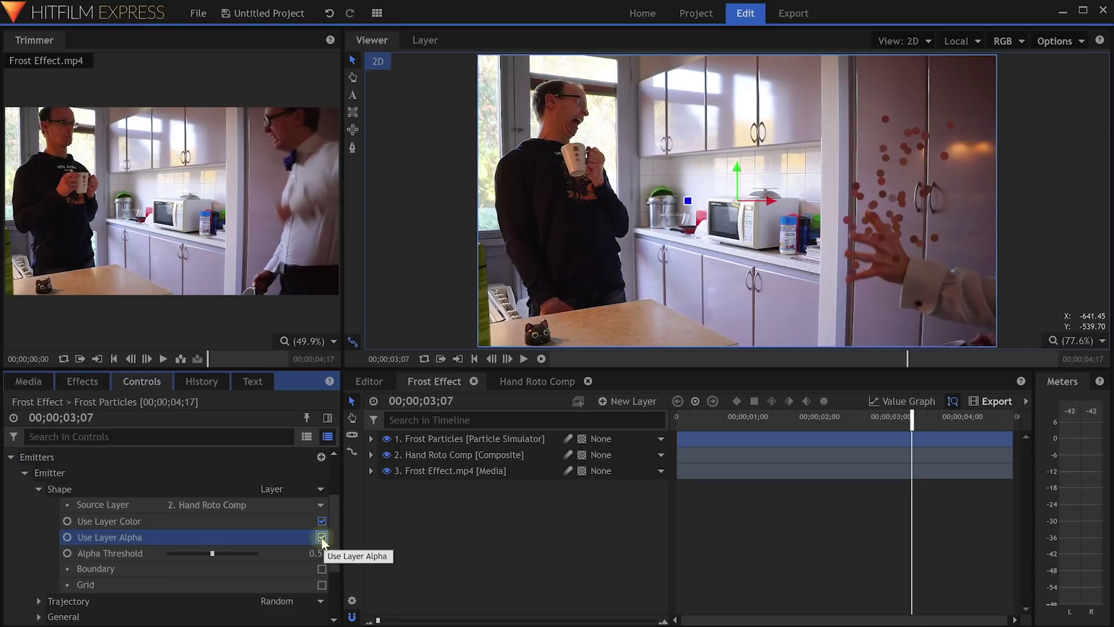
pyautogui.moveTo(910, 417); pyautogui.dragTo(803, 419)
pyautogui.press('space')
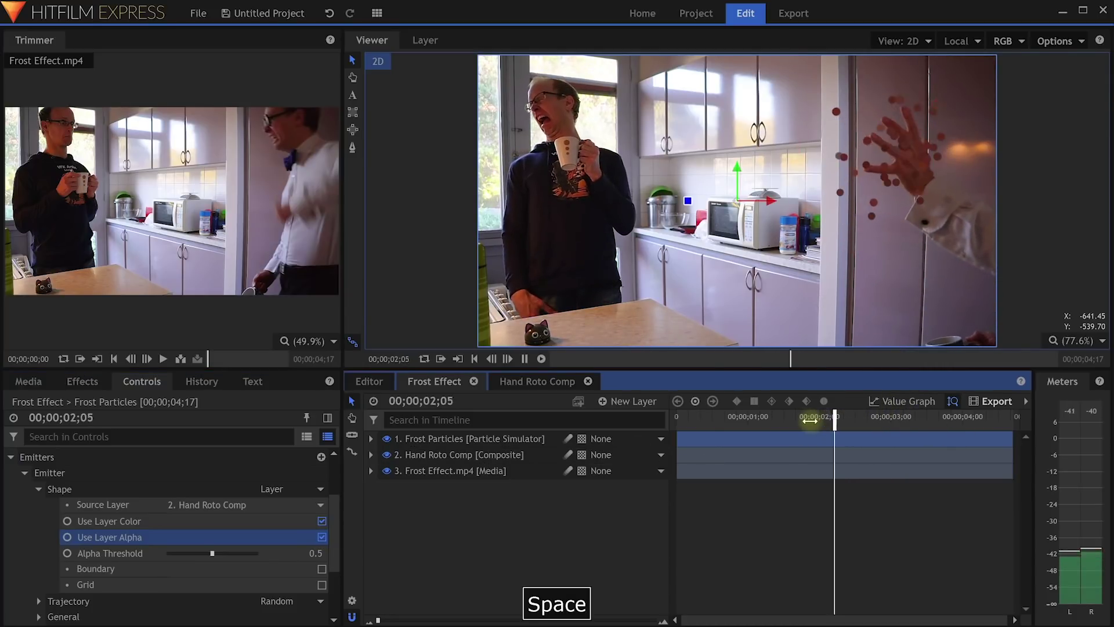
pyautogui.press('space')
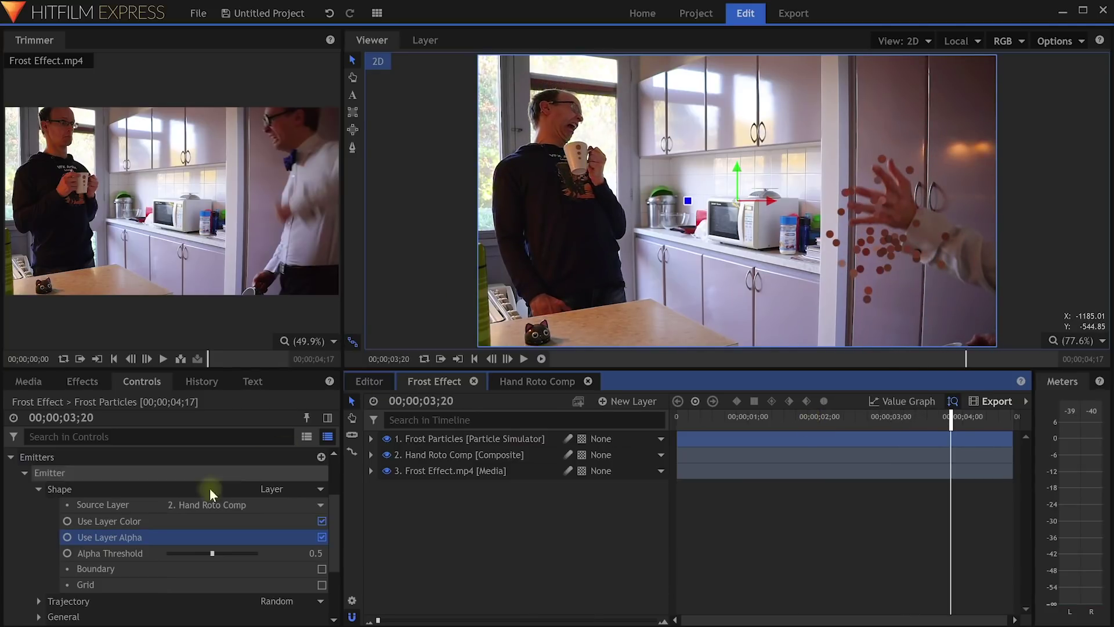
# - Set the emitter's trajectory to Target and reveal its Position property
pyautogui.scroll(-3, 144, 557)
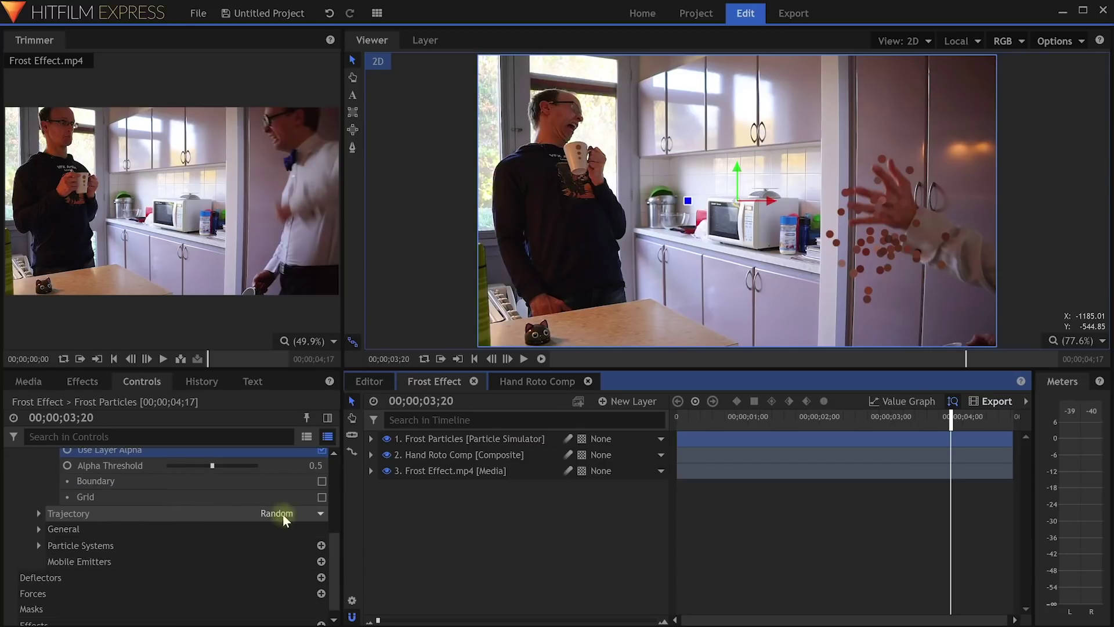
pyautogui.click(318, 514)
pyautogui.click(325, 597)
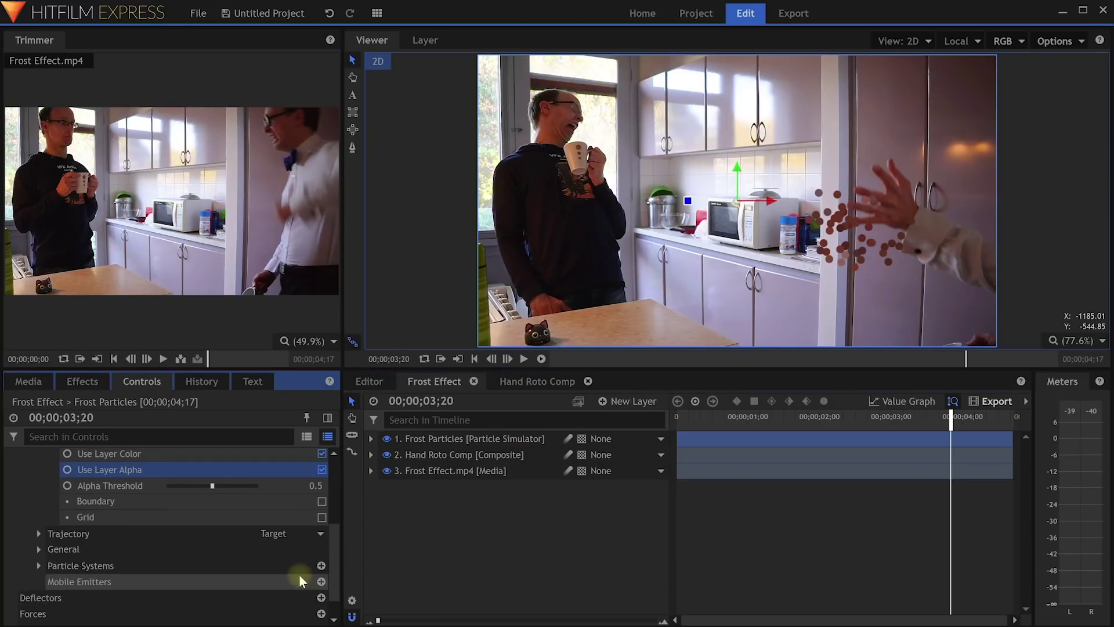
pyautogui.click(41, 533)
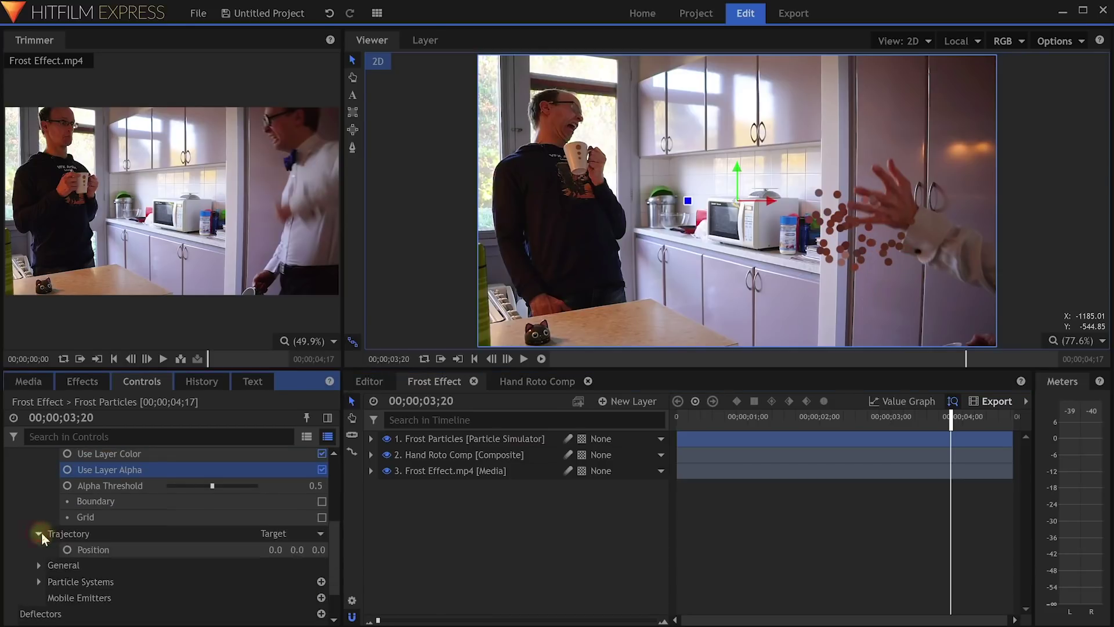
pyautogui.click(191, 552)
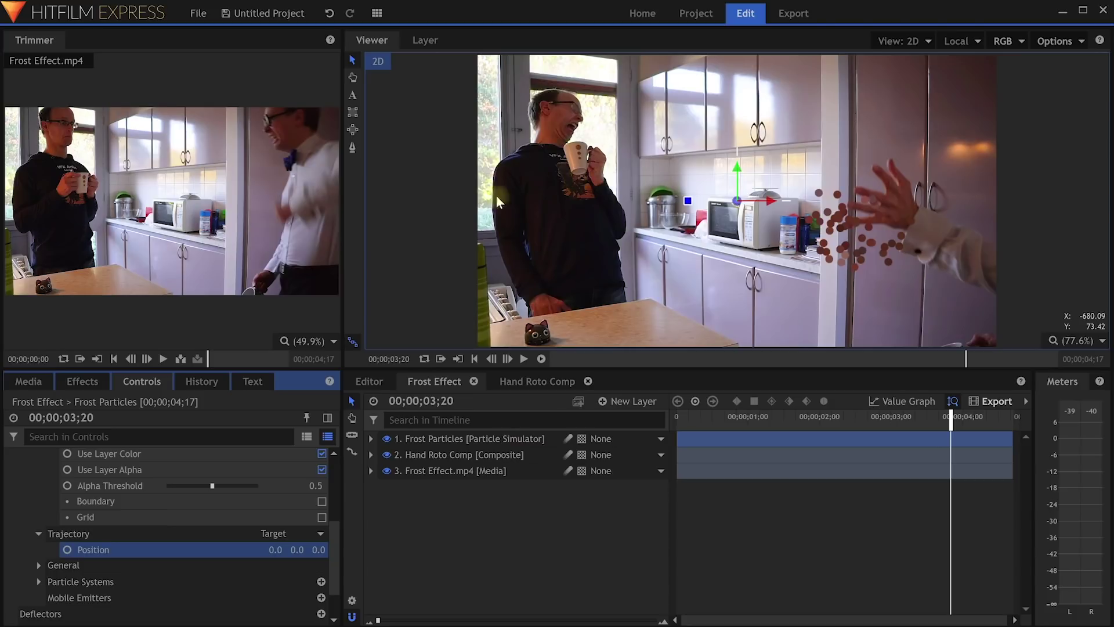
# - Create a new point layer in the Frost Effect timeline and rename it Cup Target
pyautogui.rightClick(389, 489)
pyautogui.moveTo(402, 496)
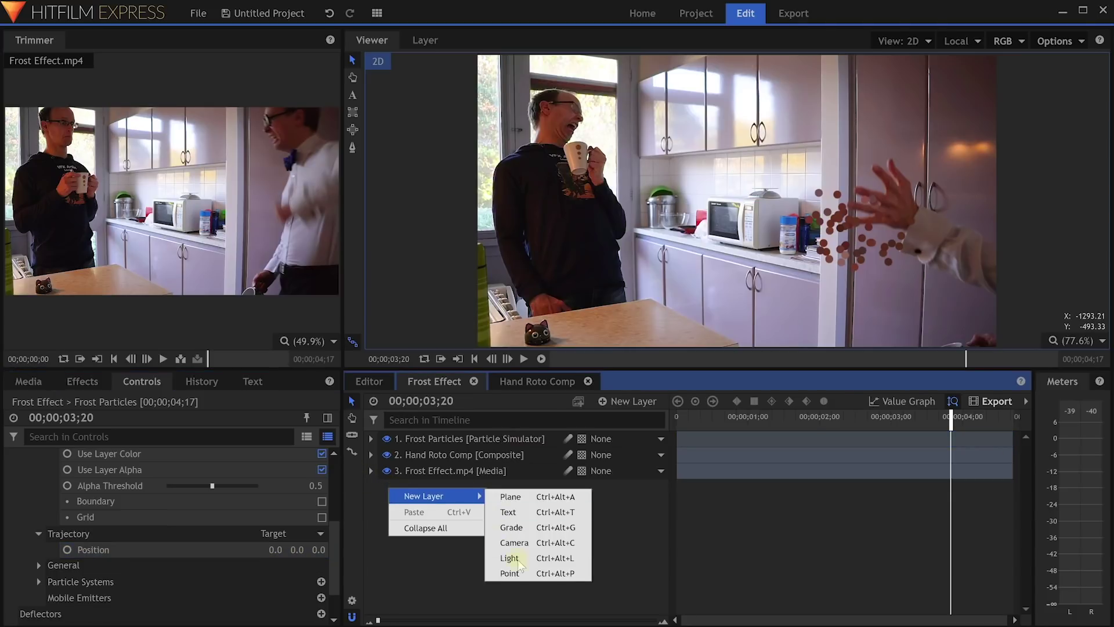
pyautogui.click(511, 573)
pyautogui.click(447, 440)
pyautogui.press('F2')
pyautogui.write('Cup Target')
pyautogui.press('Return')
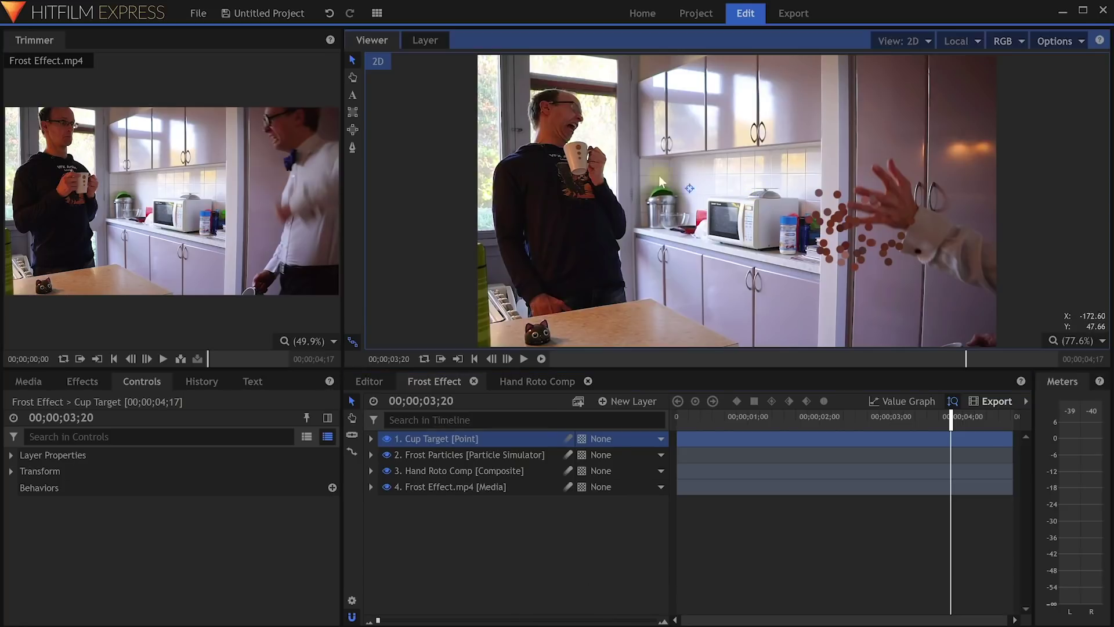
# - Place the Cup Target point on the actor's mug and keyframe its Position to follow the mug through the whole clip
pyautogui.click(371, 439)
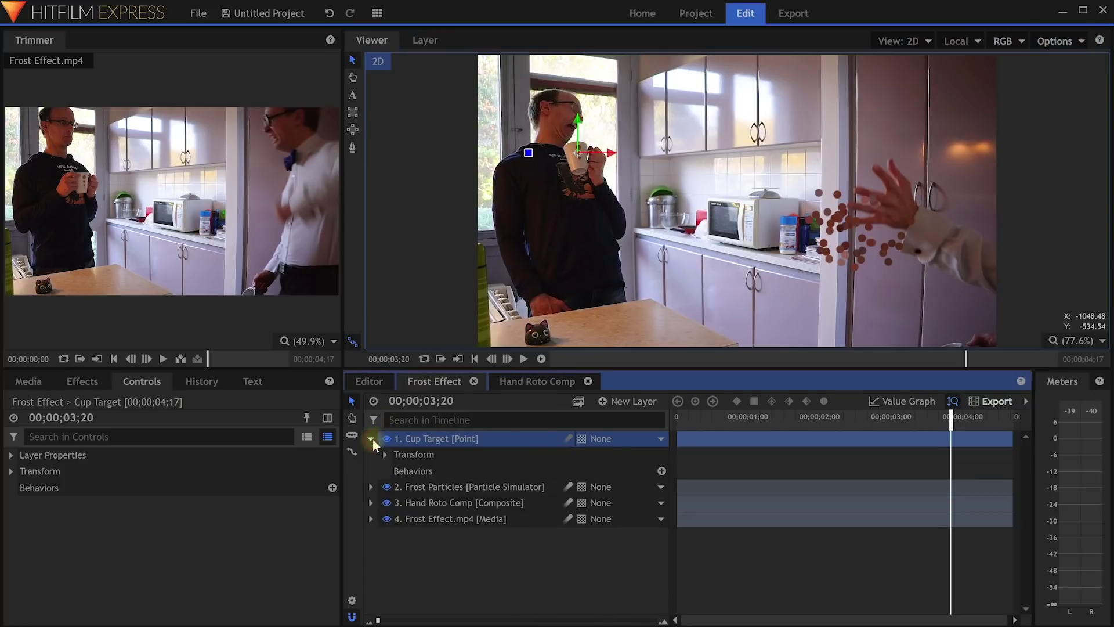
pyautogui.click(384, 454)
pyautogui.click(413, 487)
pyautogui.moveTo(951, 416); pyautogui.dragTo(967, 416)
pyautogui.moveTo(580, 152); pyautogui.dragTo(578, 152)
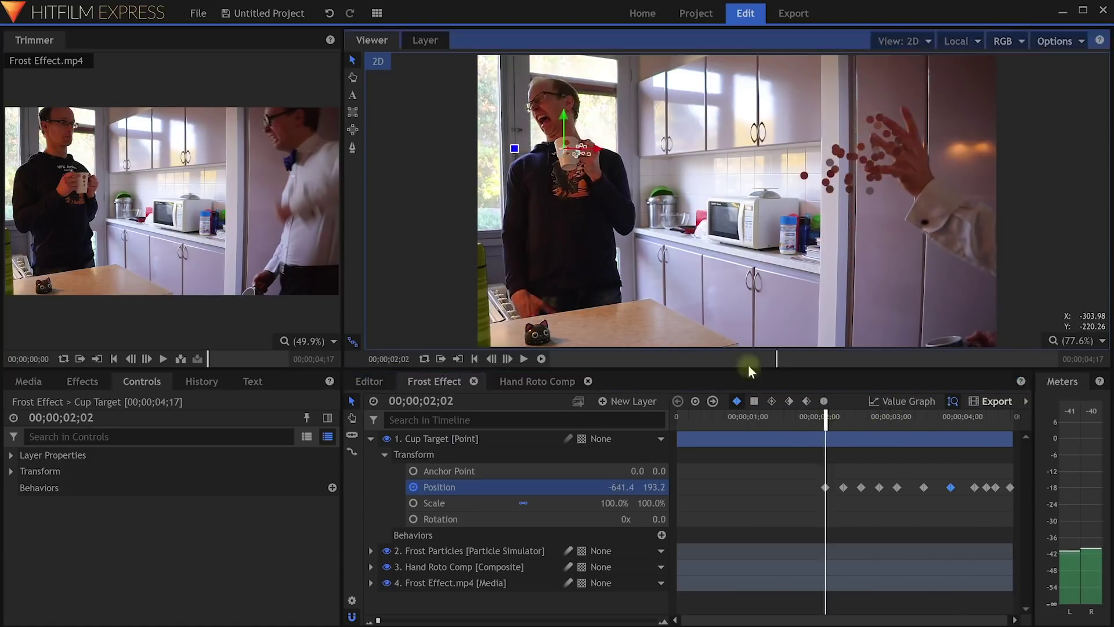
pyautogui.moveTo(679, 417)
pyautogui.mouseDown()
pyautogui.moveTo(1004, 420)
pyautogui.moveTo(661, 425)
pyautogui.mouseUp()
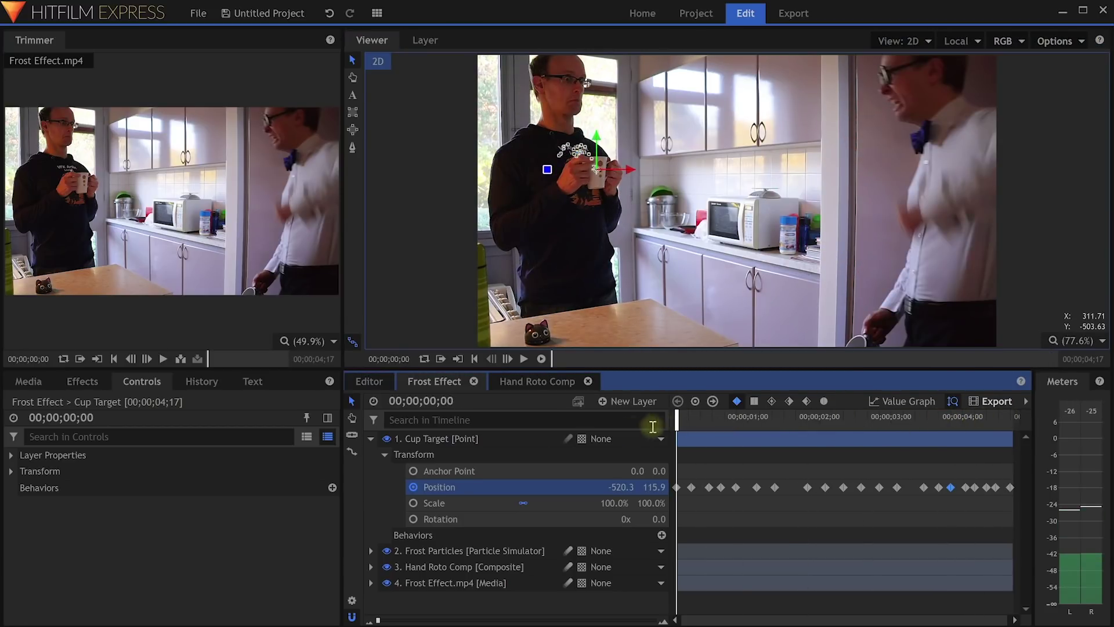
# - Copy the Cup Target point's Position keyframes onto the Frost Particles emitter's Trajectory Position and play back the result
pyautogui.rightClick(453, 489)
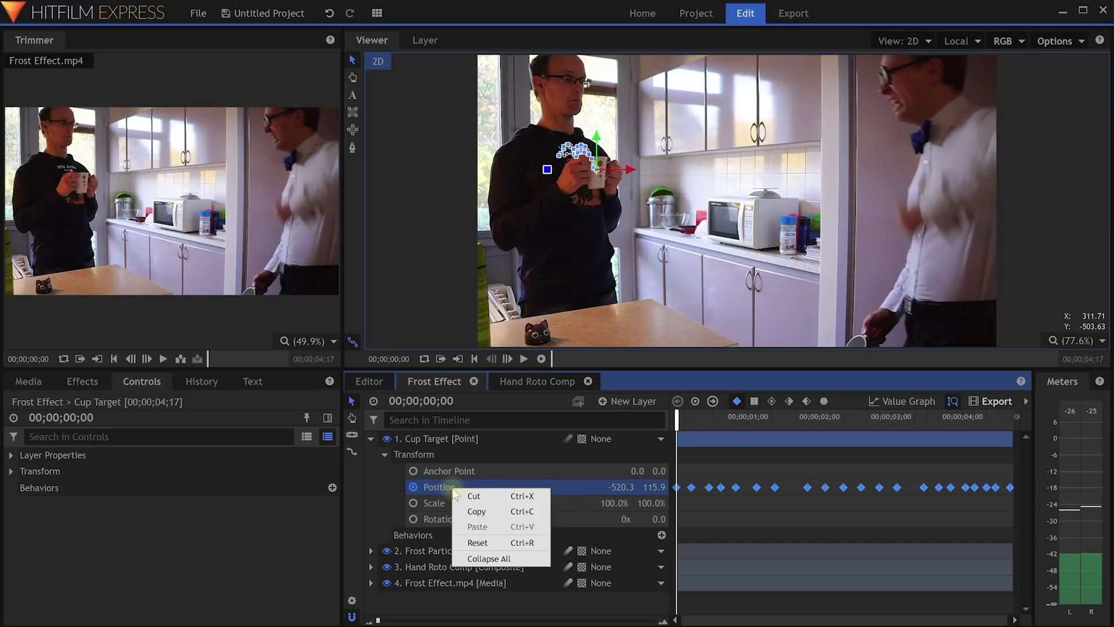
pyautogui.click(484, 513)
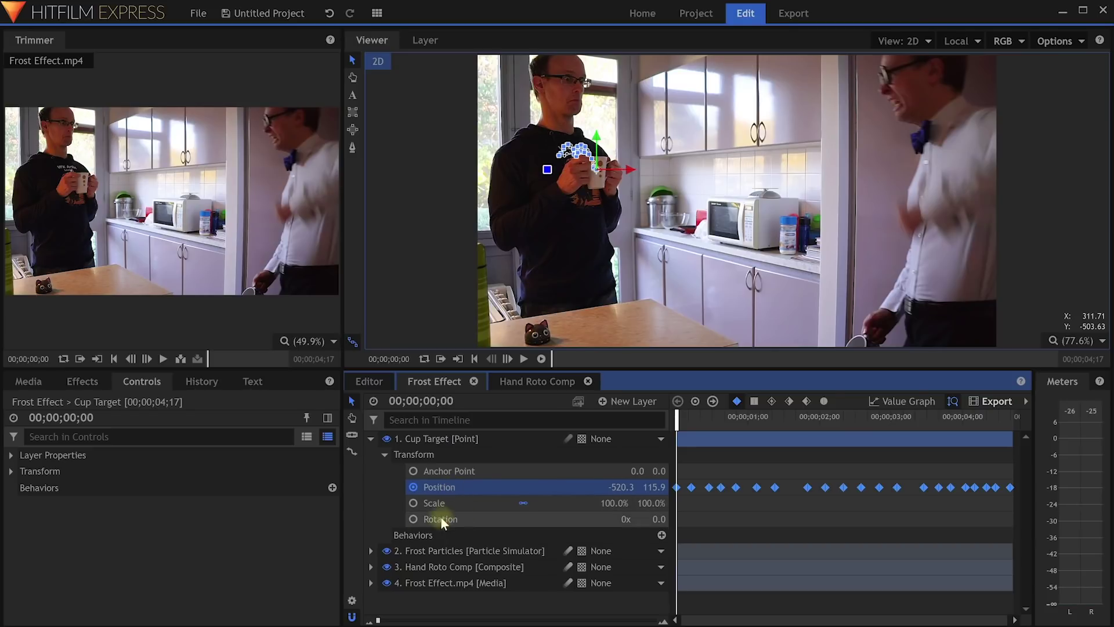
pyautogui.click(371, 551)
pyautogui.scroll(-3, 385, 517)
pyautogui.click(384, 511)
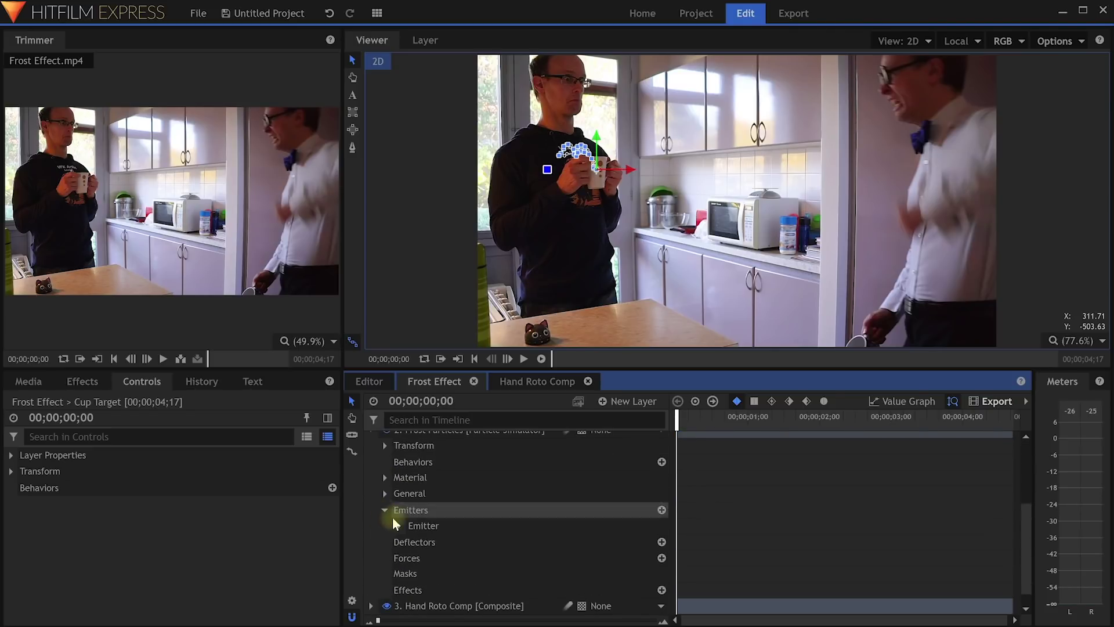
pyautogui.click(399, 525)
pyautogui.click(413, 557)
pyautogui.scroll(-2, 466, 544)
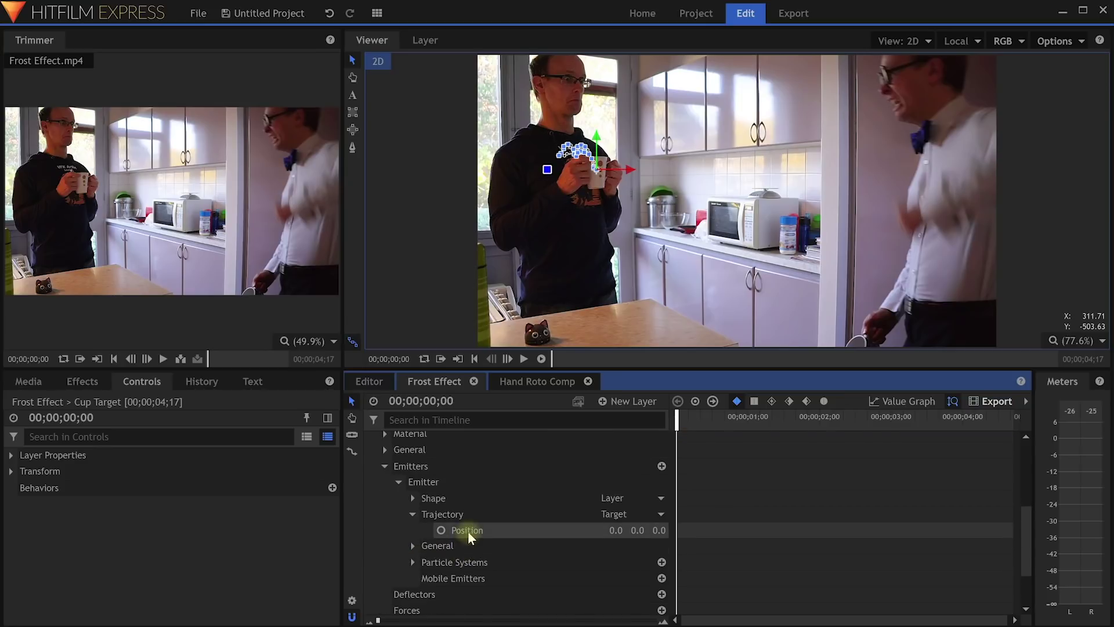
pyautogui.rightClick(468, 531)
pyautogui.click(525, 574)
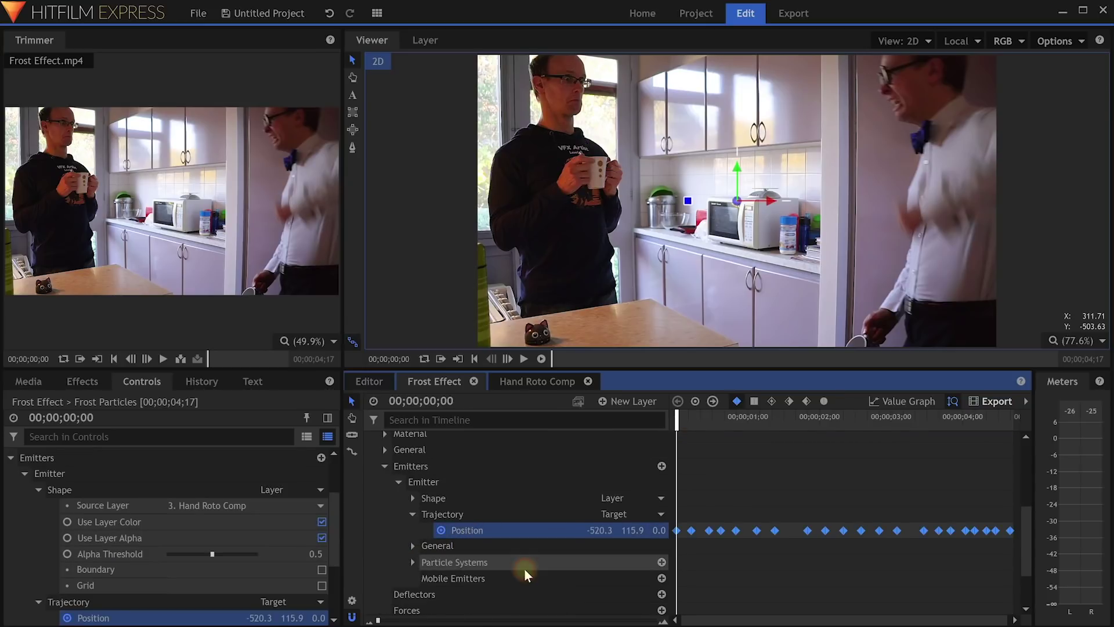
pyautogui.click(542, 359)
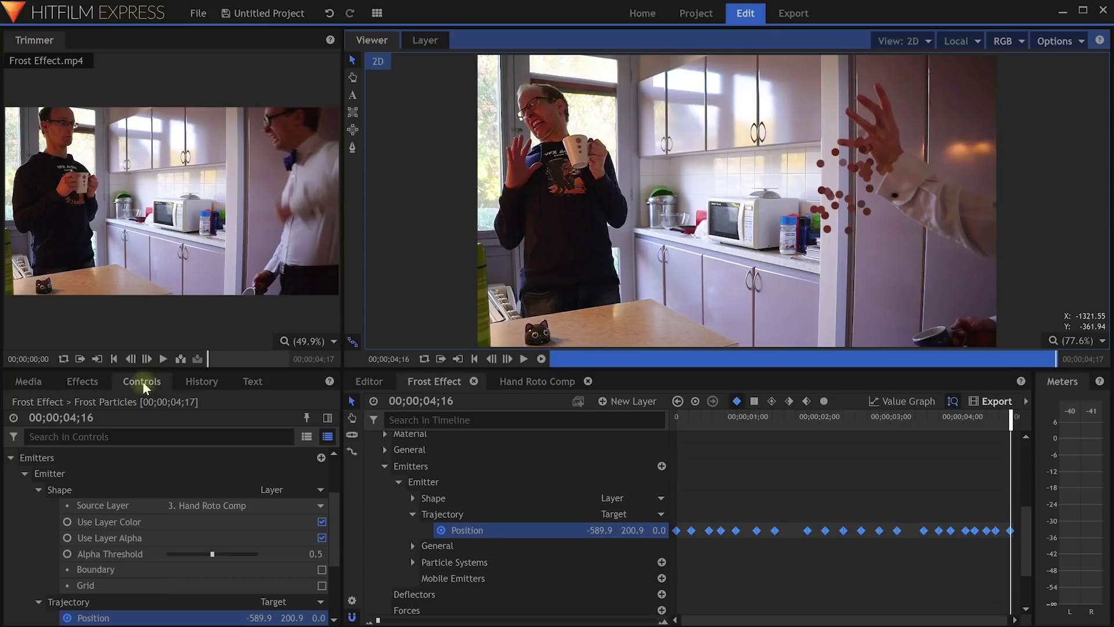
# - Reveal the General properties of the Frost Particles emitter's particle system and widen the controls area
pyautogui.click(45, 474)
pyautogui.scroll(-3, 60, 475)
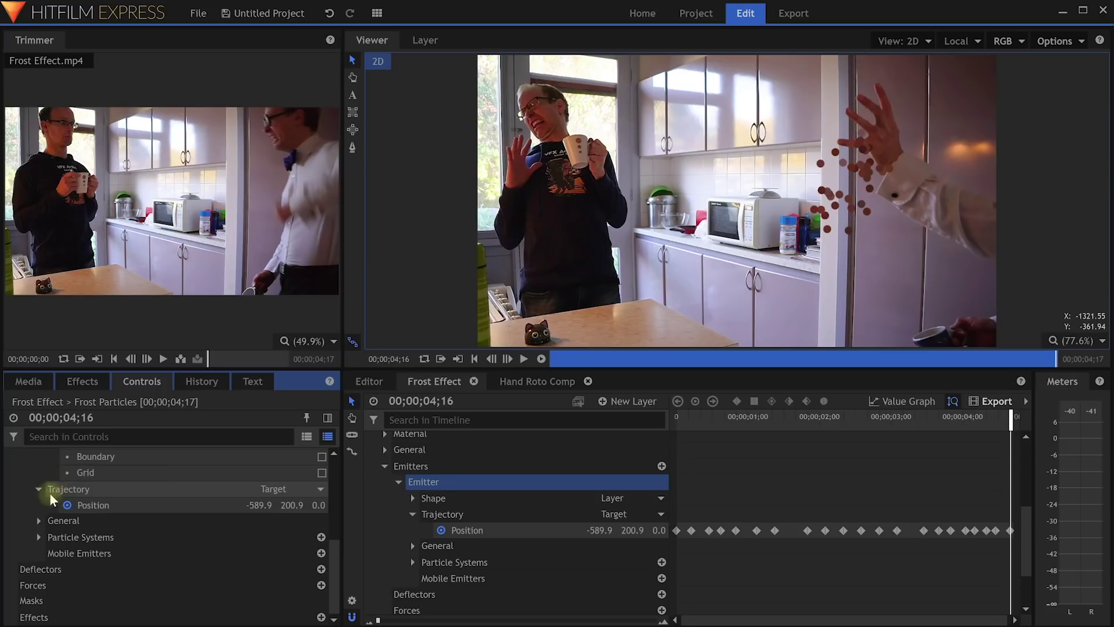
pyautogui.click(99, 537)
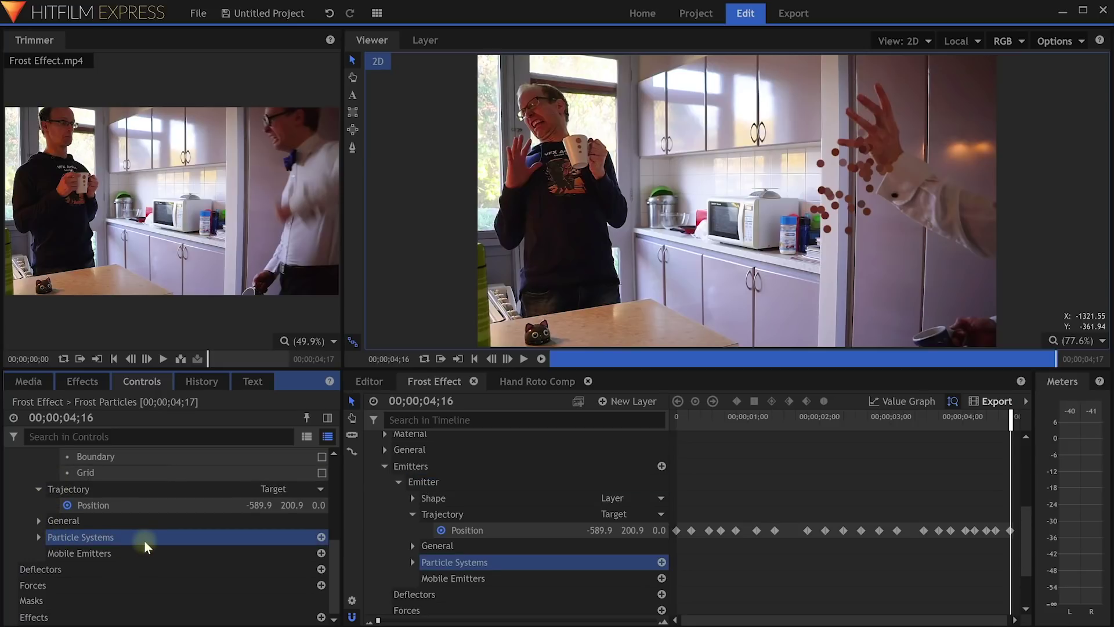
pyautogui.click(43, 538)
pyautogui.click(155, 553)
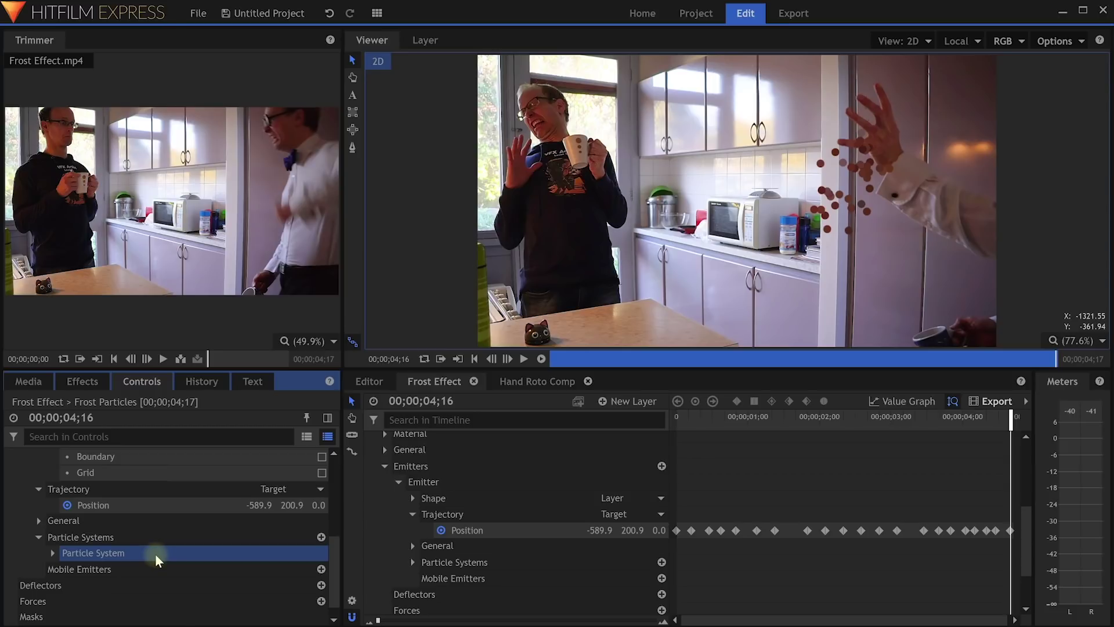
pyautogui.click(53, 553)
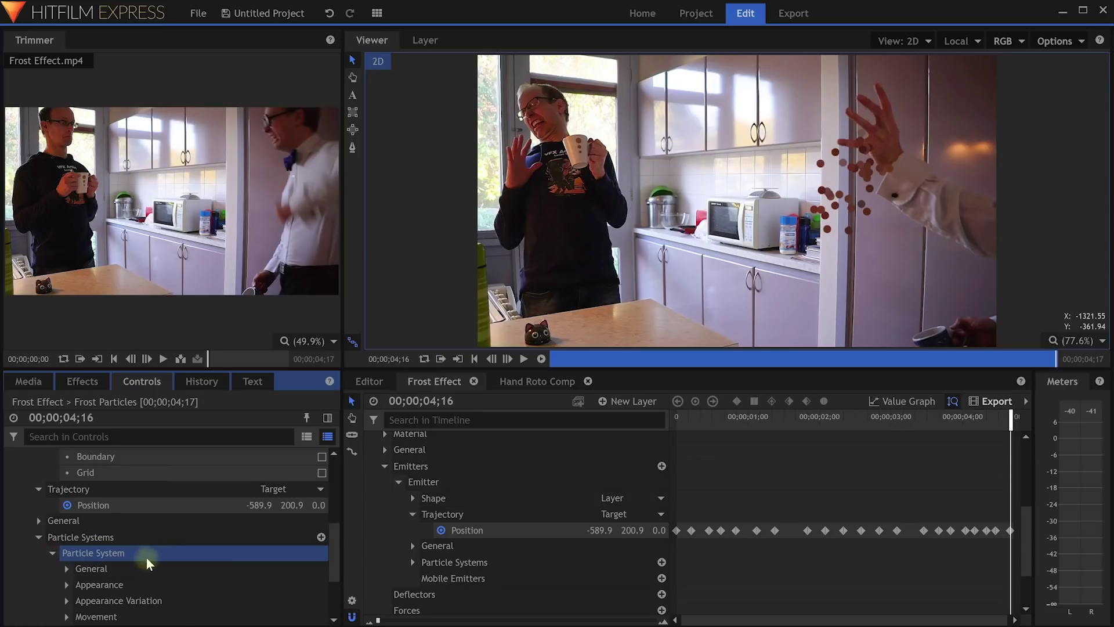
pyautogui.scroll(-1, 145, 556)
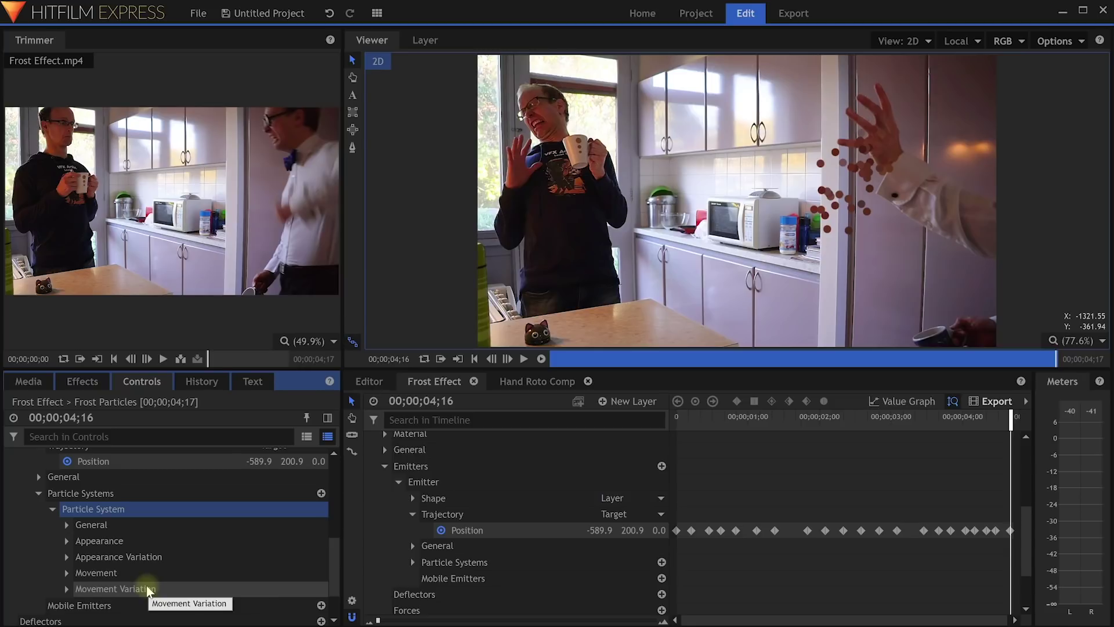
pyautogui.click(68, 525)
pyautogui.scroll(-1, 146, 528)
pyautogui.moveTo(343, 517); pyautogui.dragTo(428, 520)
# - Keyframe Particles Per Second at 00;00;00;06 and set it to 1000 at 00;00;00;07
pyautogui.click(185, 562)
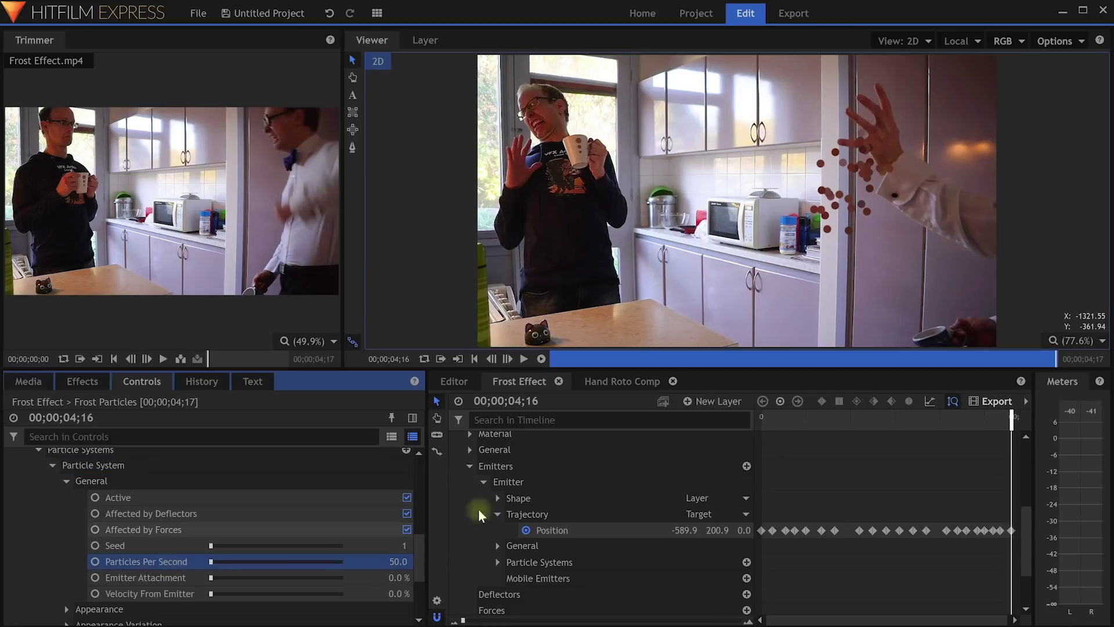
pyautogui.click(775, 417)
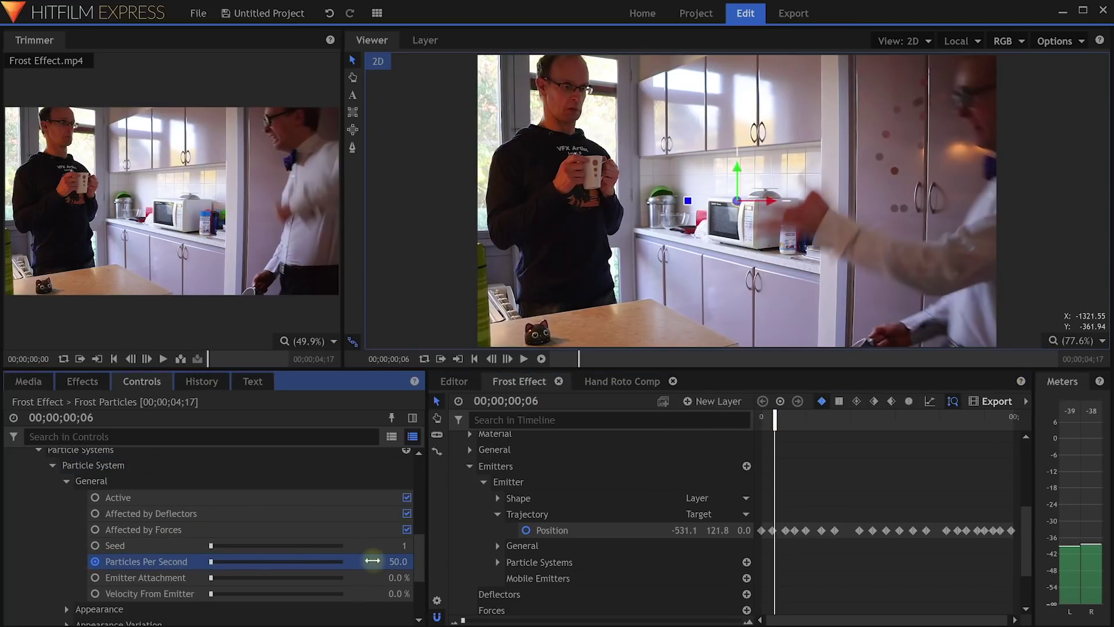
pyautogui.click(394, 562)
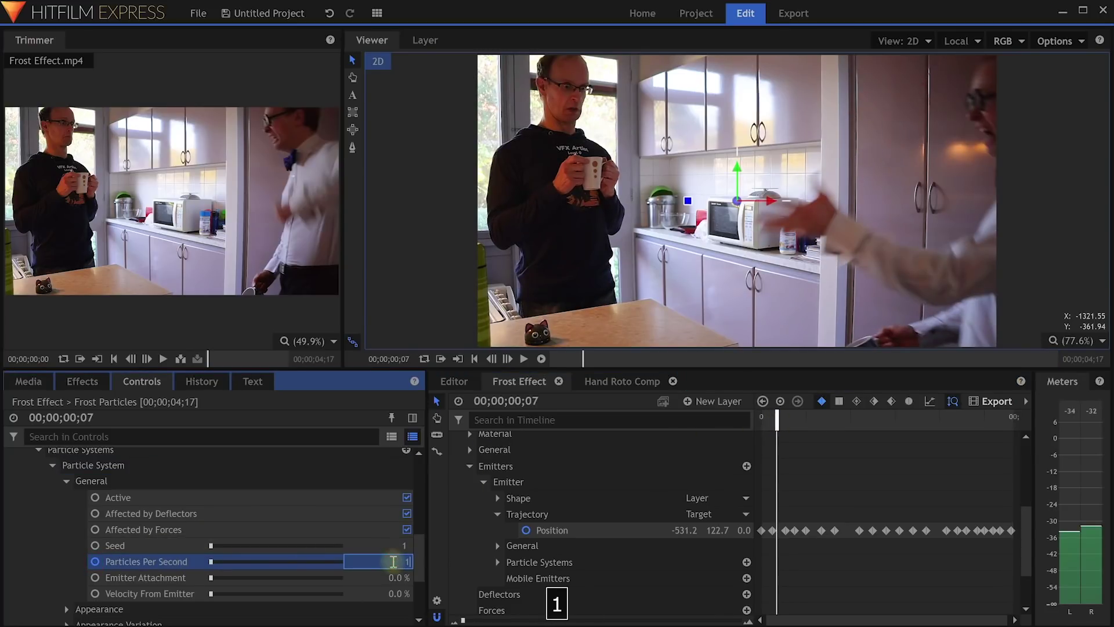
pyautogui.write('1000')
pyautogui.press('Return')
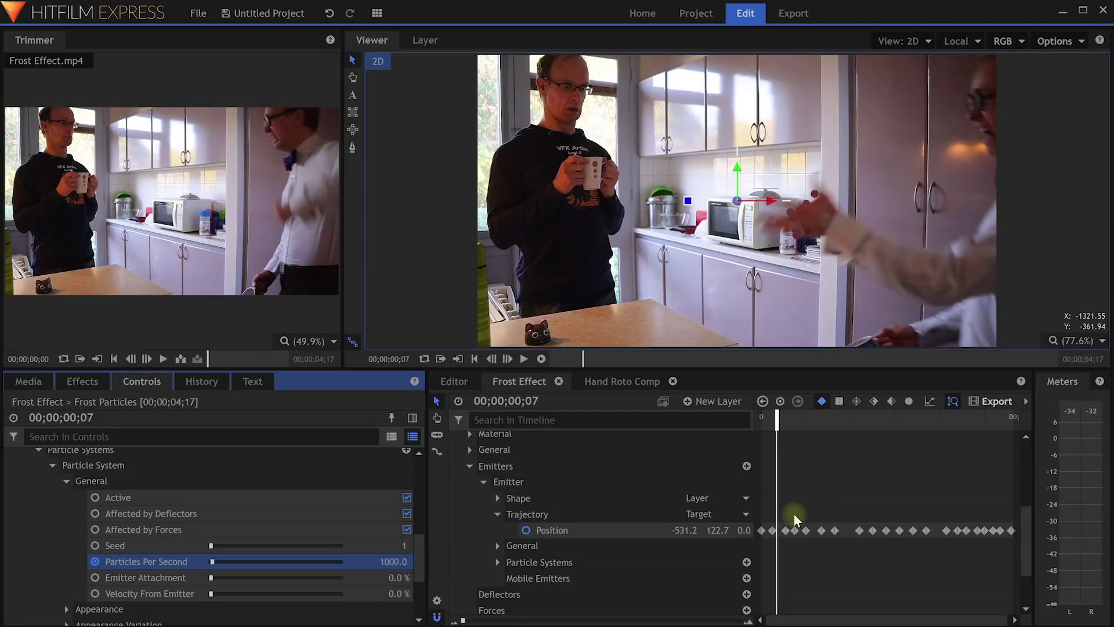
# - Set the particle system's movement Speed to 1200 and play back the particle stream
pyautogui.scroll(-3, 204, 520)
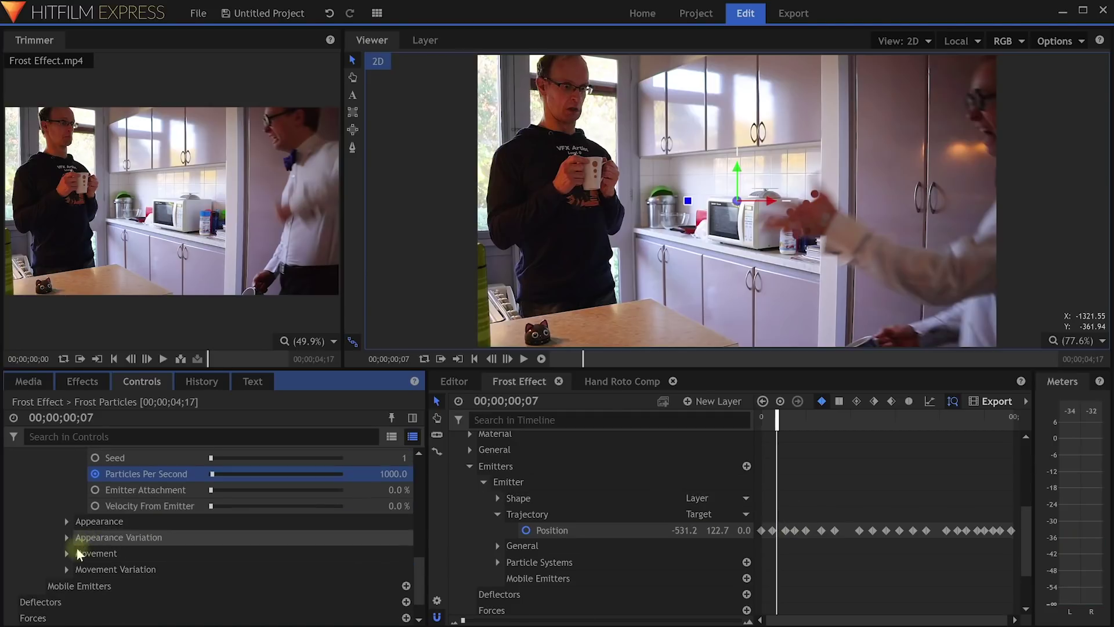
pyautogui.click(79, 552)
pyautogui.scroll(-2, 75, 556)
pyautogui.click(75, 555)
pyautogui.click(378, 555)
pyautogui.click(378, 555)
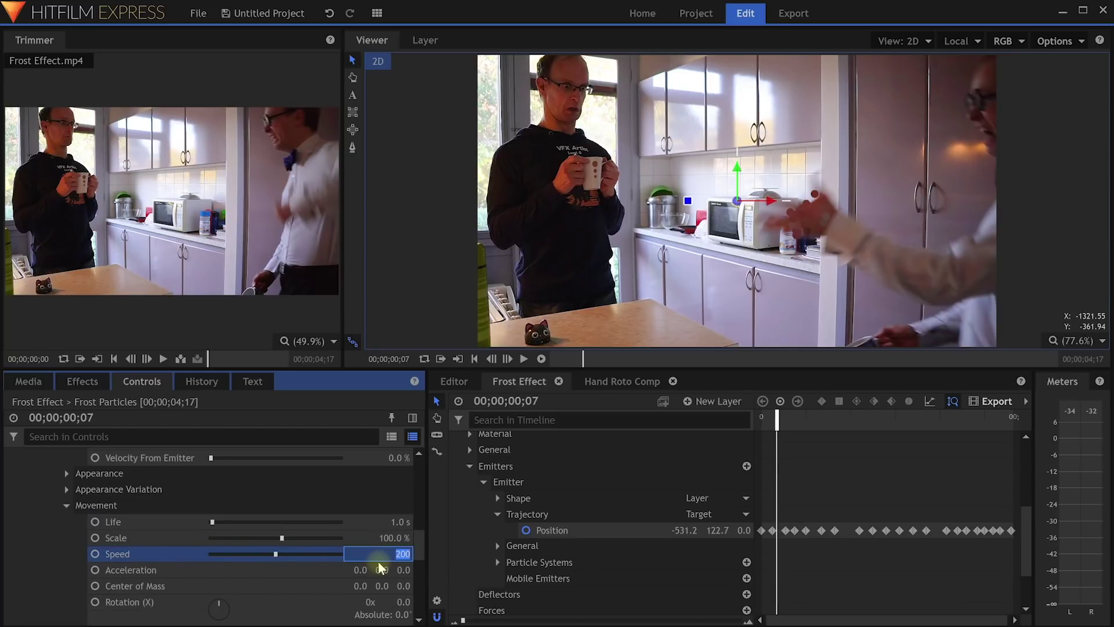
pyautogui.write('1200')
pyautogui.press('Return')
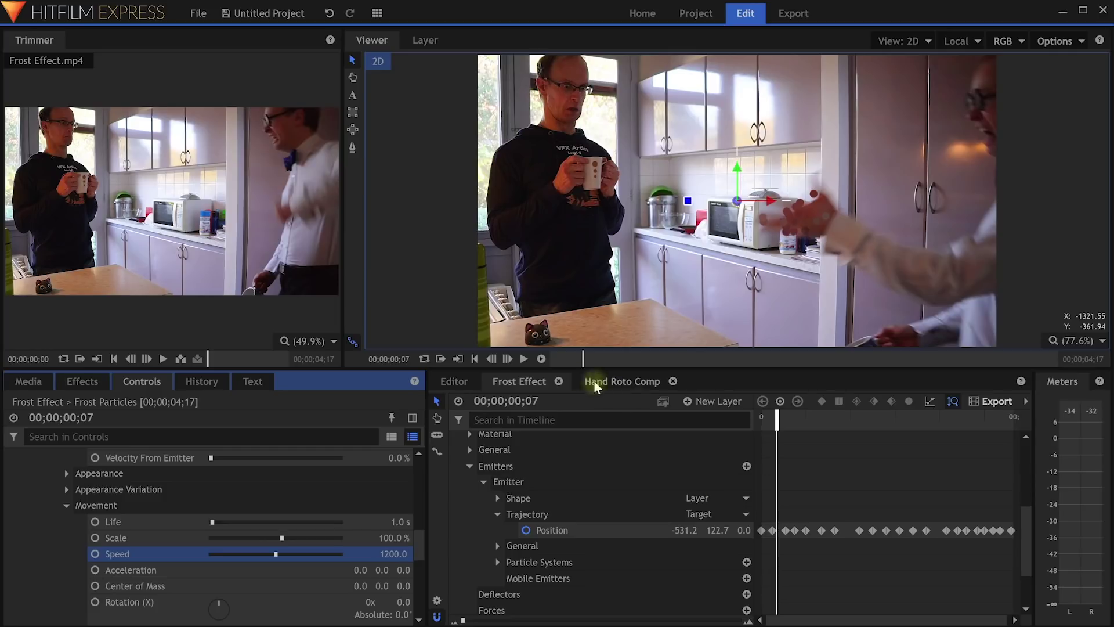
pyautogui.click(541, 359)
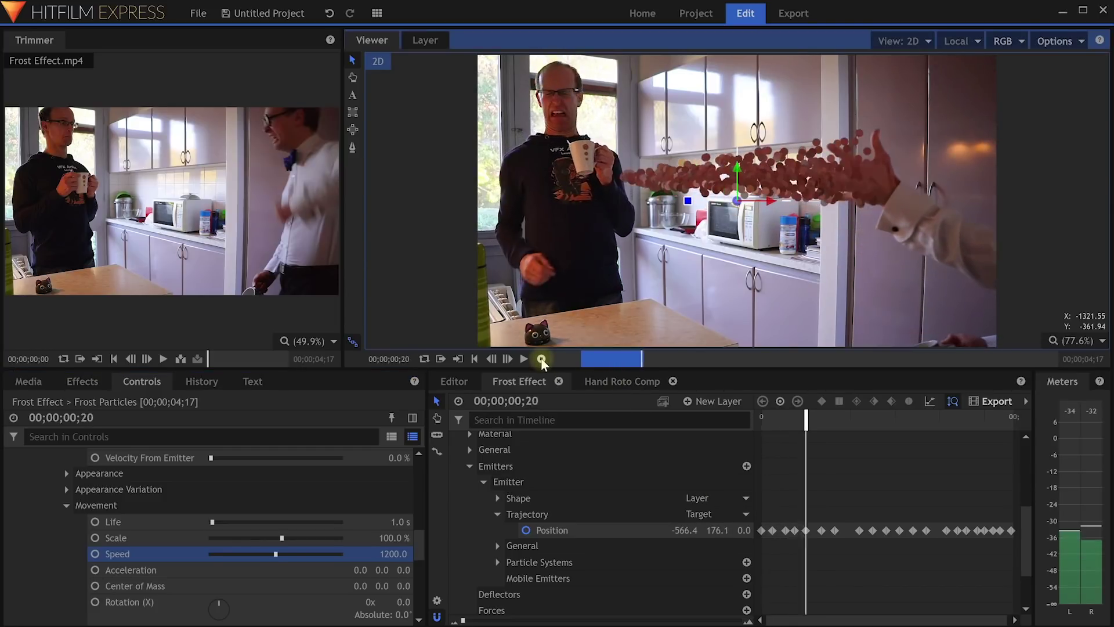
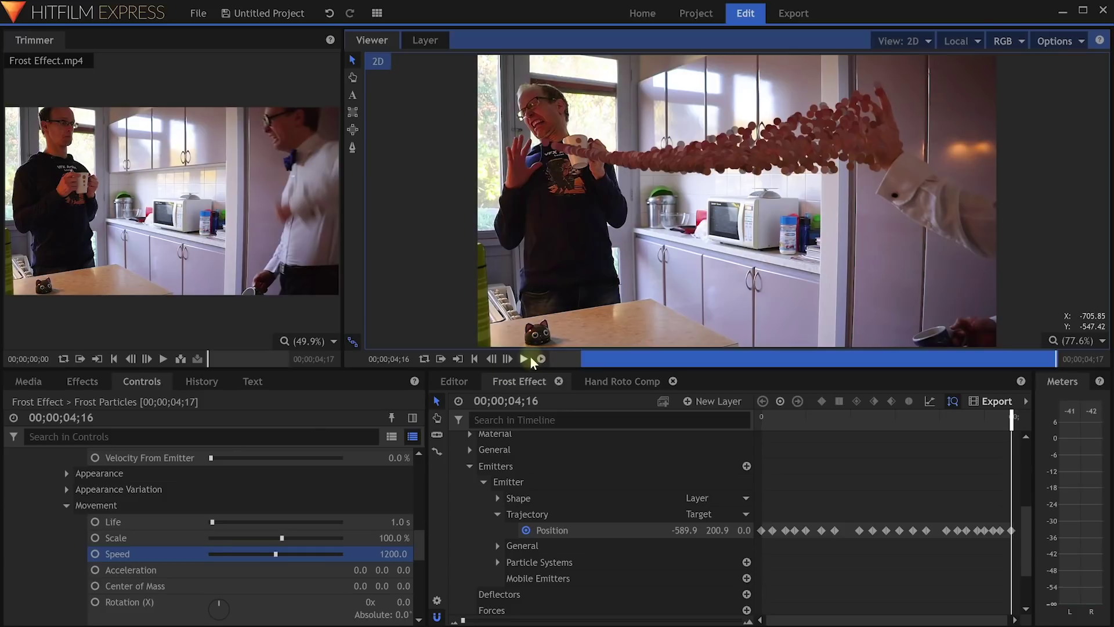
# - Give the particles the Built-In texture Aurora Borealis and enable Align to Motion
pyautogui.click(67, 473)
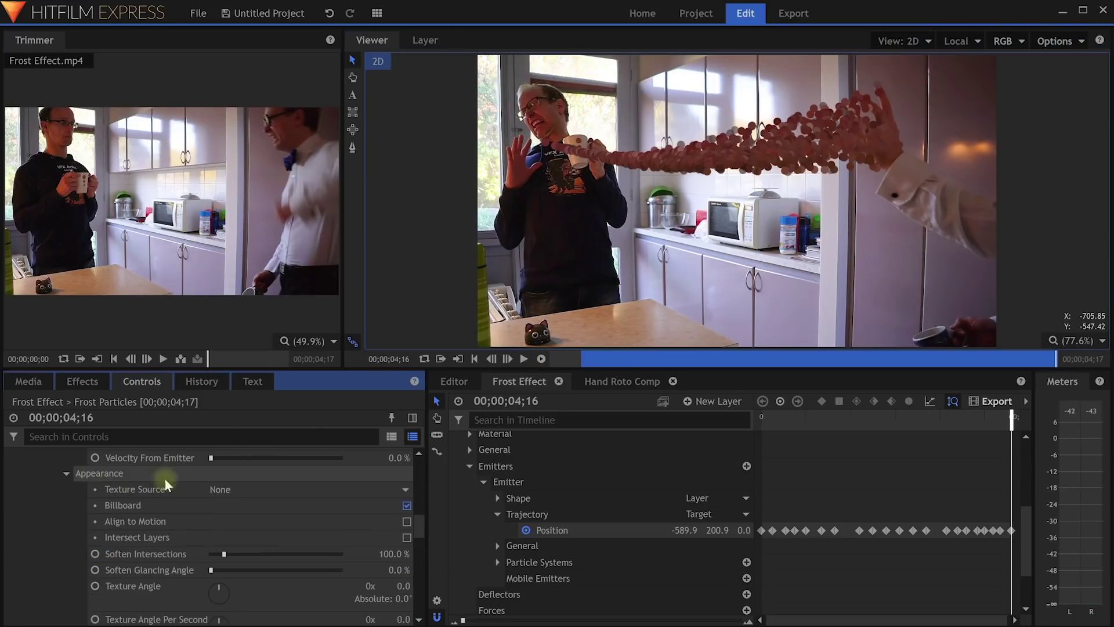
pyautogui.click(284, 492)
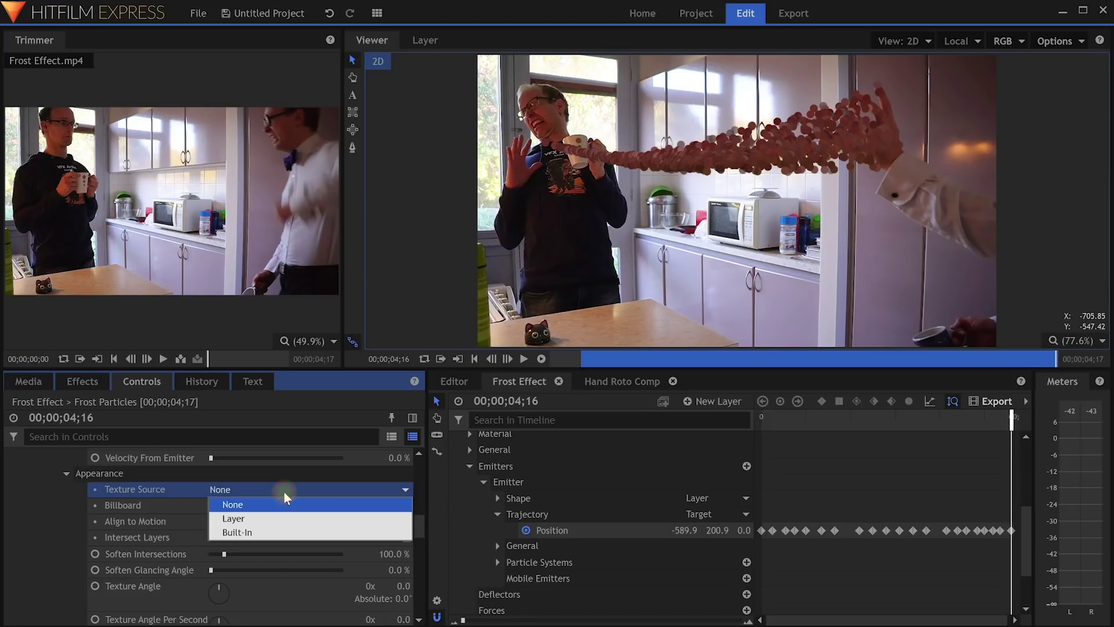
pyautogui.click(331, 532)
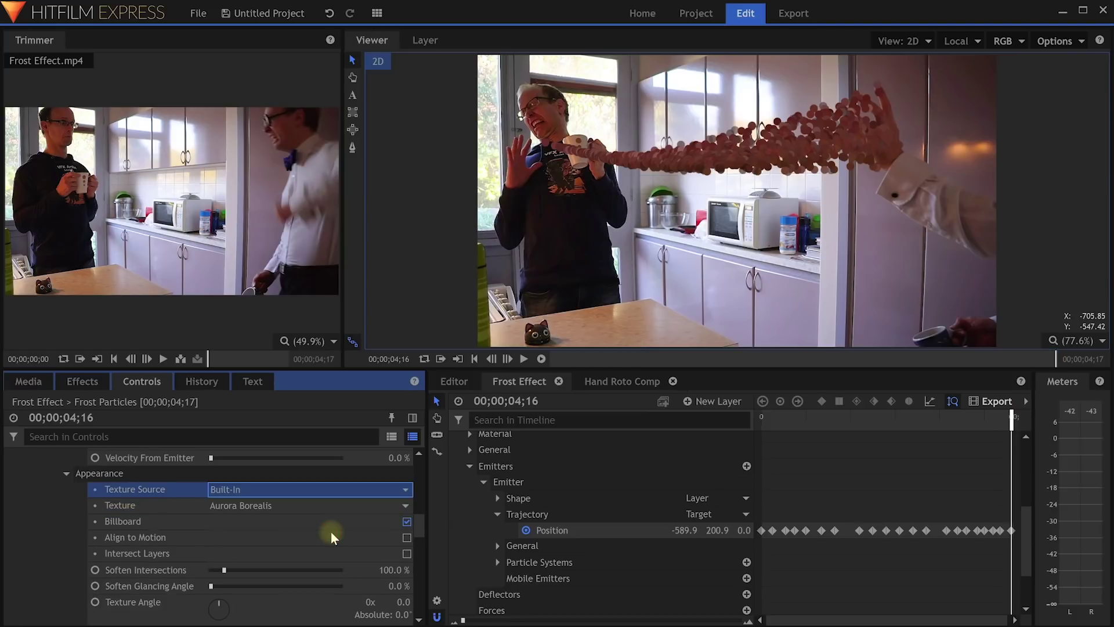
pyautogui.click(336, 507)
pyautogui.scroll(-1, 353, 388)
pyautogui.moveTo(401, 287); pyautogui.dragTo(409, 249)
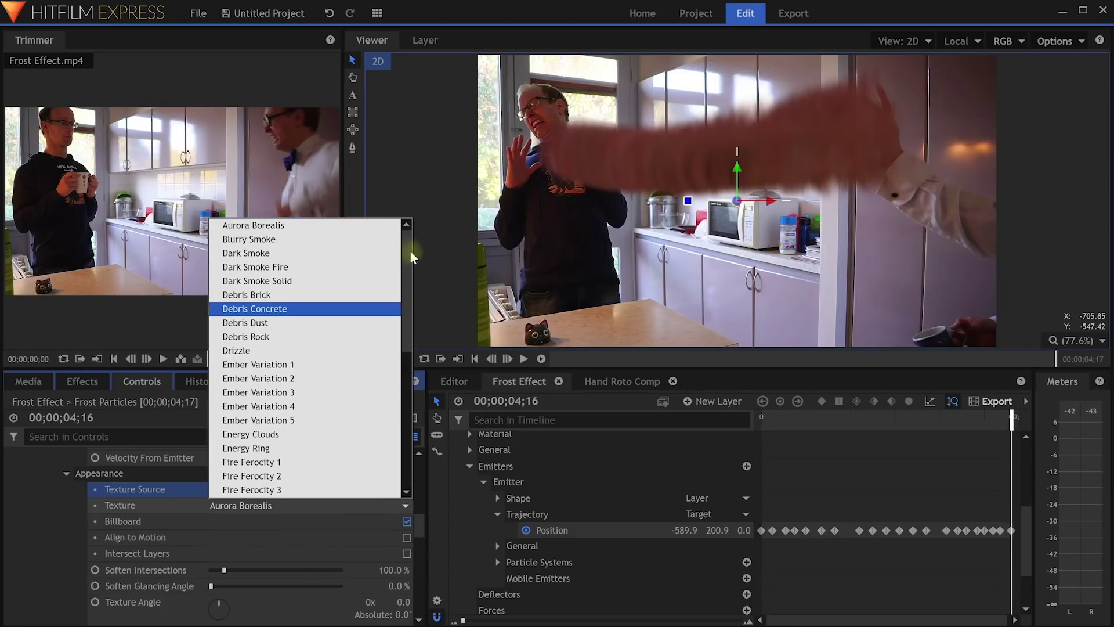
pyautogui.click(303, 226)
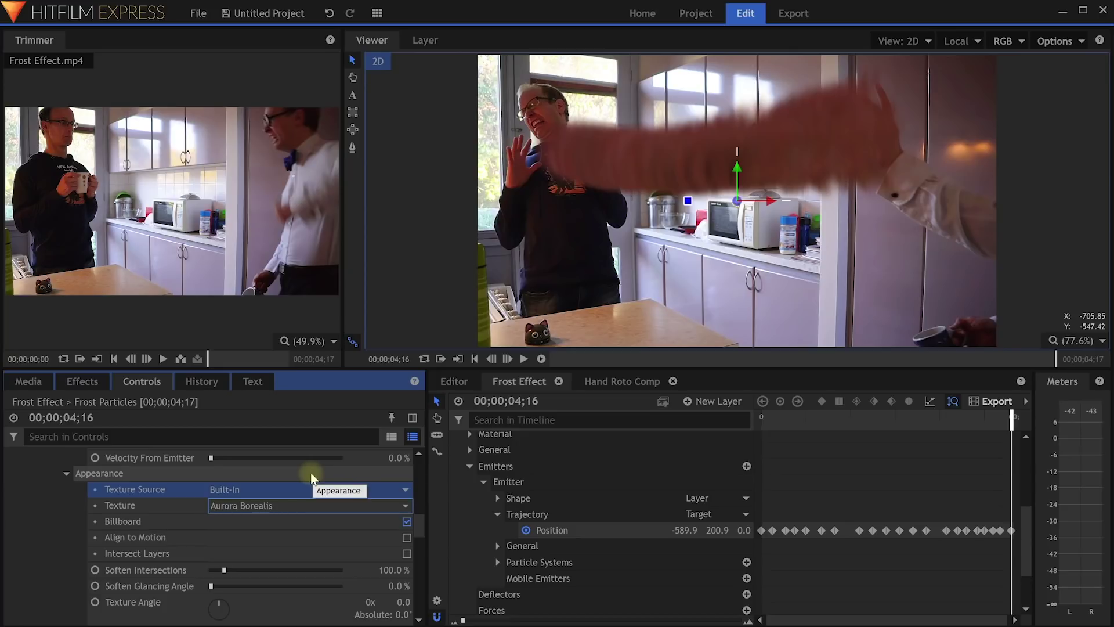
pyautogui.click(406, 537)
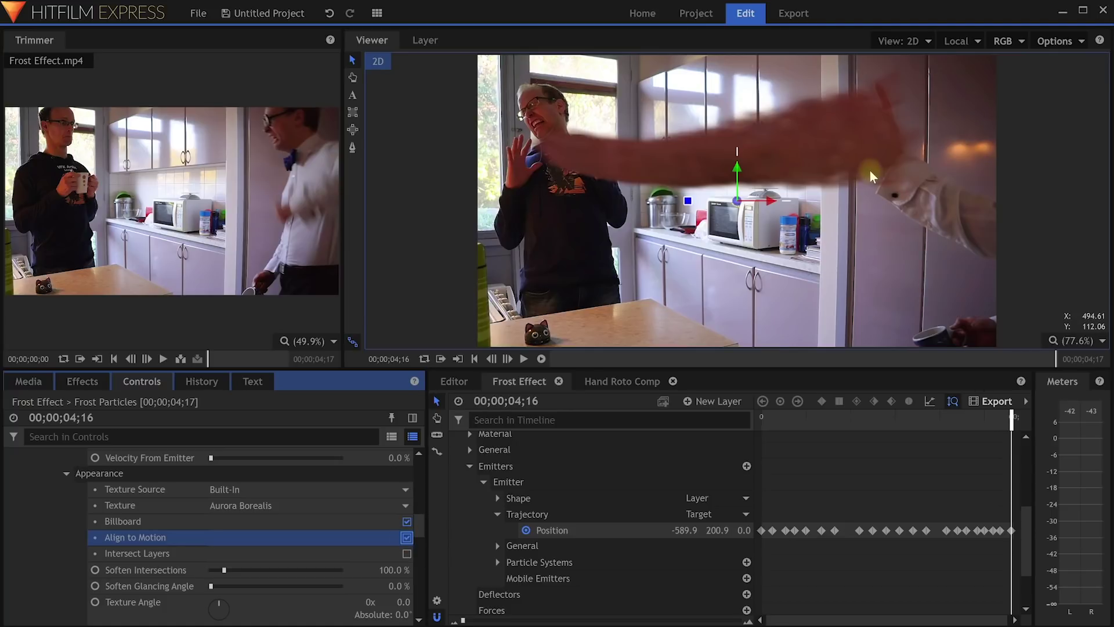
# - Set the particles' movement Scale to 20%
pyautogui.scroll(-3, 261, 506)
pyautogui.scroll(-5, 258, 508)
pyautogui.click(143, 491)
pyautogui.click(157, 527)
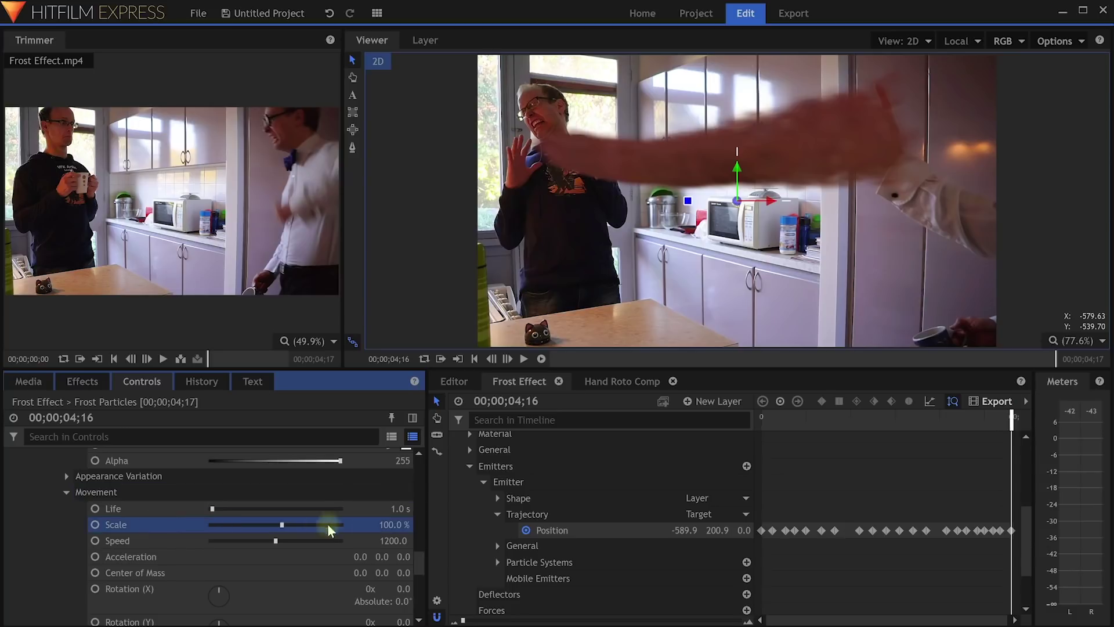
pyautogui.click(401, 525)
pyautogui.write('20')
pyautogui.press('Return')
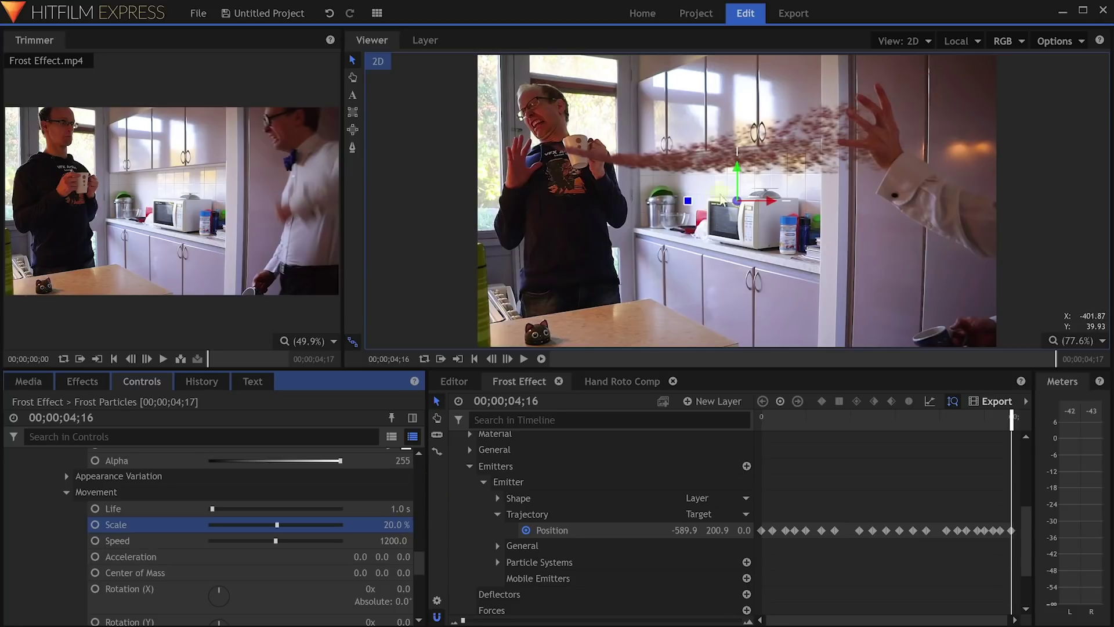
# - Set the particles' appearance Blend mode to Add
pyautogui.scroll(8, 147, 528)
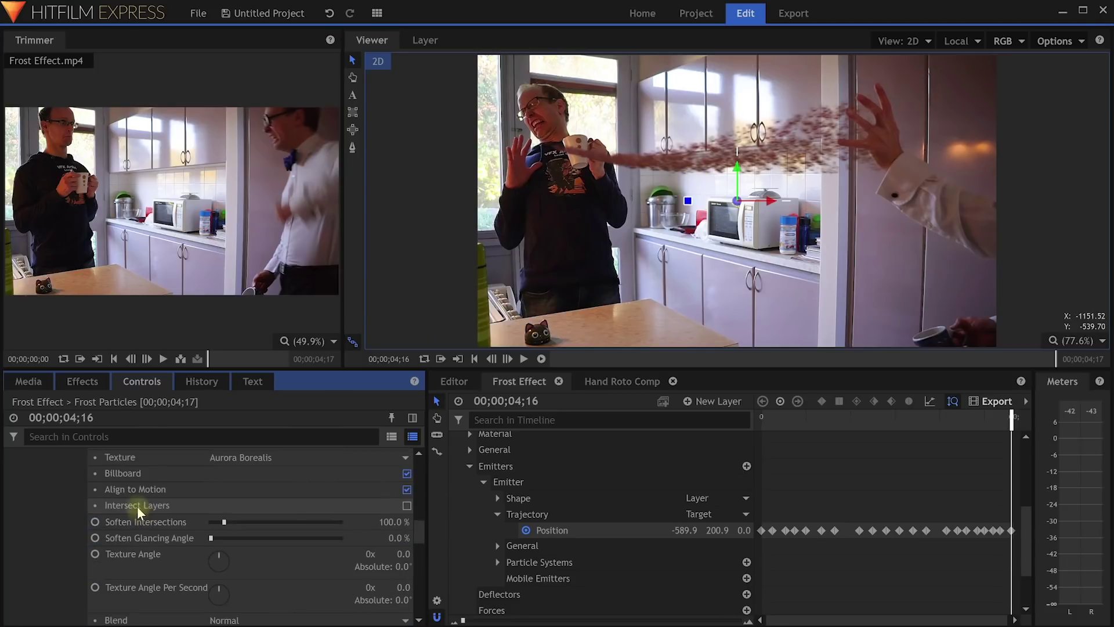
pyautogui.scroll(-6, 163, 537)
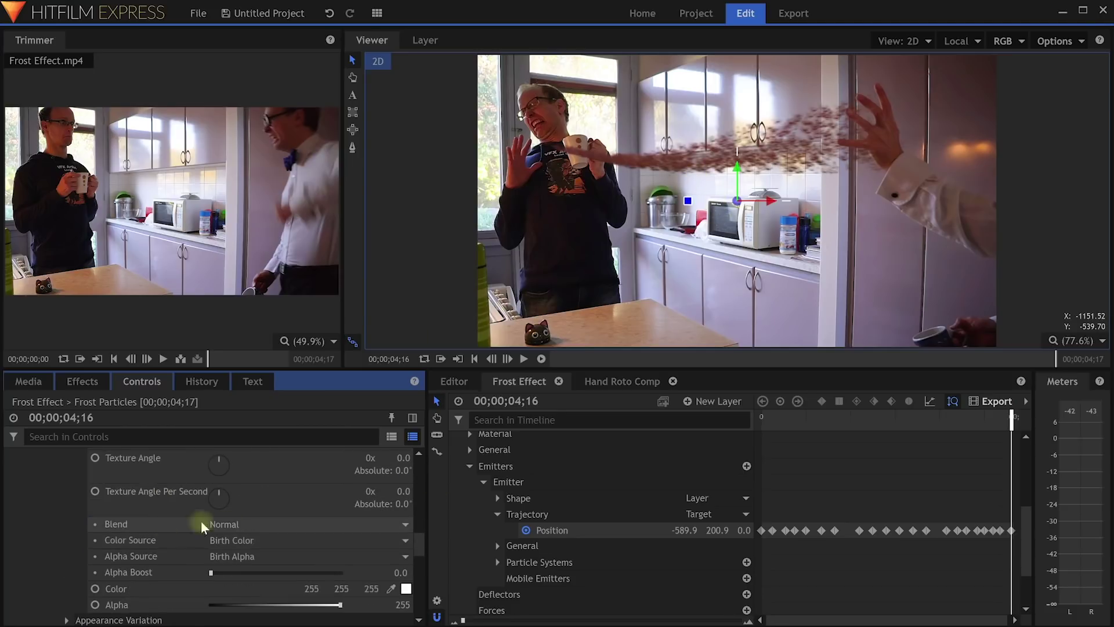
pyautogui.click(232, 524)
pyautogui.click(265, 553)
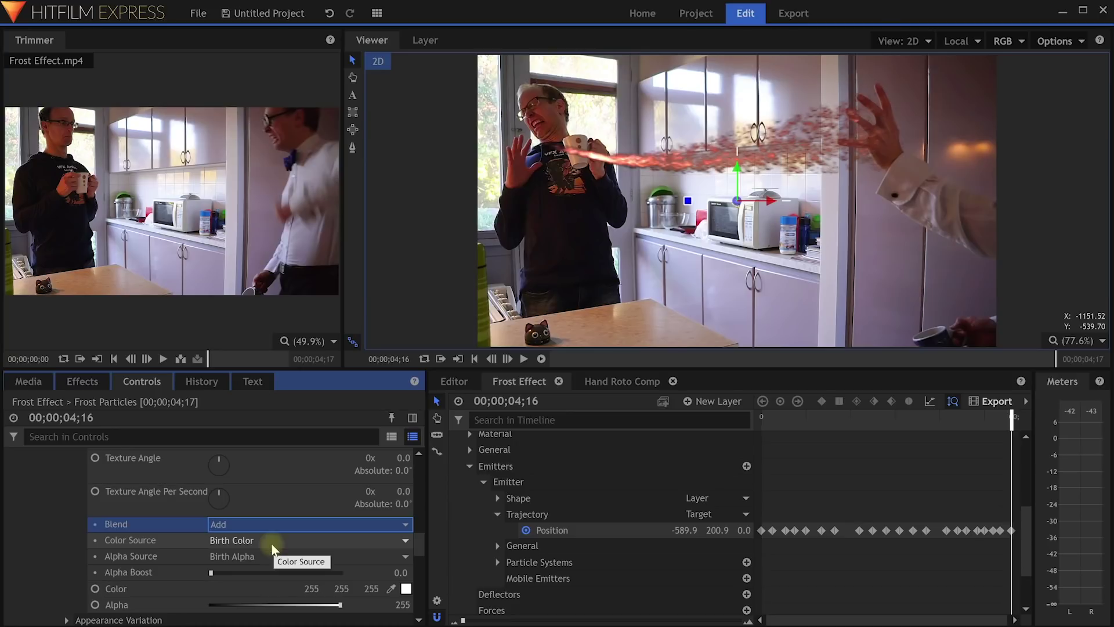
# - Set the particle system's Movement Variation Life to 0.5 s
pyautogui.scroll(-10, 249, 532)
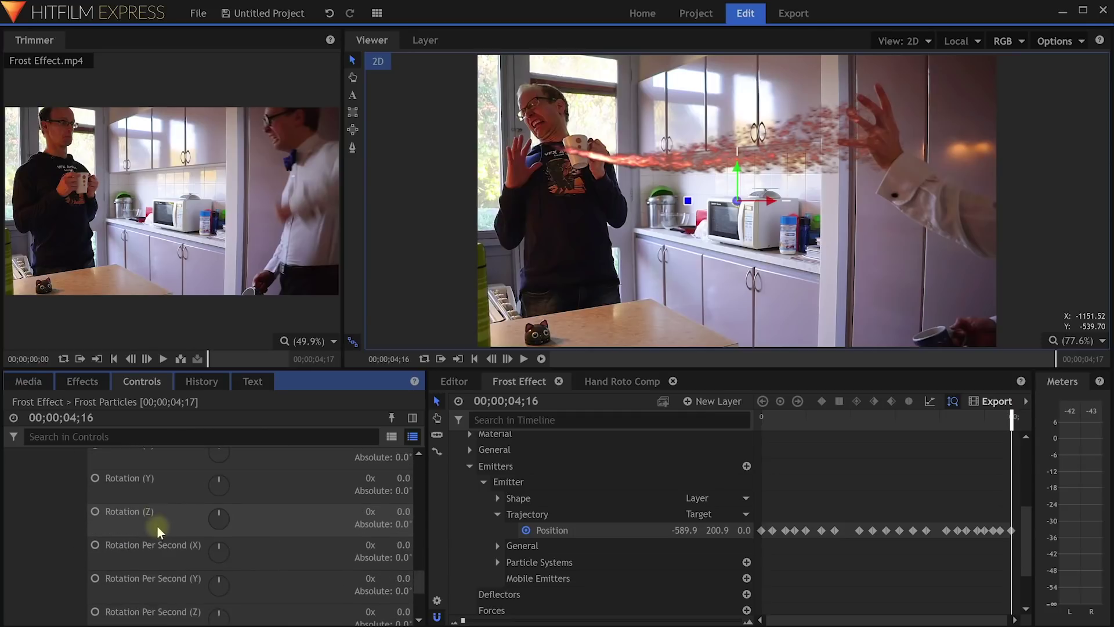
pyautogui.scroll(-1, 158, 530)
pyautogui.click(65, 538)
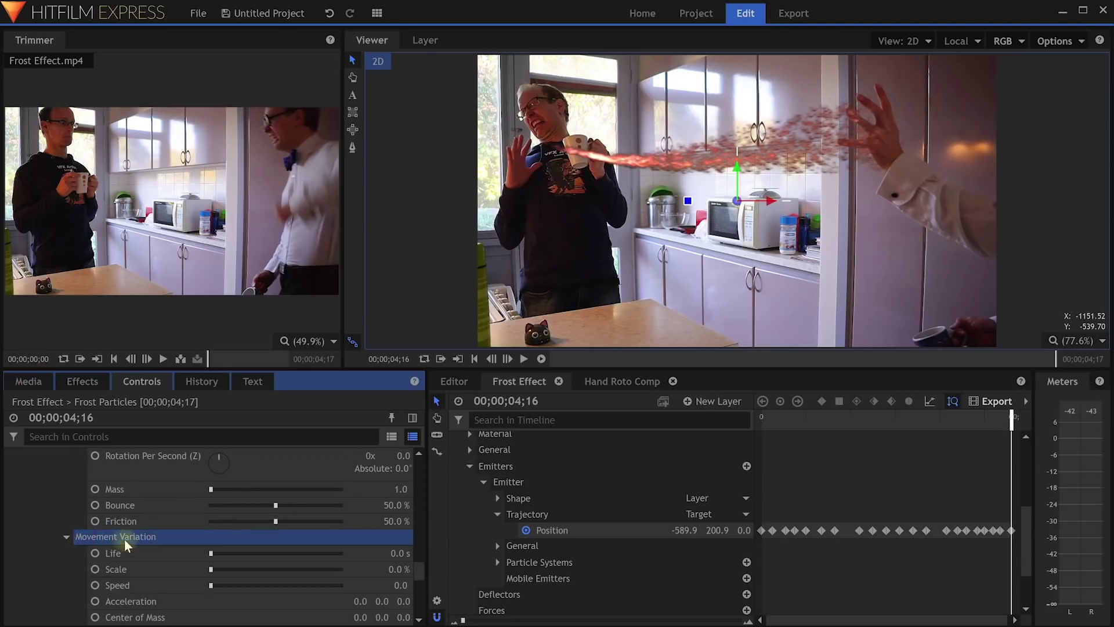
pyautogui.scroll(-3, 116, 540)
pyautogui.click(395, 502)
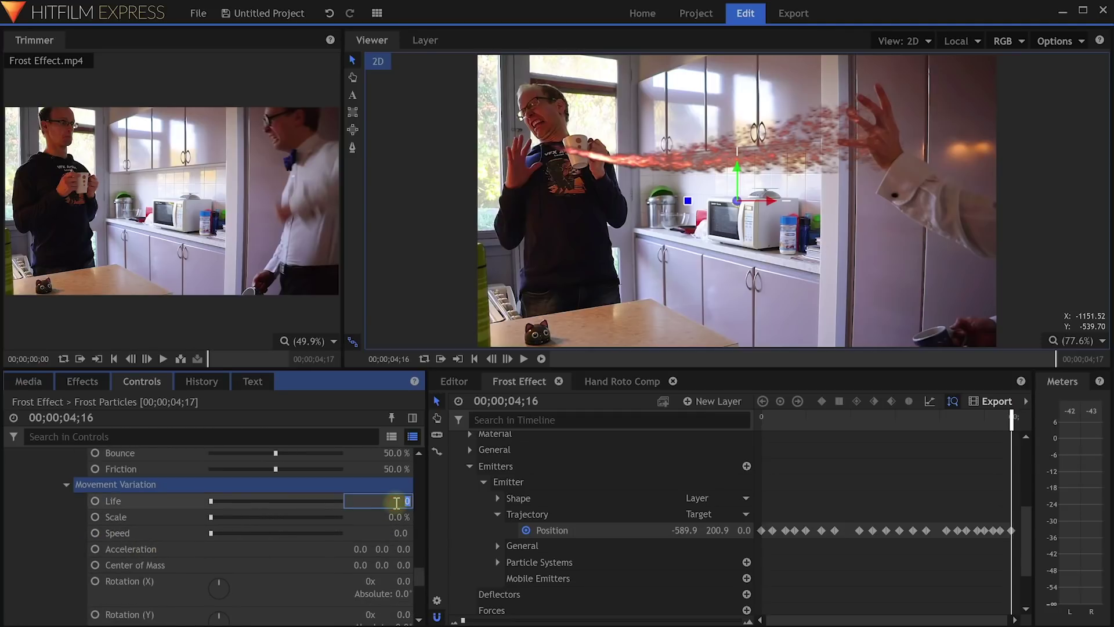
pyautogui.write('0.5')
pyautogui.press('Return')
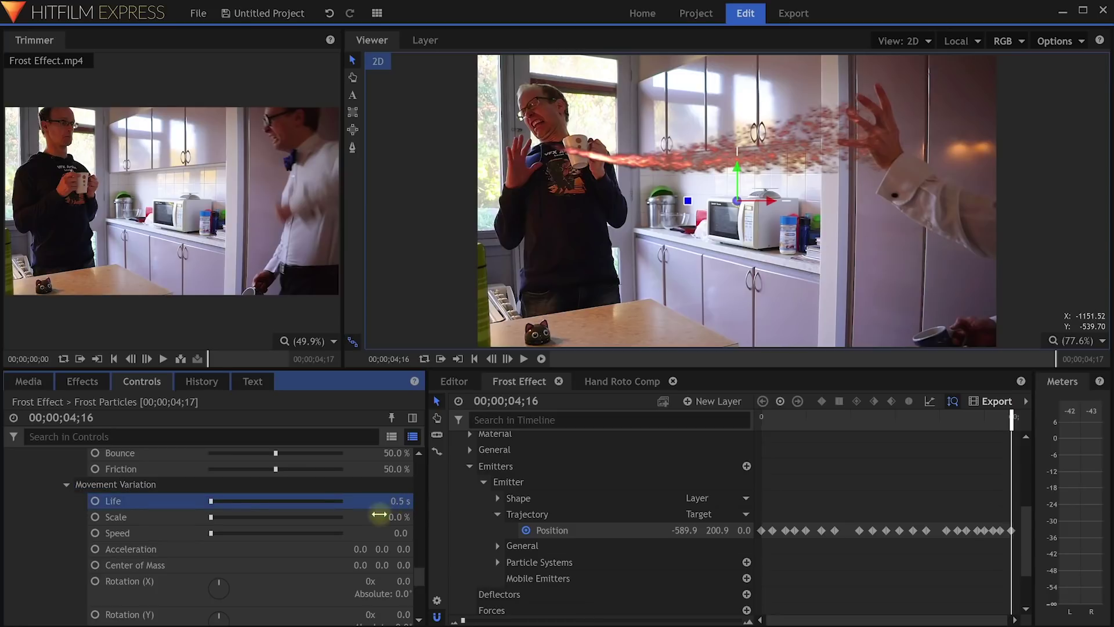
# - Set the particle system's Movement Variation Scale to 40% and Speed to 200, and render a RAM preview of the stream
pyautogui.click(395, 518)
pyautogui.write('40')
pyautogui.press('Return')
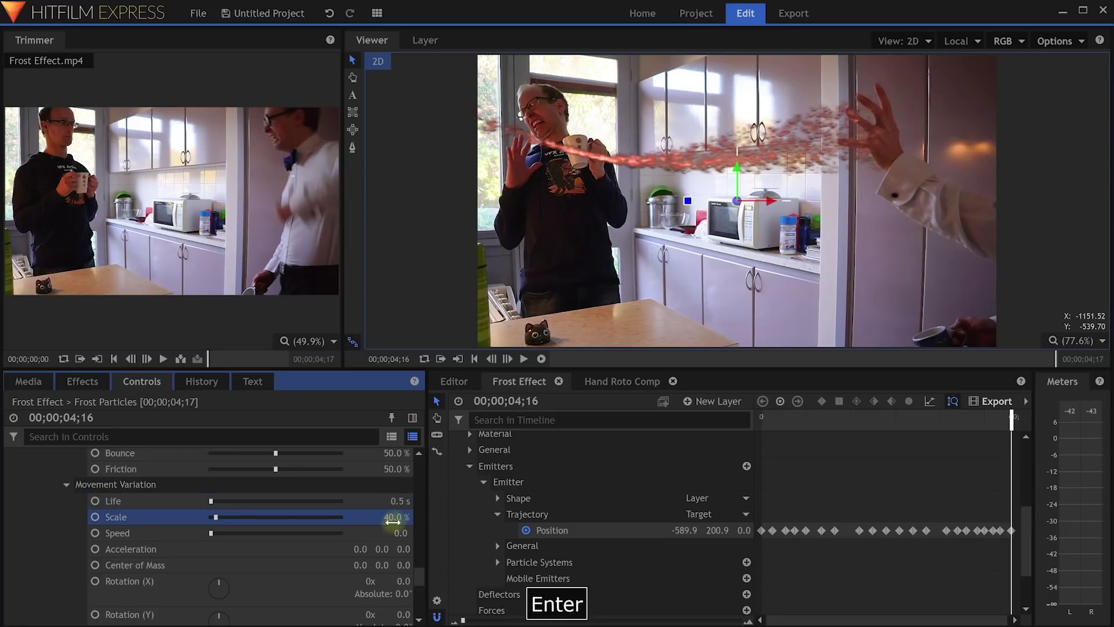
pyautogui.click(397, 533)
pyautogui.write('200')
pyautogui.press('Return')
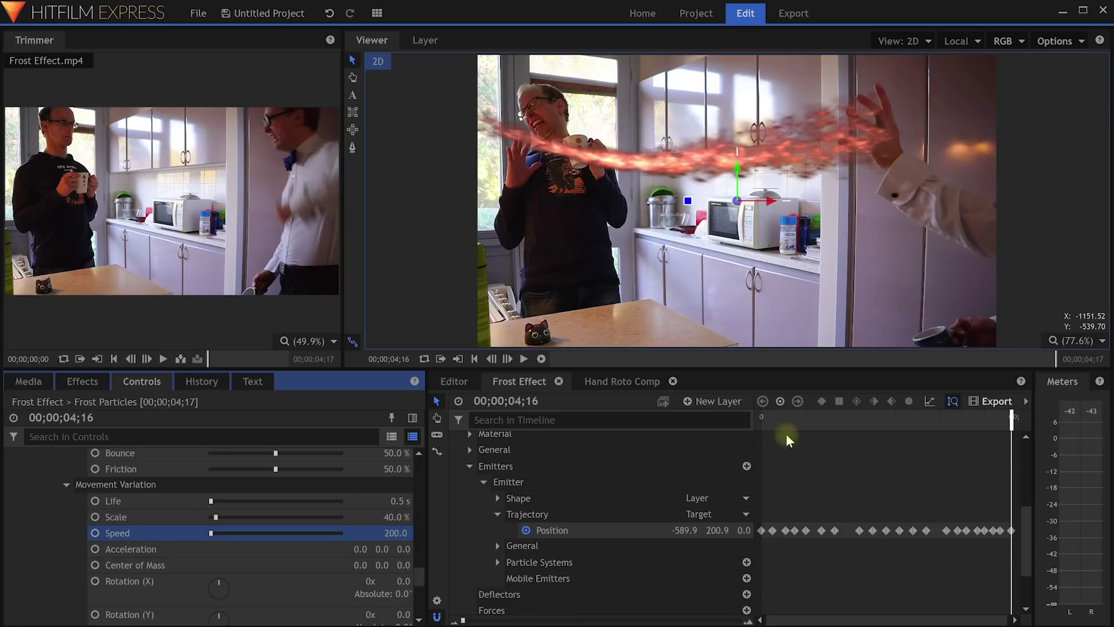
pyautogui.click(778, 420)
pyautogui.click(542, 359)
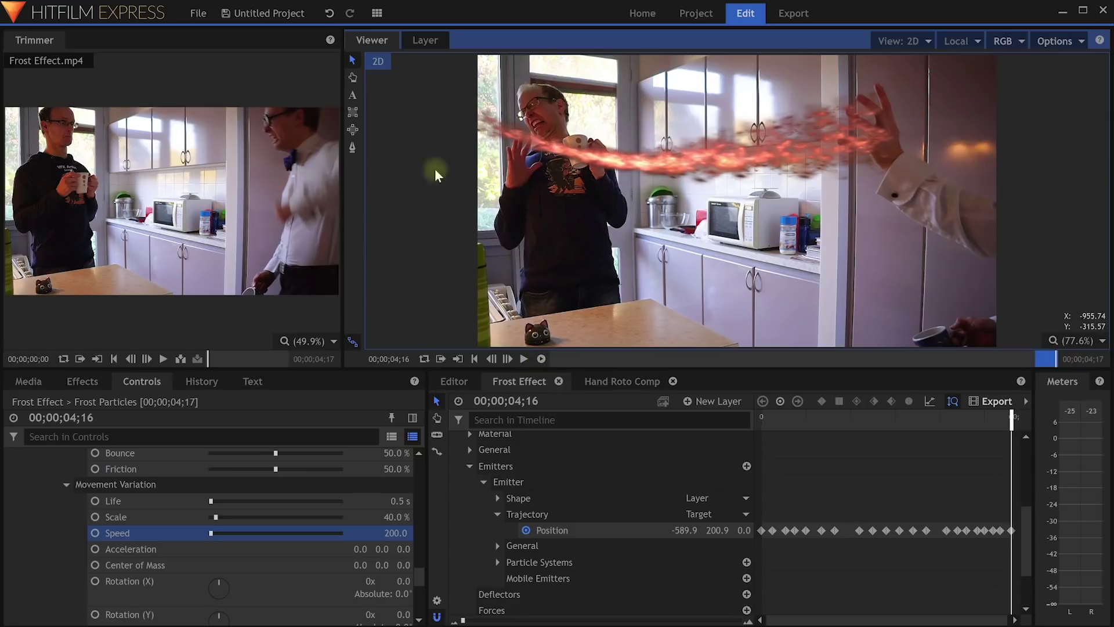
# - Show the Lifetime panel and narrow it to give the viewer more room
pyautogui.click(377, 14)
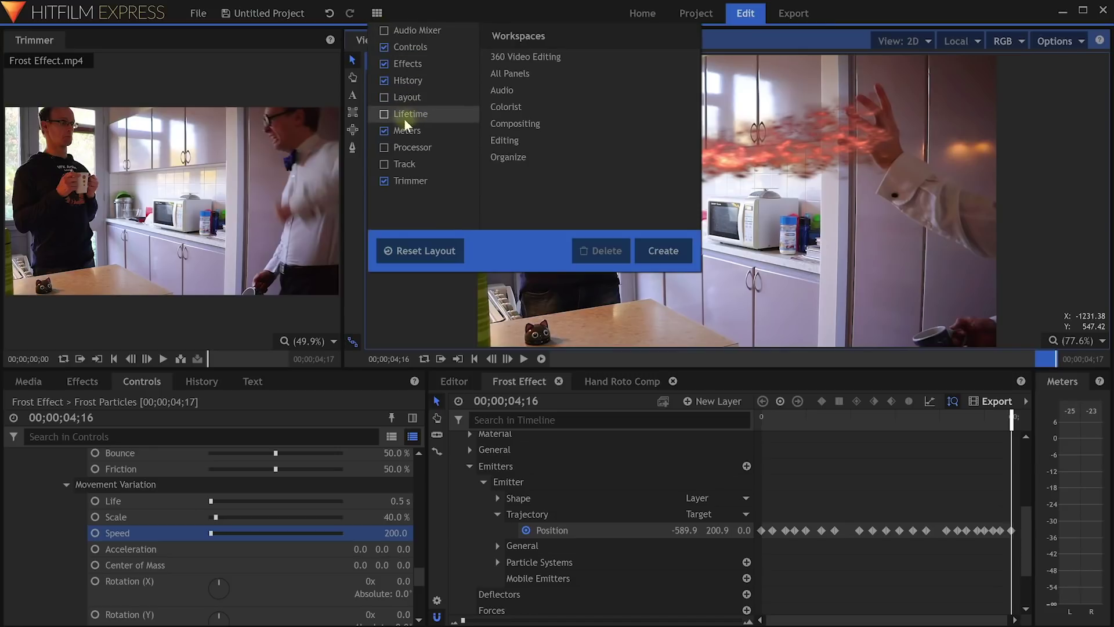
pyautogui.click(383, 115)
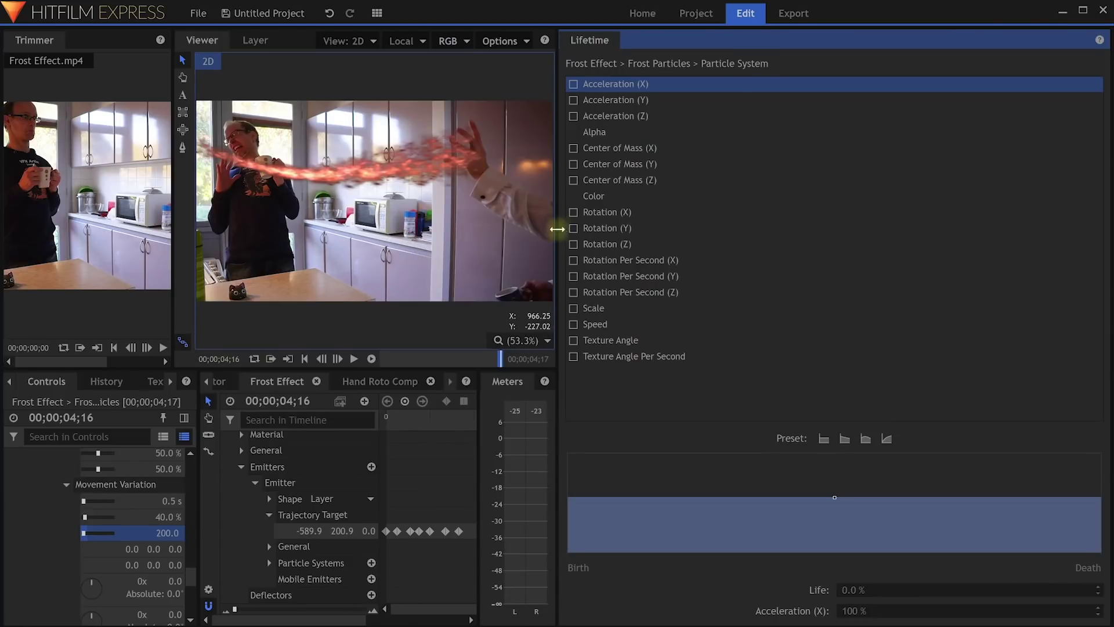
pyautogui.moveTo(556, 223); pyautogui.dragTo(740, 232)
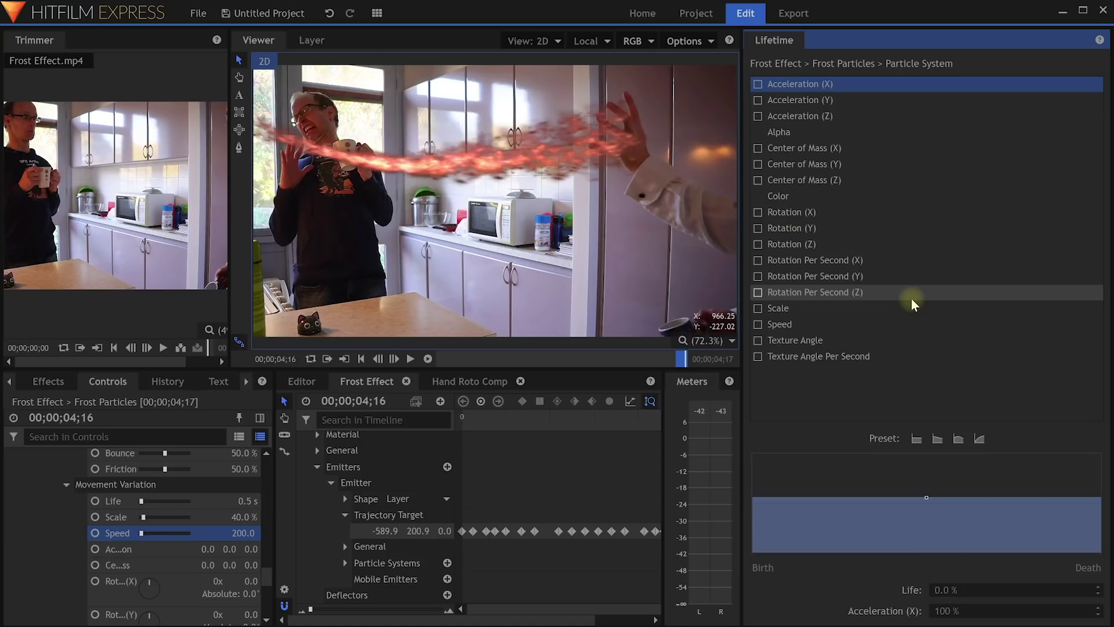
# - Set the particle system's lifetime Color type to Gradient
pyautogui.click(837, 200)
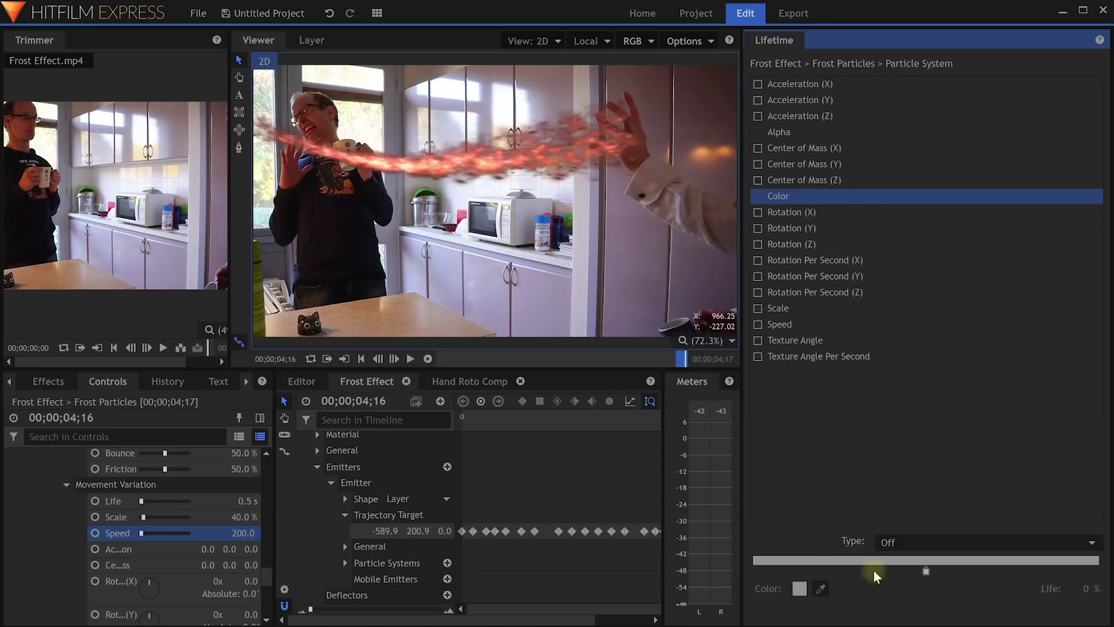
pyautogui.click(944, 542)
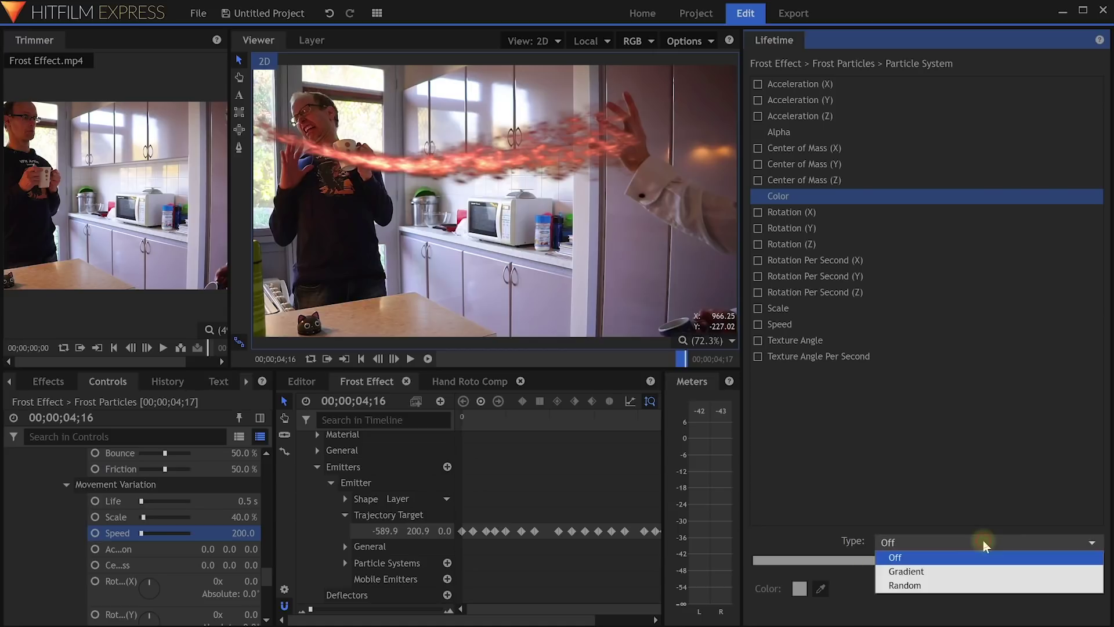
pyautogui.click(948, 572)
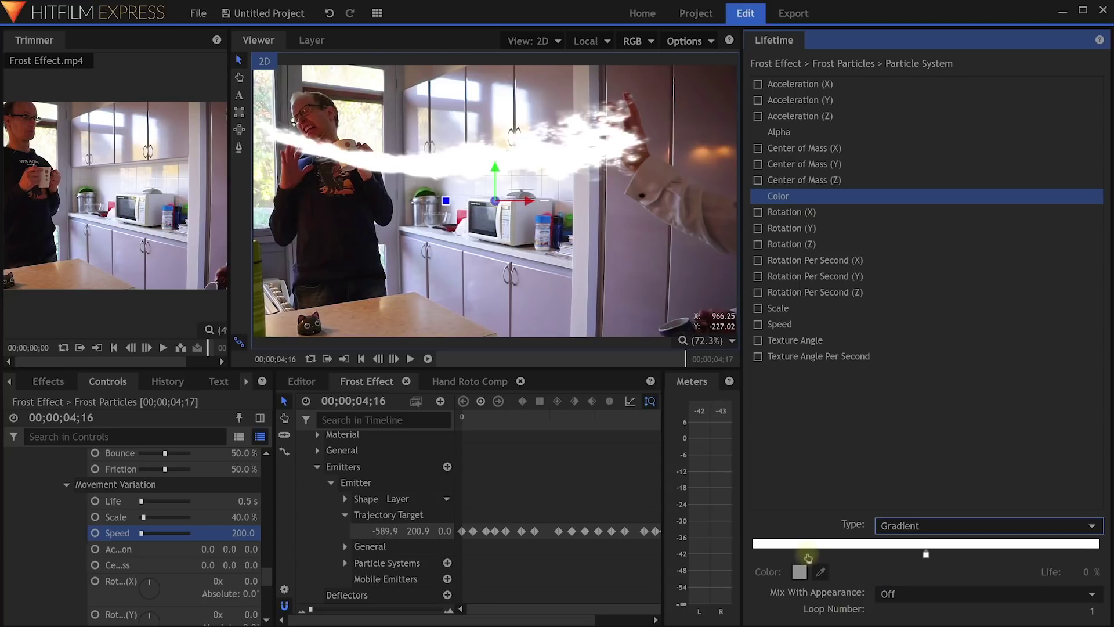
pyautogui.click(826, 554)
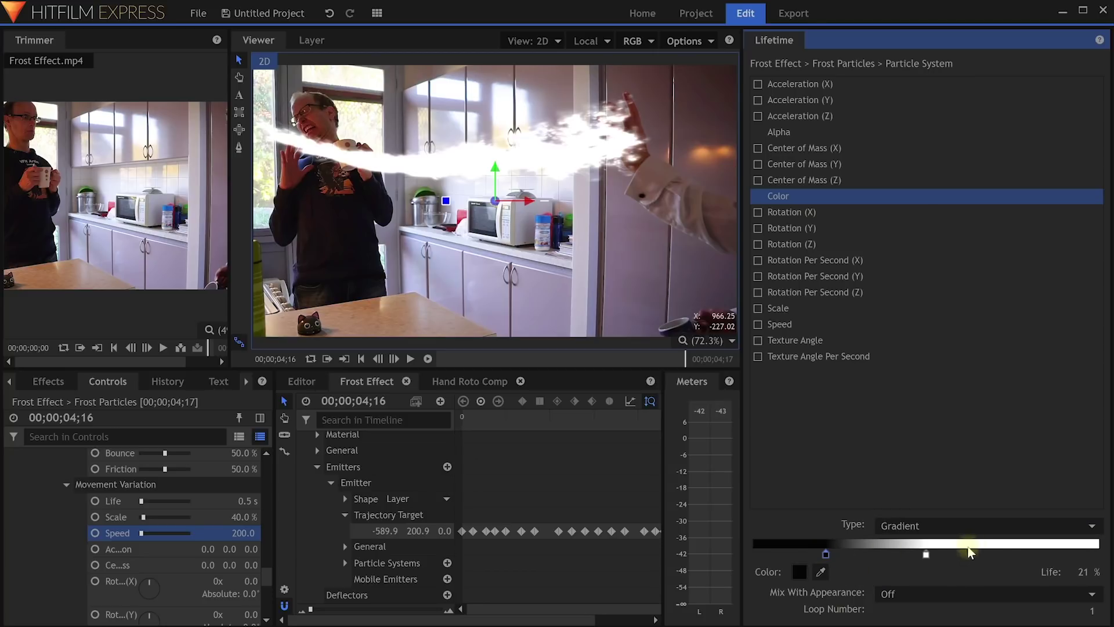
pyautogui.click(998, 554)
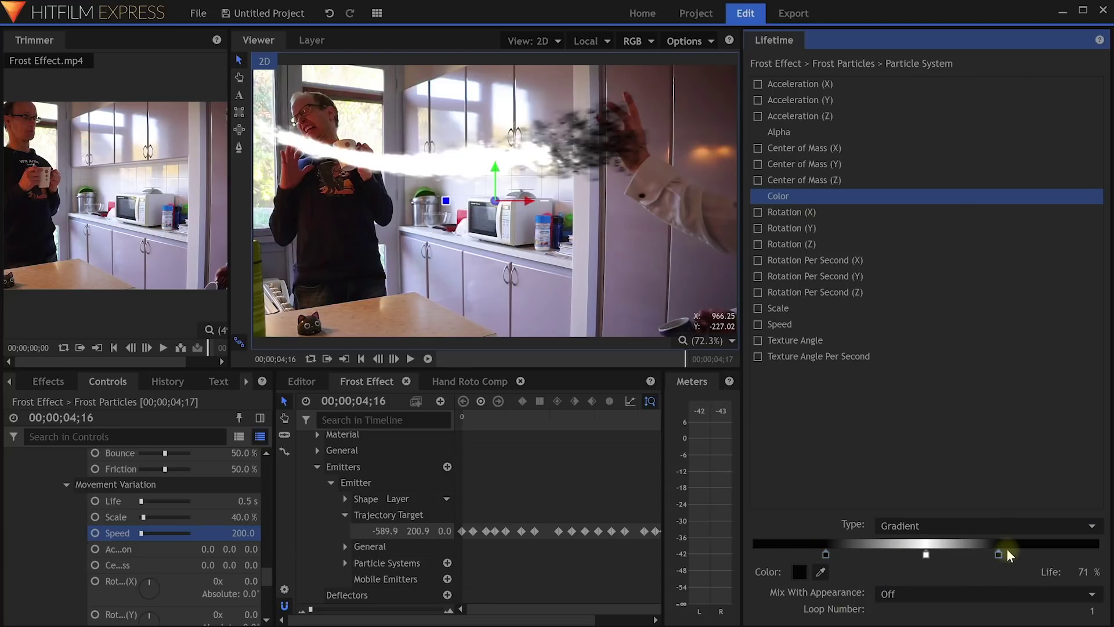
pyautogui.moveTo(998, 554); pyautogui.dragTo(1073, 587)
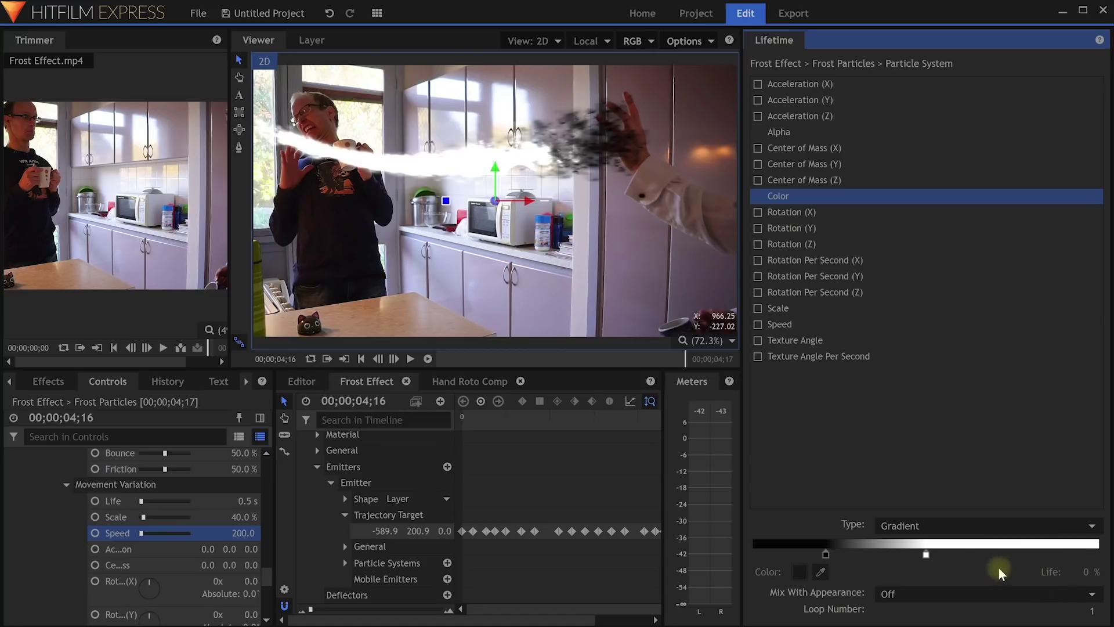
pyautogui.moveTo(825, 554); pyautogui.dragTo(772, 586)
# - Shift the gradient's white stop to the particles' birth and add a light blue stop (#c9eeff) at 31% life
pyautogui.moveTo(926, 554); pyautogui.dragTo(754, 554)
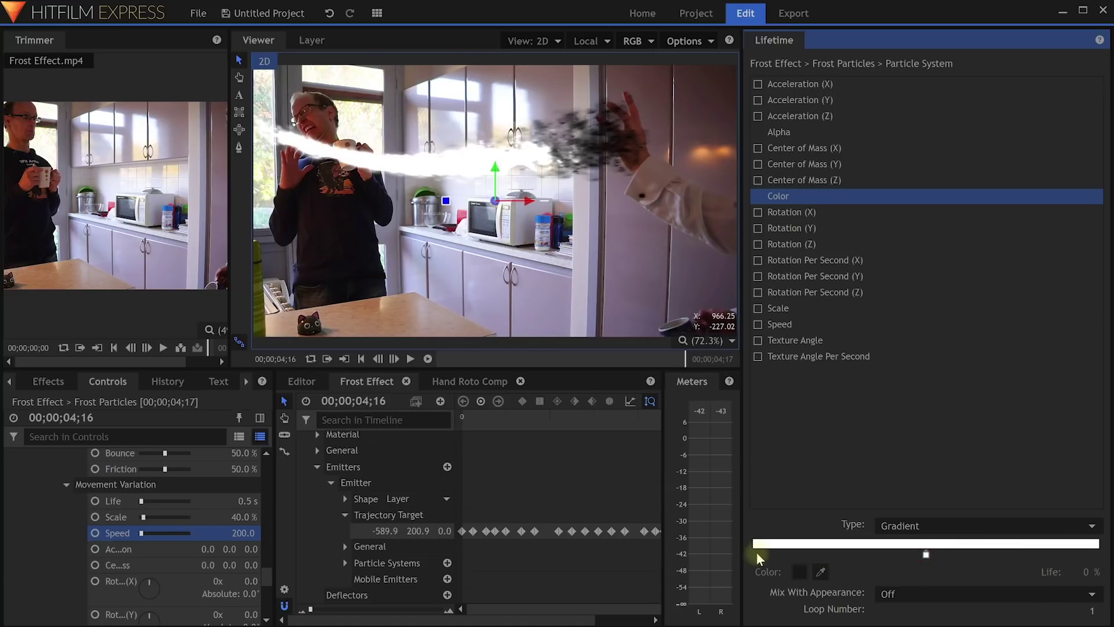
pyautogui.click(860, 554)
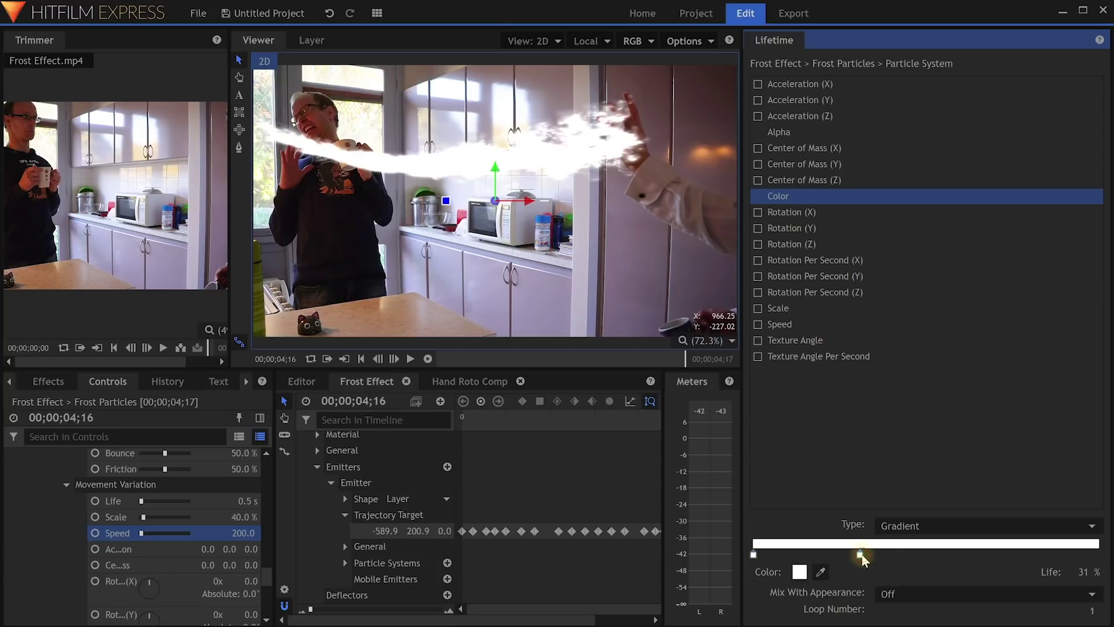
pyautogui.doubleClick(860, 555)
pyautogui.click(619, 280)
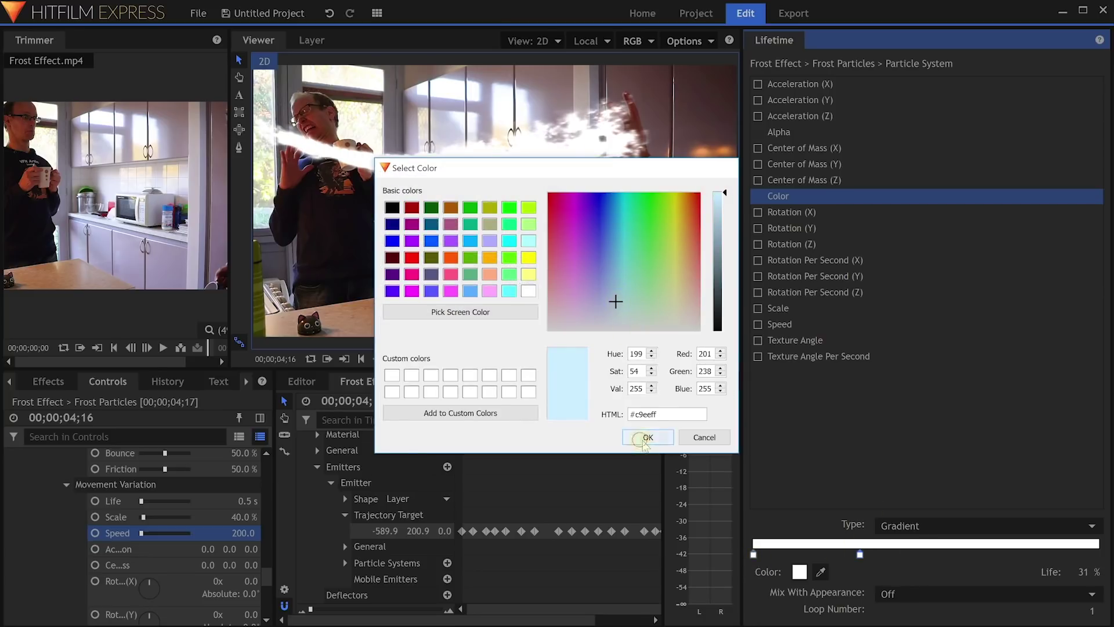
pyautogui.click(647, 437)
# - Add a darker blue stop at 100% life to the lifetime color gradient
pyautogui.click(1092, 554)
pyautogui.moveTo(1093, 556); pyautogui.dragTo(1099, 555)
pyautogui.doubleClick(1099, 554)
pyautogui.click(610, 231)
pyautogui.moveTo(725, 270); pyautogui.dragTo(728, 264)
pyautogui.click(660, 441)
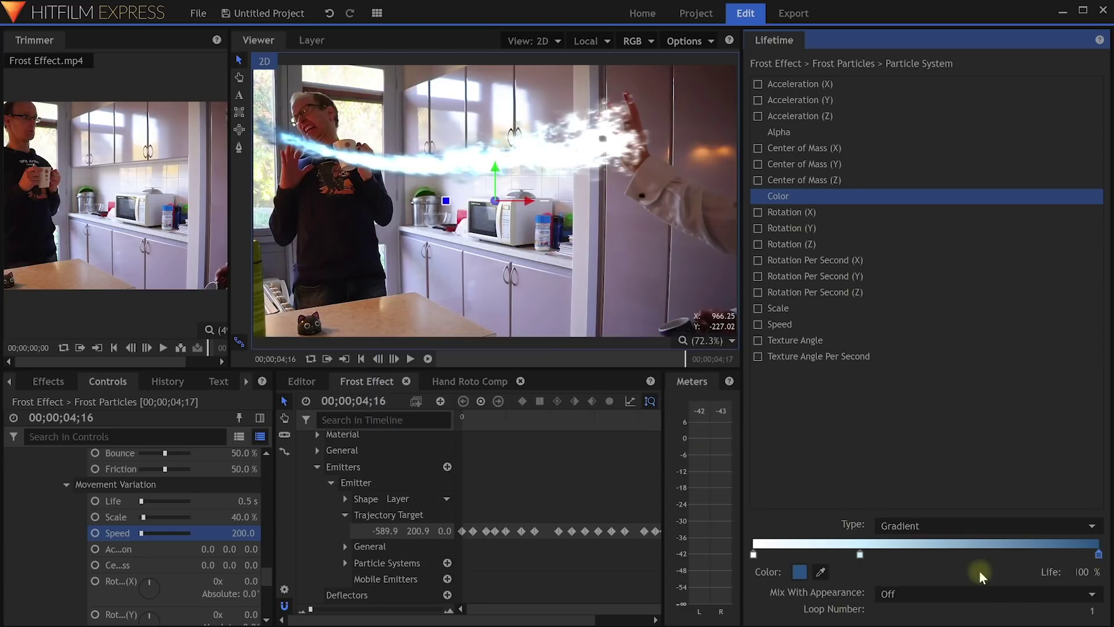
# - Set the color gradient's Mix With Appearance to First Keyframe and shift its white stop to 21% life
pyautogui.click(891, 593)
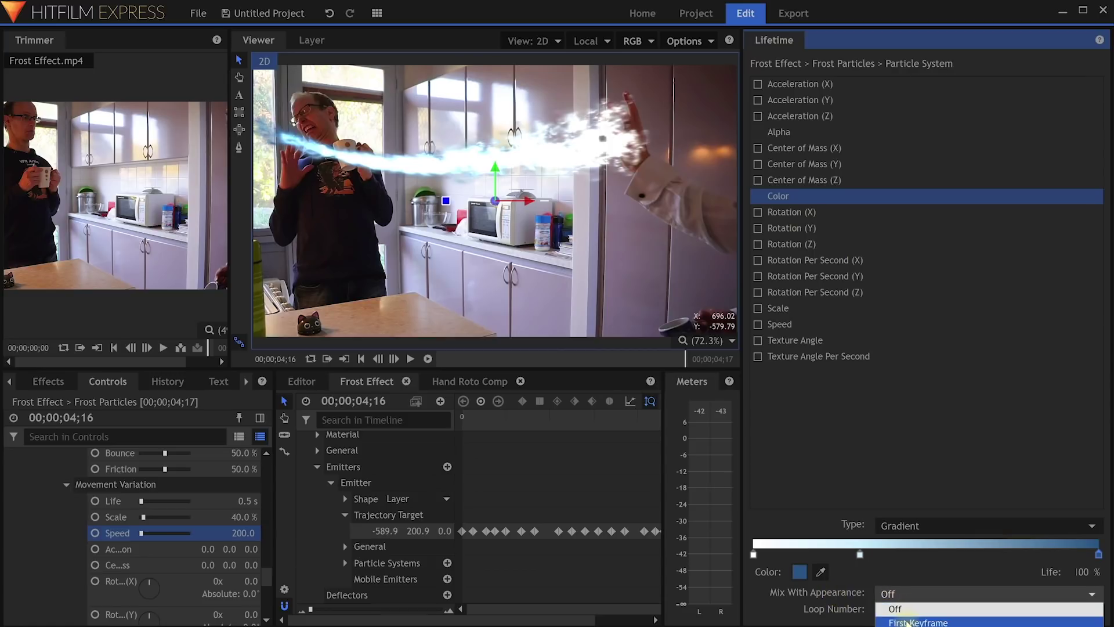
pyautogui.click(906, 623)
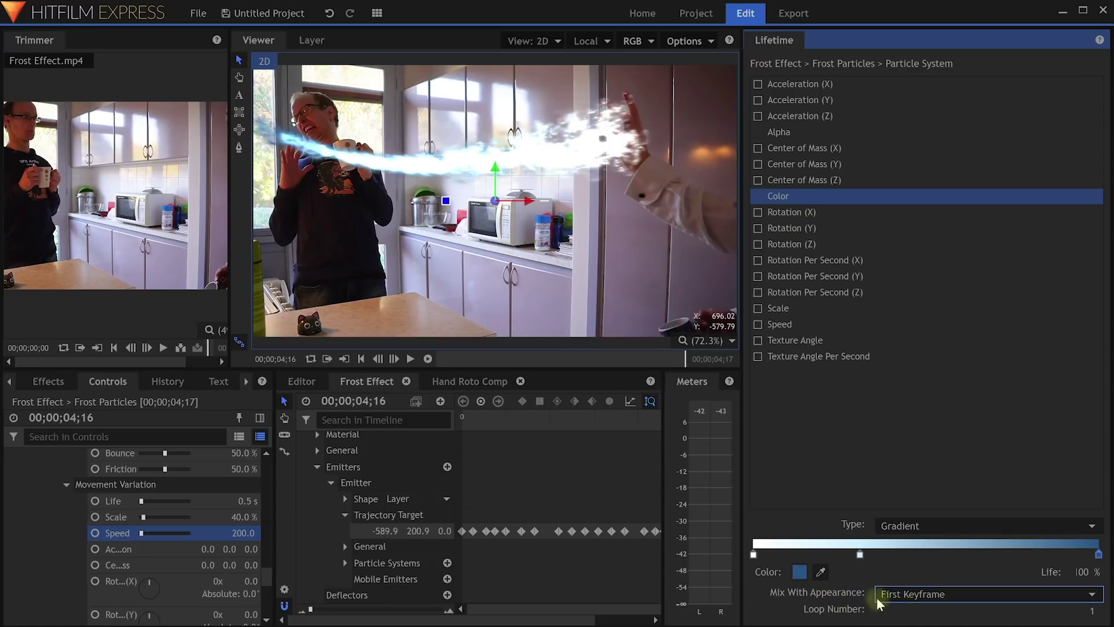
pyautogui.moveTo(754, 555); pyautogui.dragTo(826, 558)
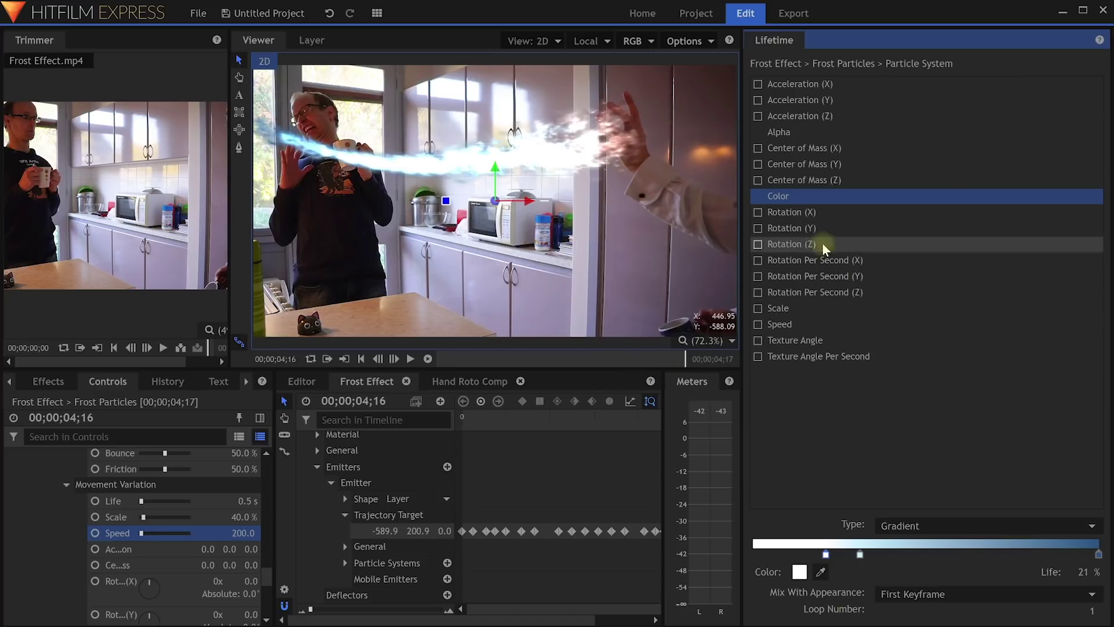
# - Set the lifetime Alpha type to Gradient, with an opaque stop at 1% life and a semi-transparent one at 27%
pyautogui.click(798, 133)
pyautogui.click(922, 541)
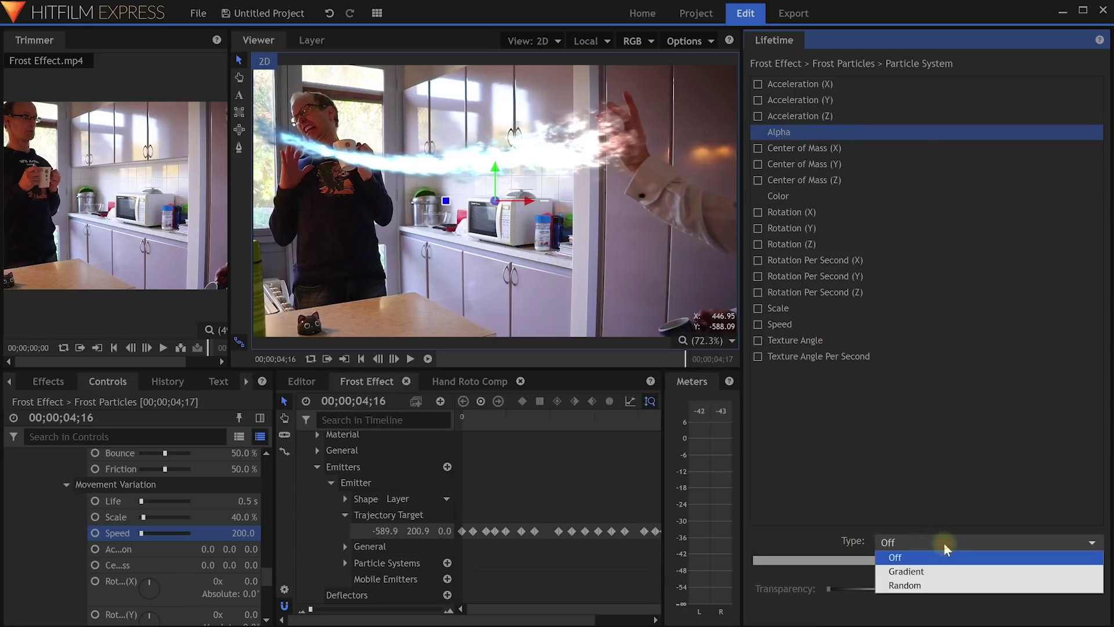
pyautogui.click(937, 570)
pyautogui.moveTo(926, 555); pyautogui.dragTo(756, 563)
pyautogui.click(846, 553)
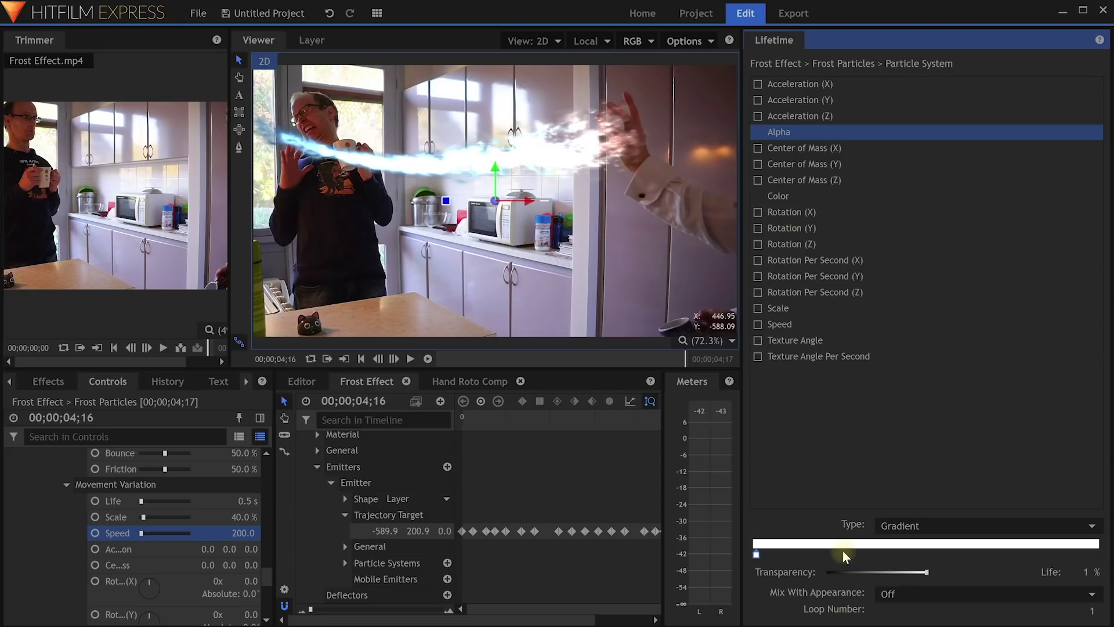
pyautogui.moveTo(927, 572); pyautogui.dragTo(873, 574)
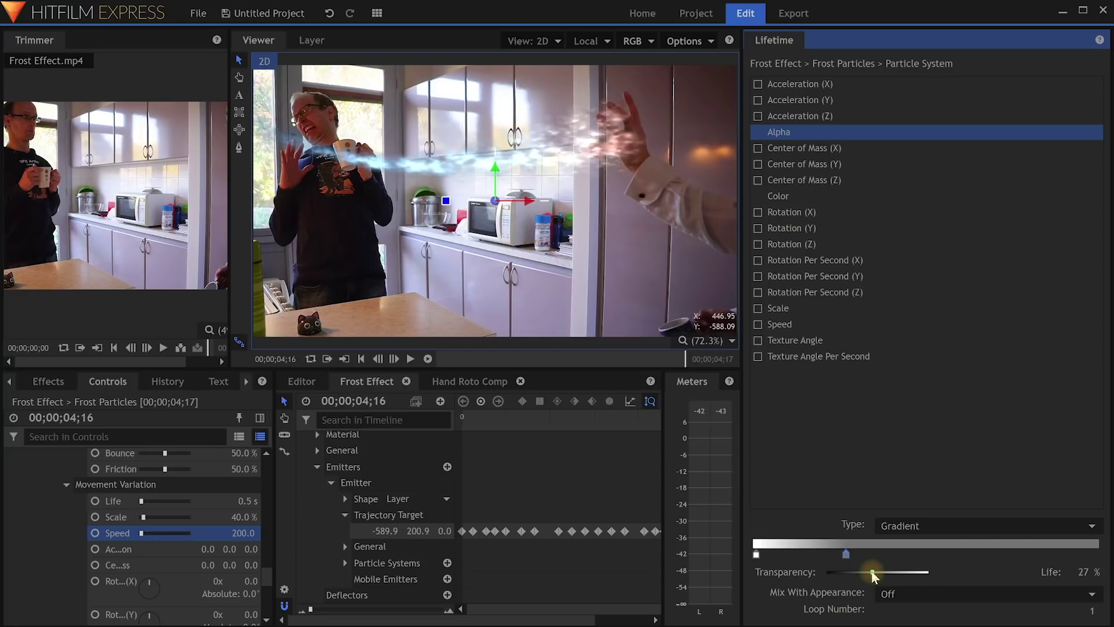
# - Add a semi-transparent alpha stop at 81% life and an almost fully transparent one at 99% life
pyautogui.click(1001, 553)
pyautogui.moveTo(873, 576); pyautogui.dragTo(829, 574)
pyautogui.click(1094, 552)
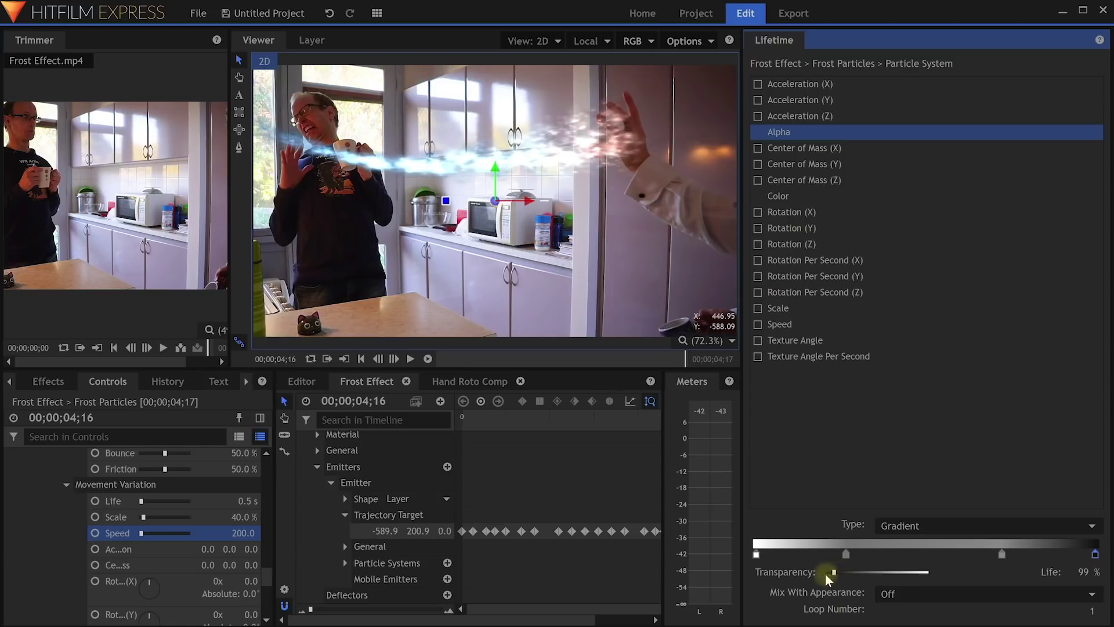
pyautogui.moveTo(1002, 554); pyautogui.dragTo(1033, 555)
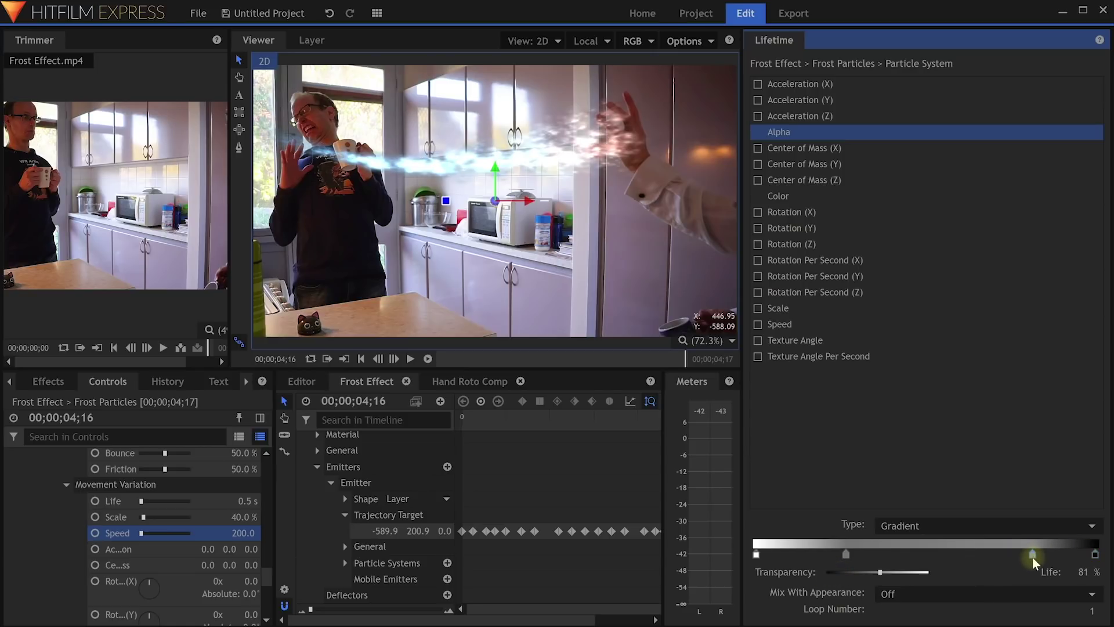
pyautogui.click(848, 555)
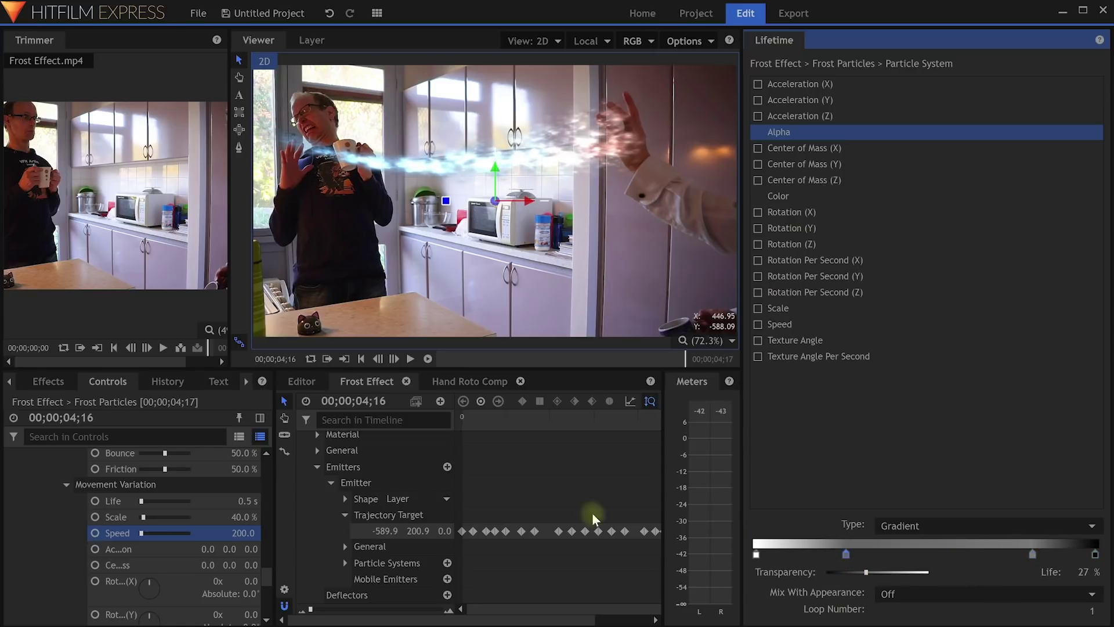
# - Enable motion blur on the Frost Particles layer and render a RAM preview from the start of the timeline
pyautogui.scroll(4, 383, 531)
pyautogui.click(352, 551)
pyautogui.press('Home')
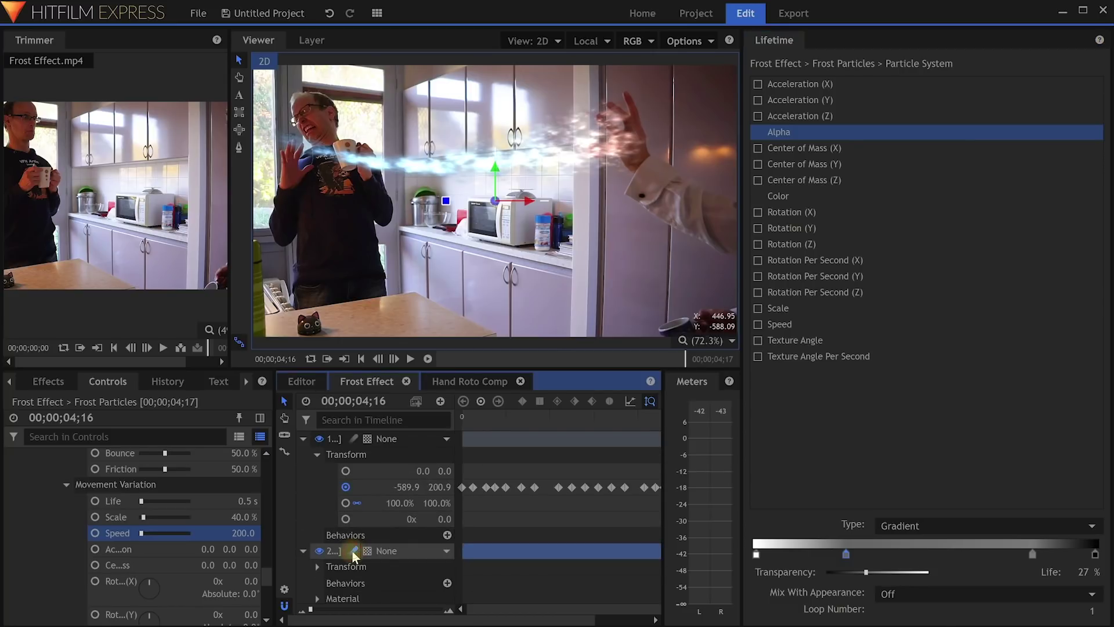
pyautogui.click(427, 360)
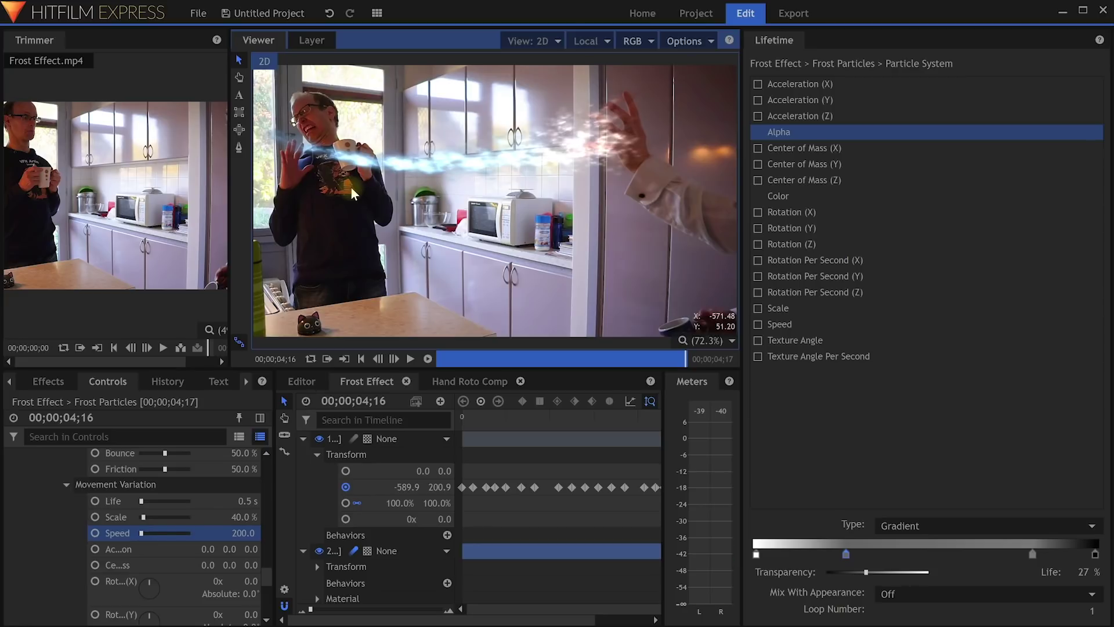
# - Hide the Lifetime panel and bring up the Frost Particles layer's controls
pyautogui.click(377, 13)
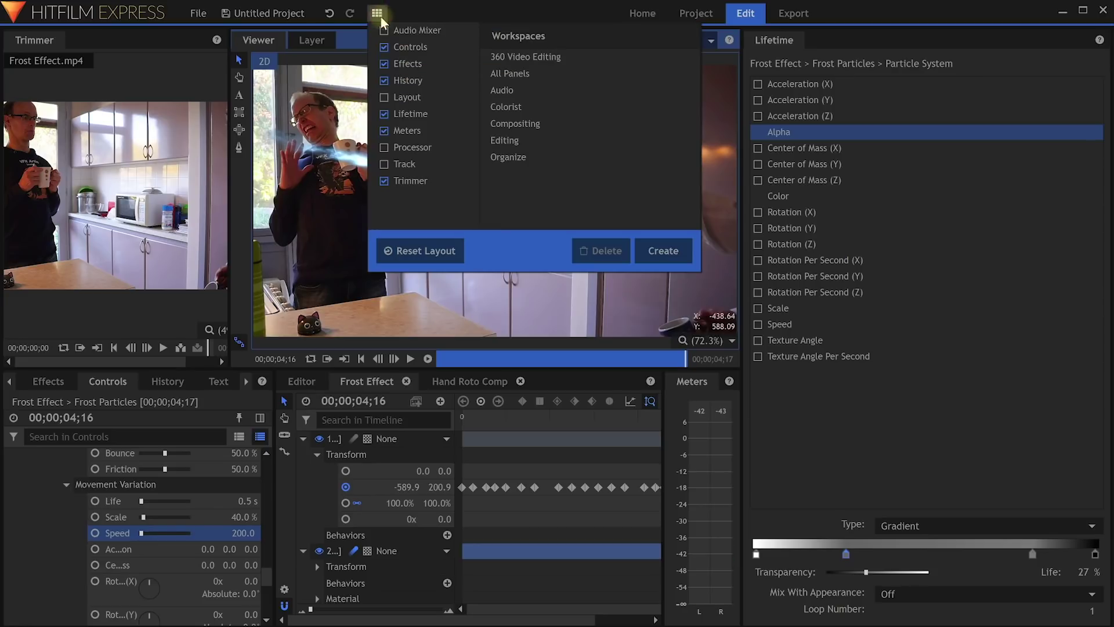
pyautogui.click(401, 112)
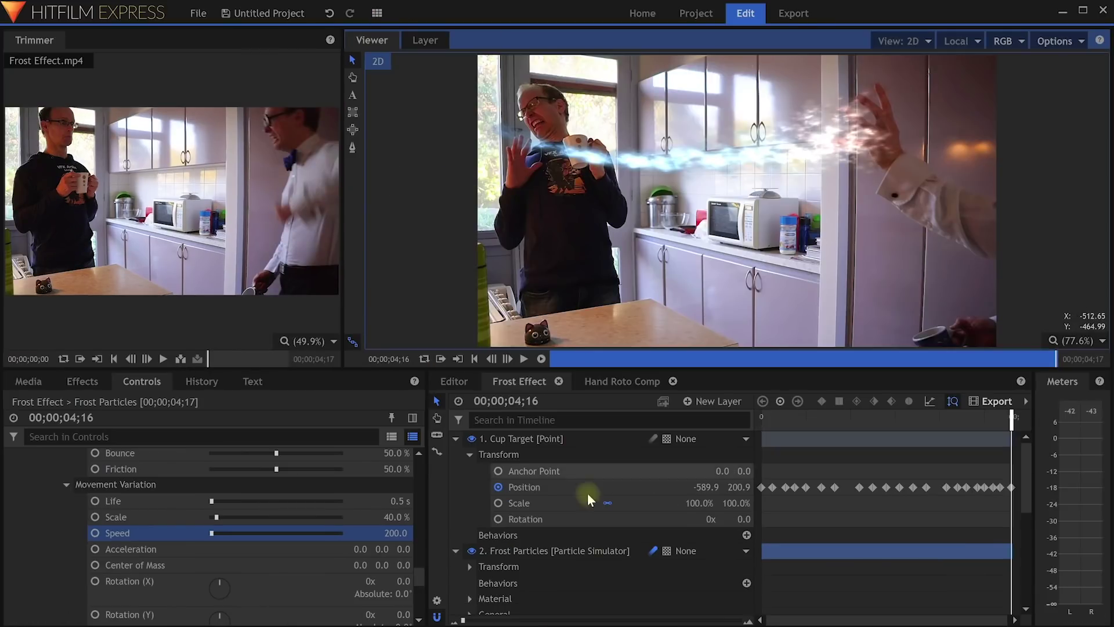
pyautogui.click(533, 550)
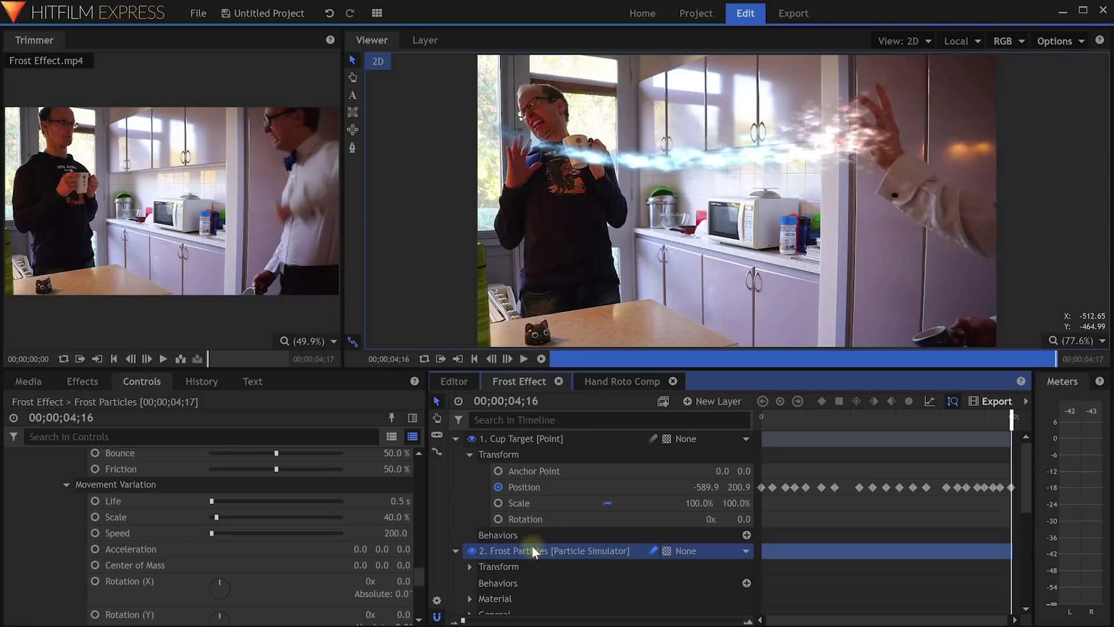
pyautogui.click(142, 379)
# - Add a deflector to the Frost Particles simulator and expand its Shape settings
pyautogui.scroll(-5, 88, 518)
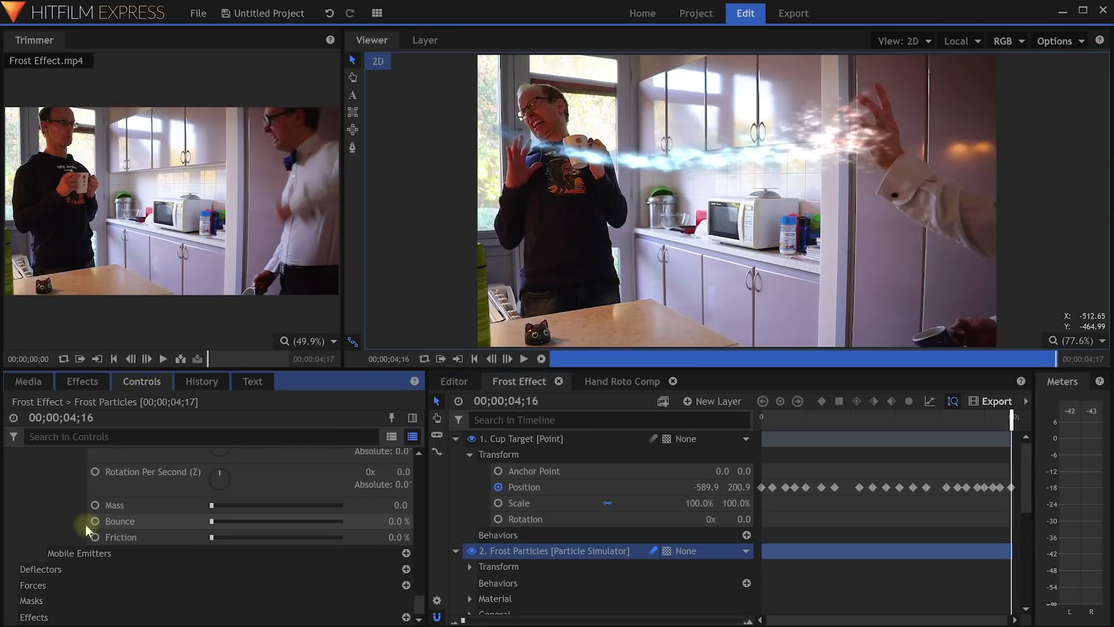
pyautogui.click(70, 568)
pyautogui.click(71, 582)
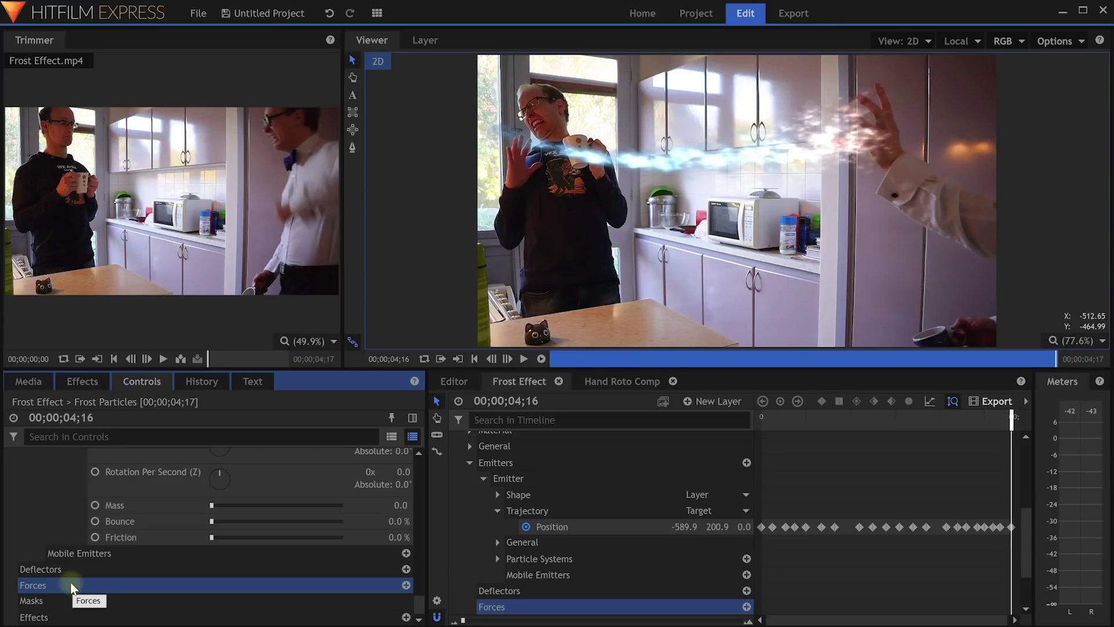
pyautogui.click(83, 571)
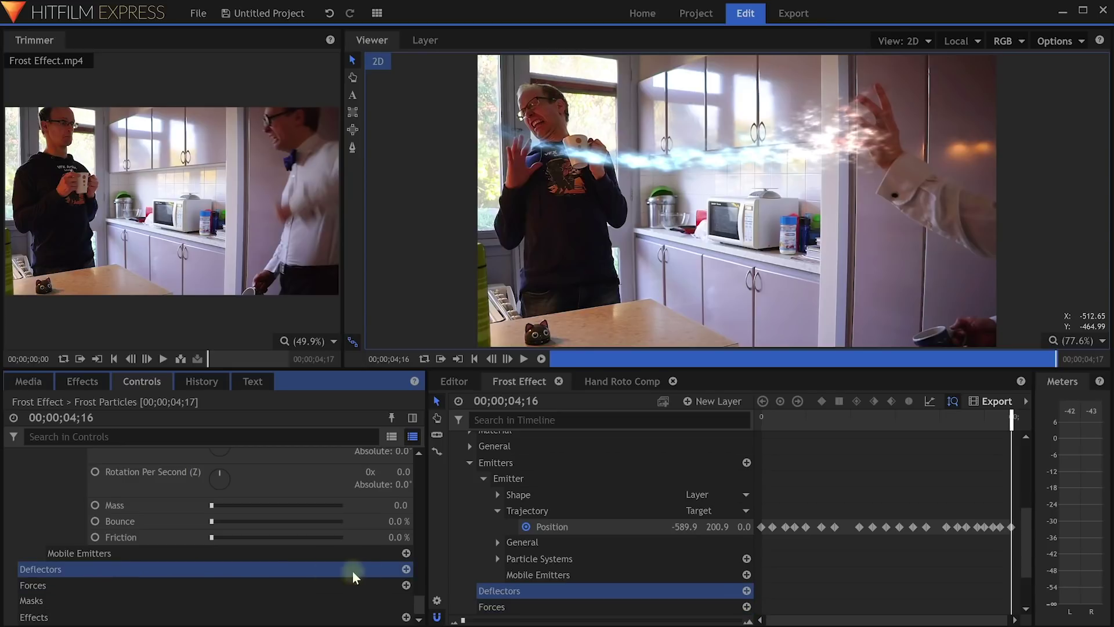
pyautogui.click(406, 569)
pyautogui.click(25, 585)
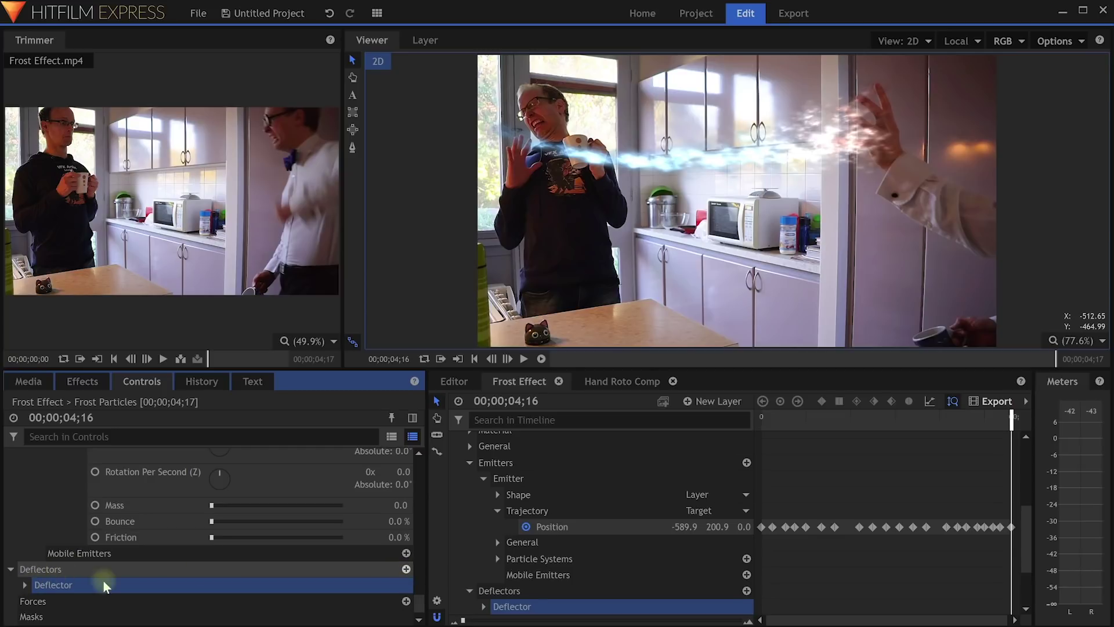
pyautogui.click(94, 572)
pyautogui.click(38, 569)
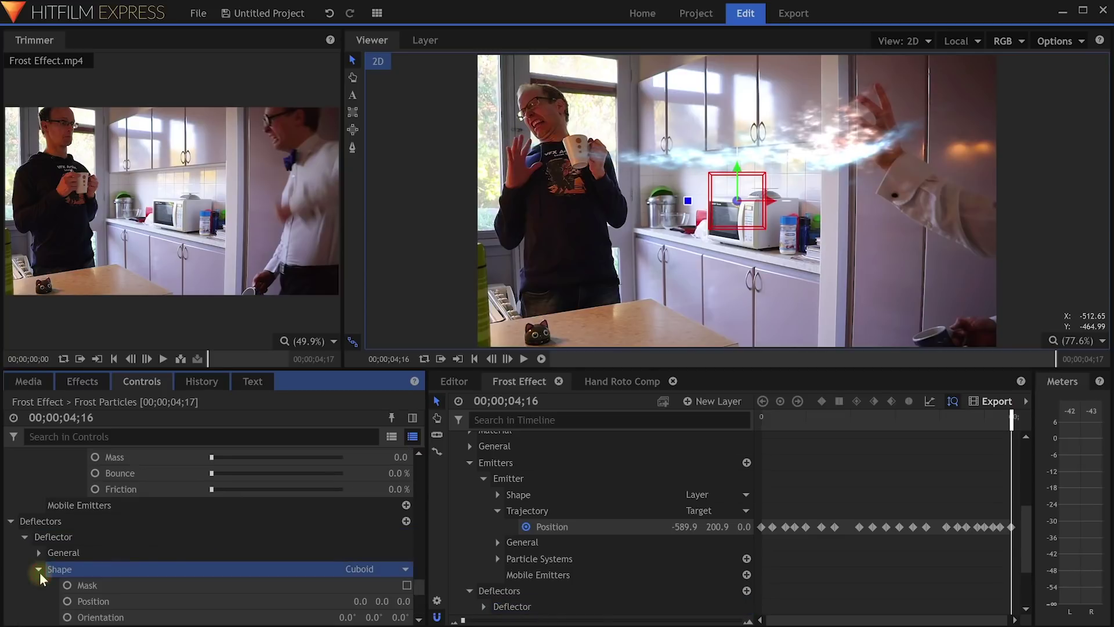
# - Copy the Cup Target point's position keyframes with the playhead at the start of the timeline
pyautogui.scroll(-1, 169, 569)
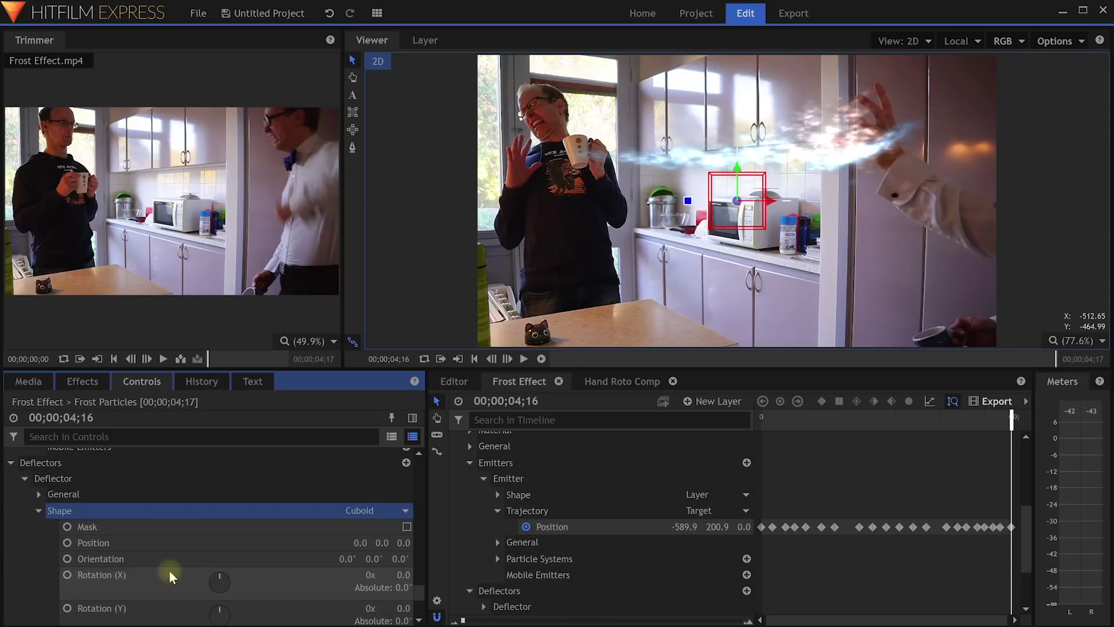
pyautogui.click(140, 543)
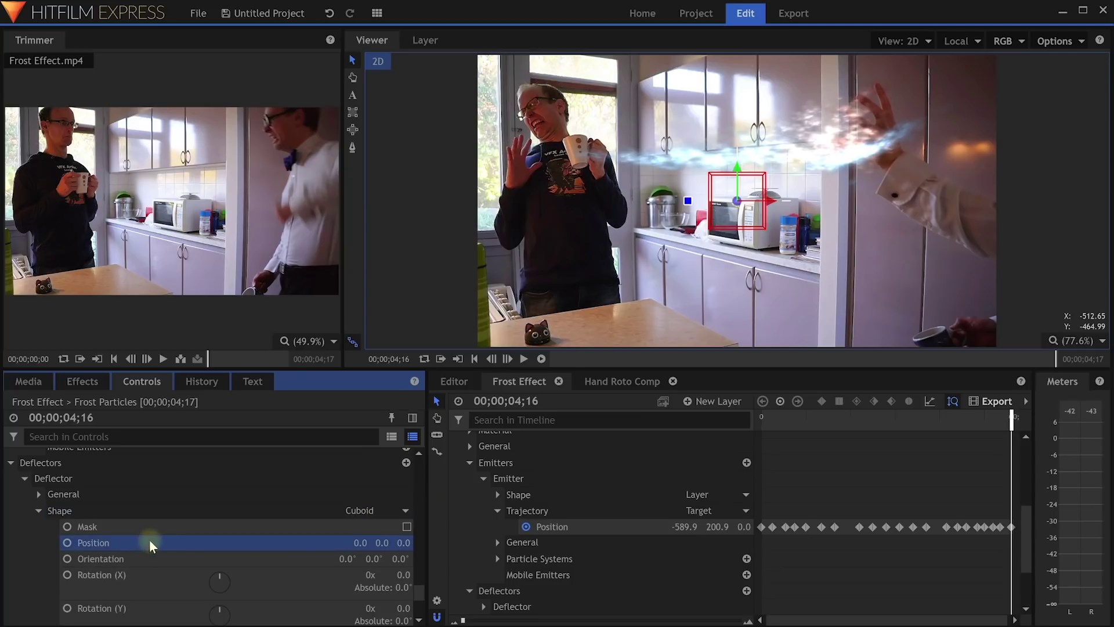
pyautogui.moveTo(1004, 420); pyautogui.dragTo(744, 417)
pyautogui.scroll(5, 590, 507)
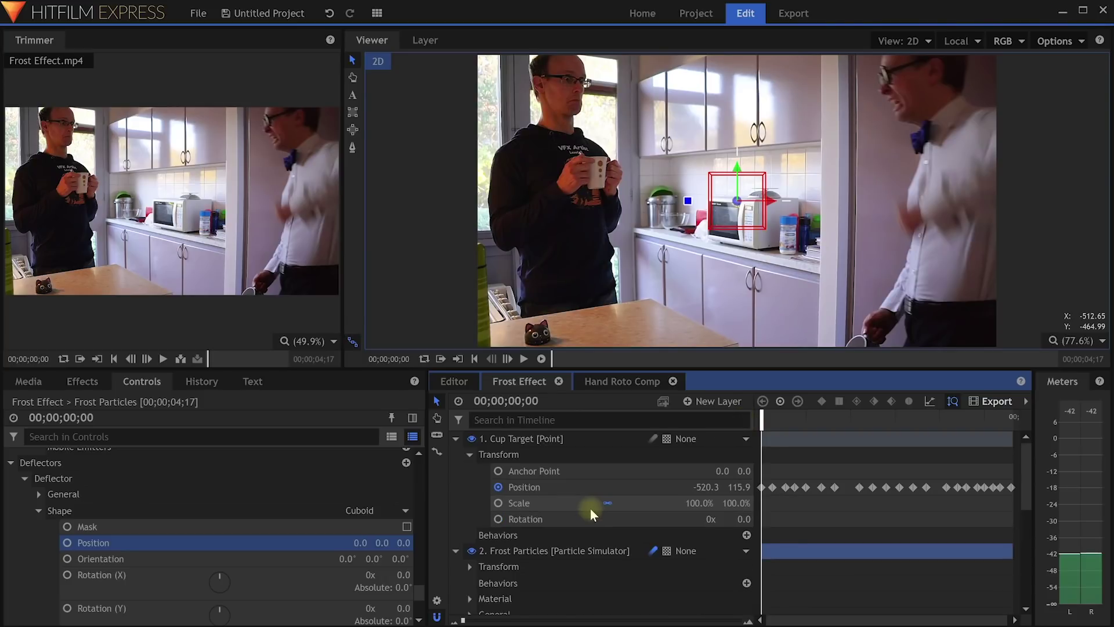
pyautogui.click(526, 487)
pyautogui.rightClick(526, 487)
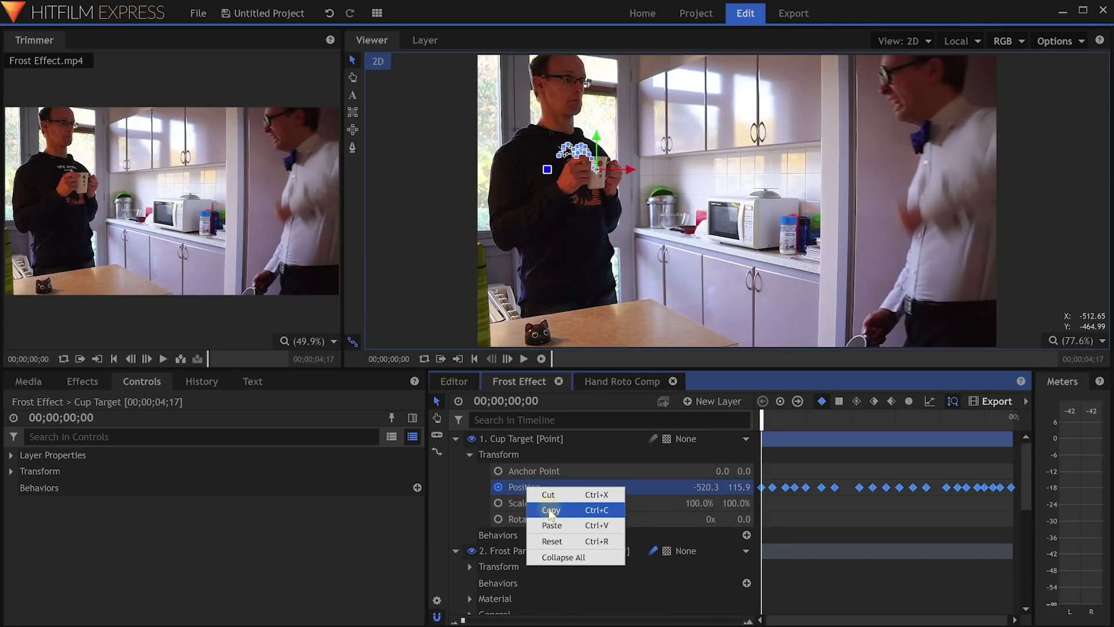
pyautogui.click(549, 507)
# - Paste the copied keyframes onto the Position property of the Frost Particles deflector's shape
pyautogui.scroll(-10, 552, 511)
pyautogui.click(485, 526)
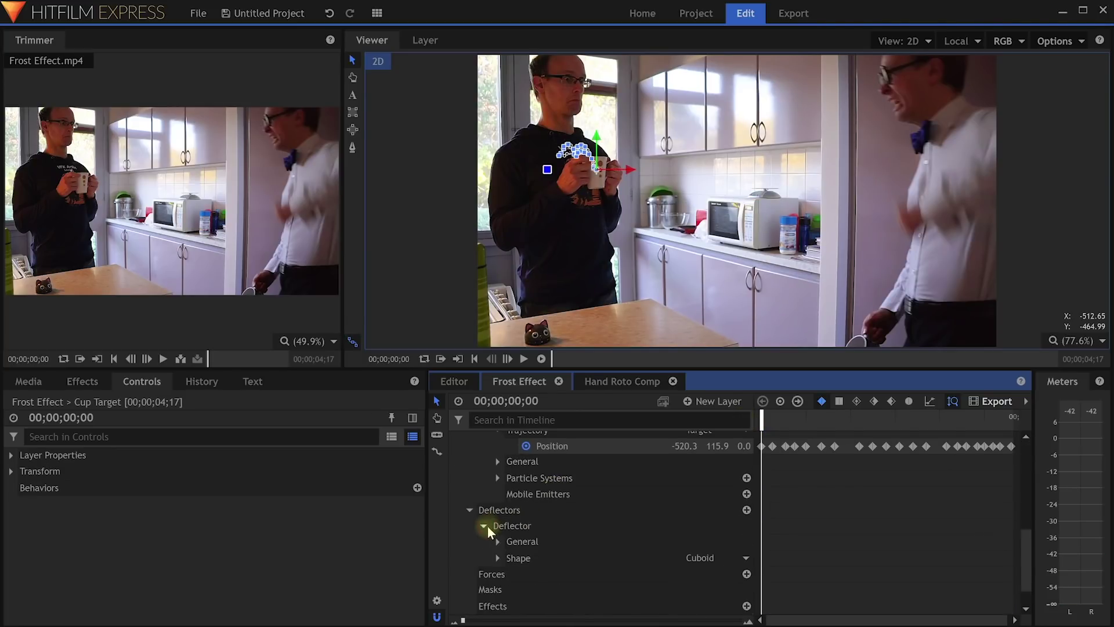
pyautogui.click(496, 555)
pyautogui.scroll(-1, 553, 550)
pyautogui.rightClick(552, 548)
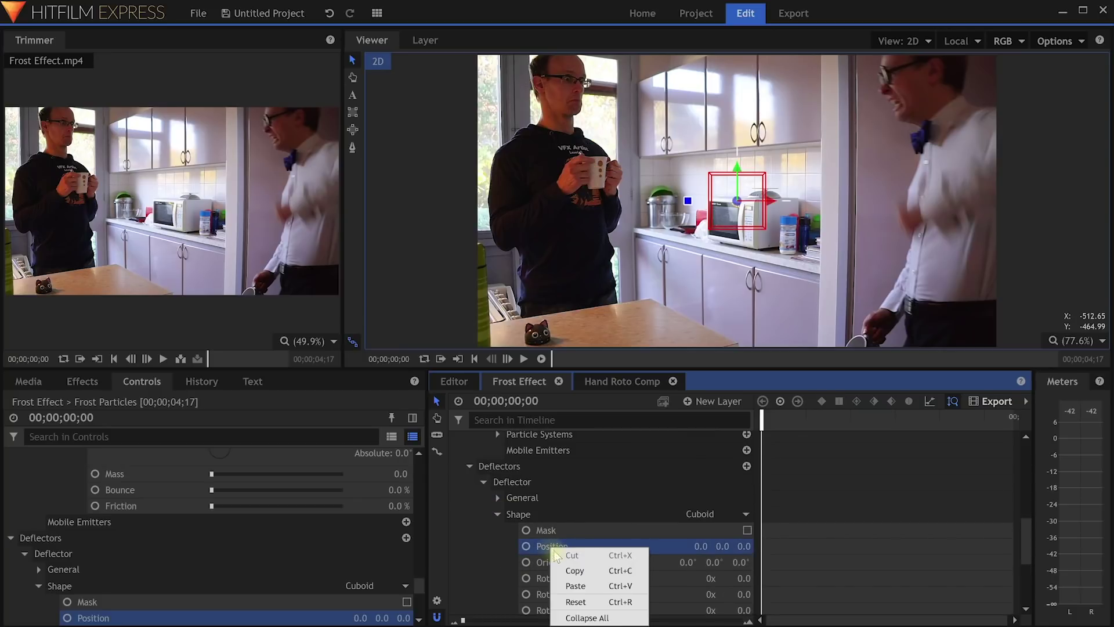
pyautogui.click(576, 585)
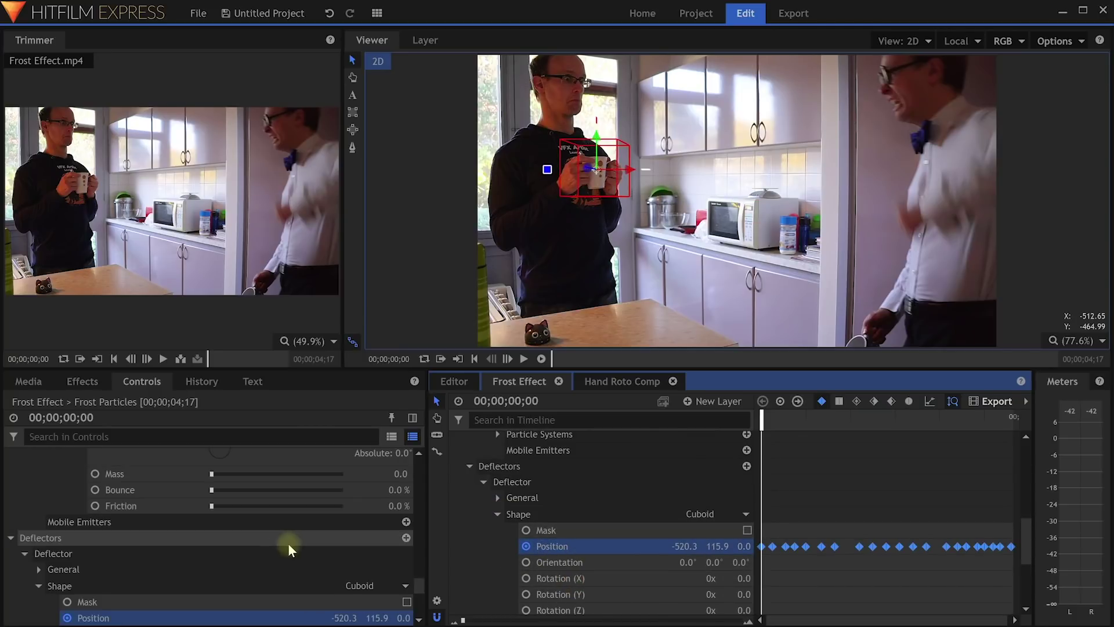
# - Unlink the deflector shape's scale and set it to 20%, 200% and 200%
pyautogui.scroll(-6, 280, 546)
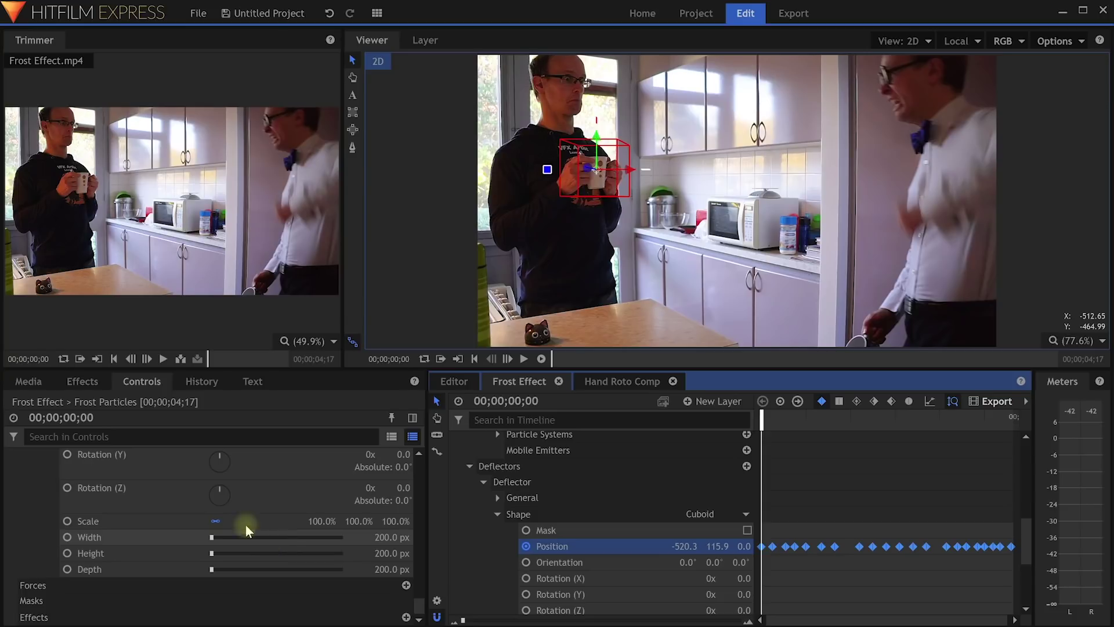
pyautogui.click(306, 519)
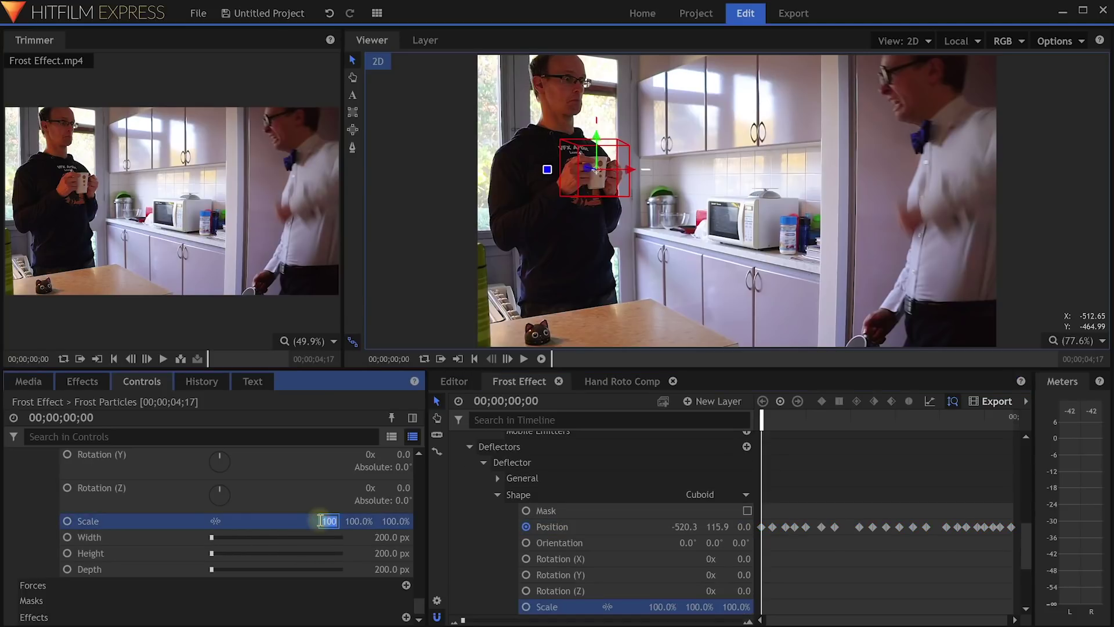
pyautogui.write('20')
pyautogui.press('Tab')
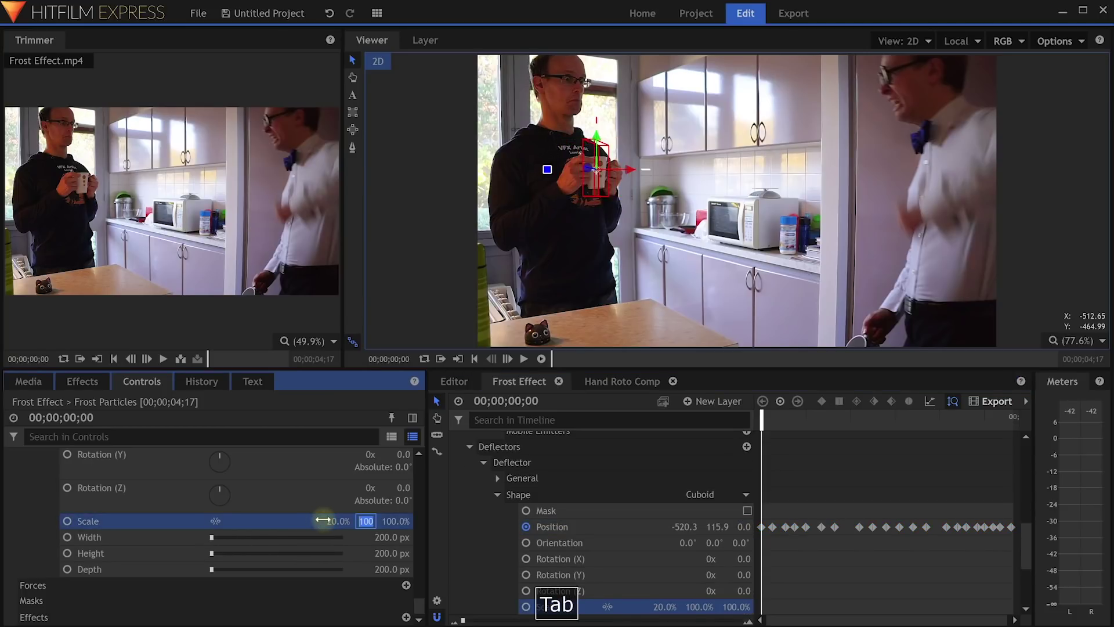
pyautogui.write('200')
pyautogui.press('Tab')
pyautogui.write('200')
pyautogui.press('Tab')
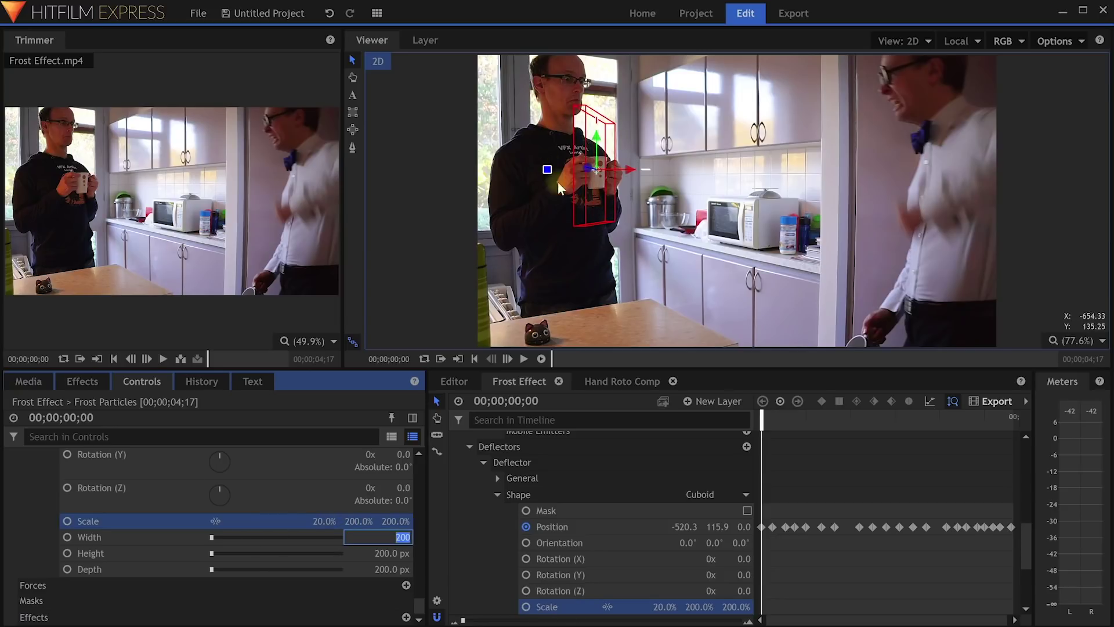
# - Set the deflector's Z rotation to 5° and render a RAM preview, reviewing the impact at 00;00;01;04
pyautogui.click(400, 487)
pyautogui.press('Return')
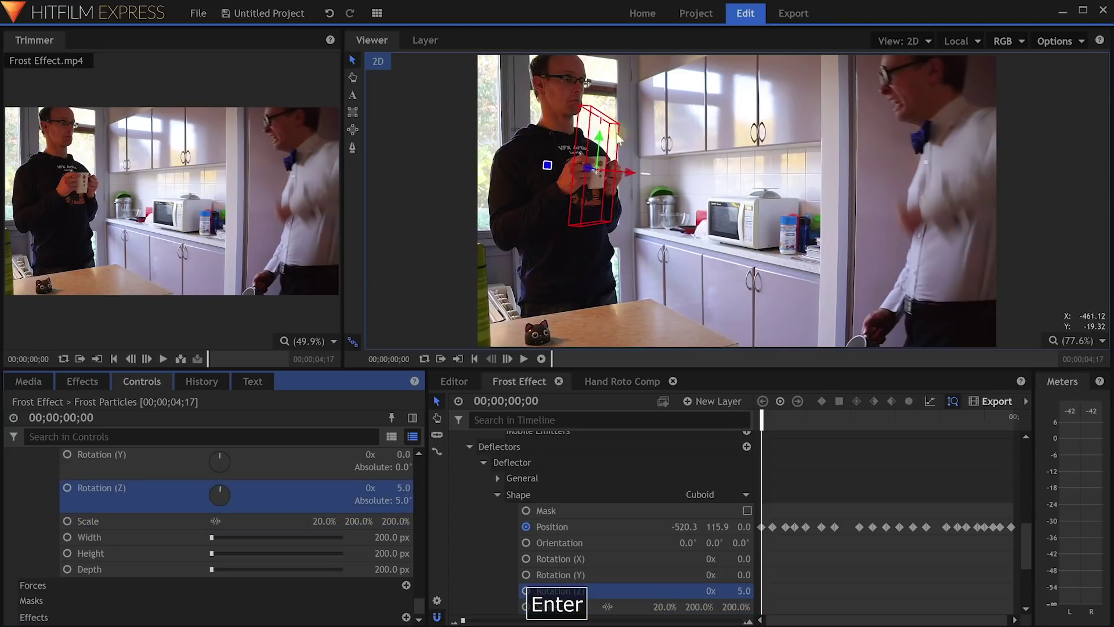
pyautogui.click(541, 359)
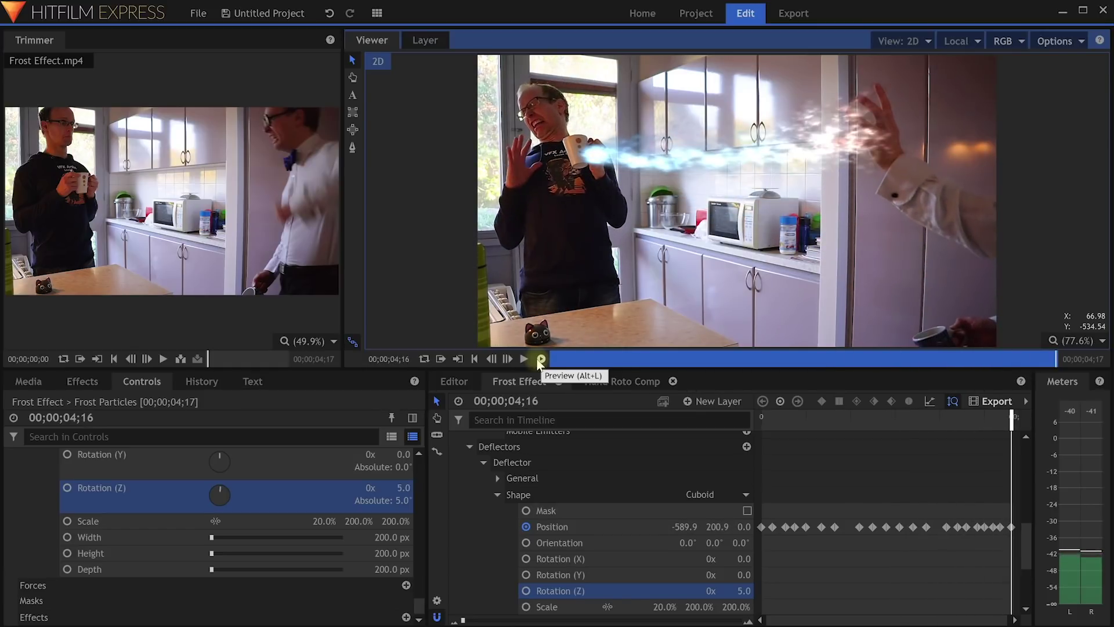
pyautogui.moveTo(717, 354); pyautogui.dragTo(678, 364)
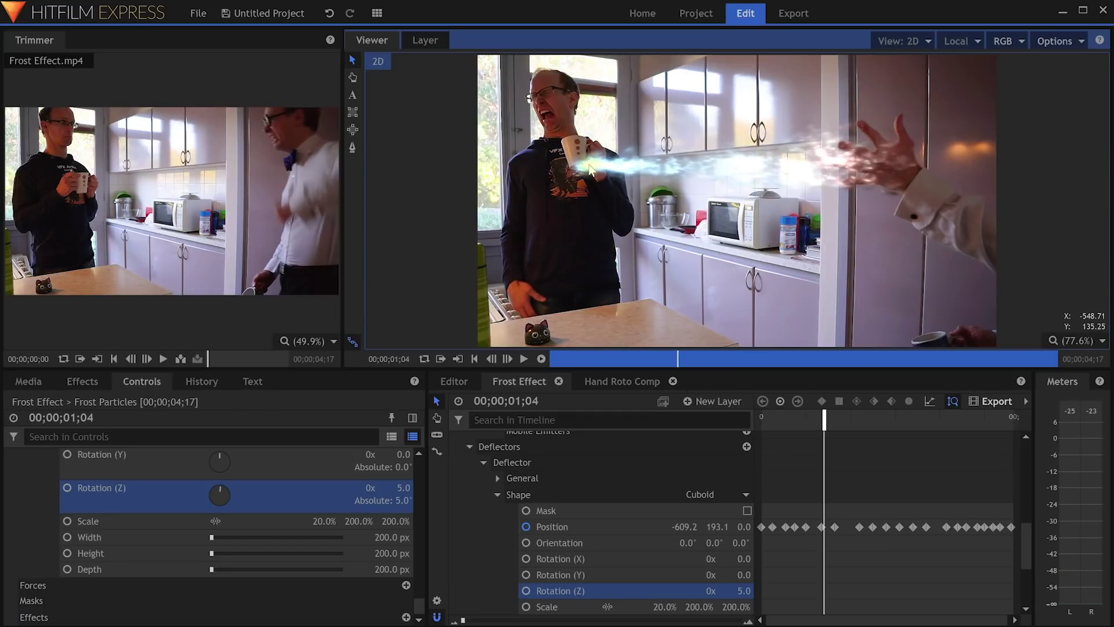
# - Shift all position keyframes of the emitter's target trajectory slightly earlier and check the stream at 00;00;03;00
pyautogui.scroll(2, 586, 540)
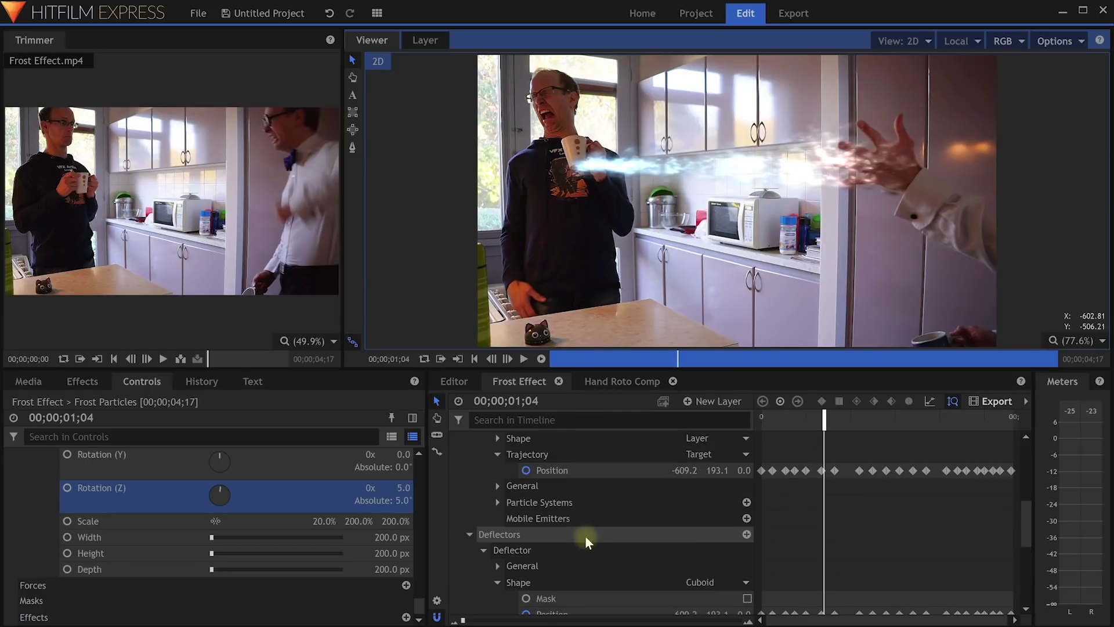
pyautogui.click(543, 455)
pyautogui.click(556, 471)
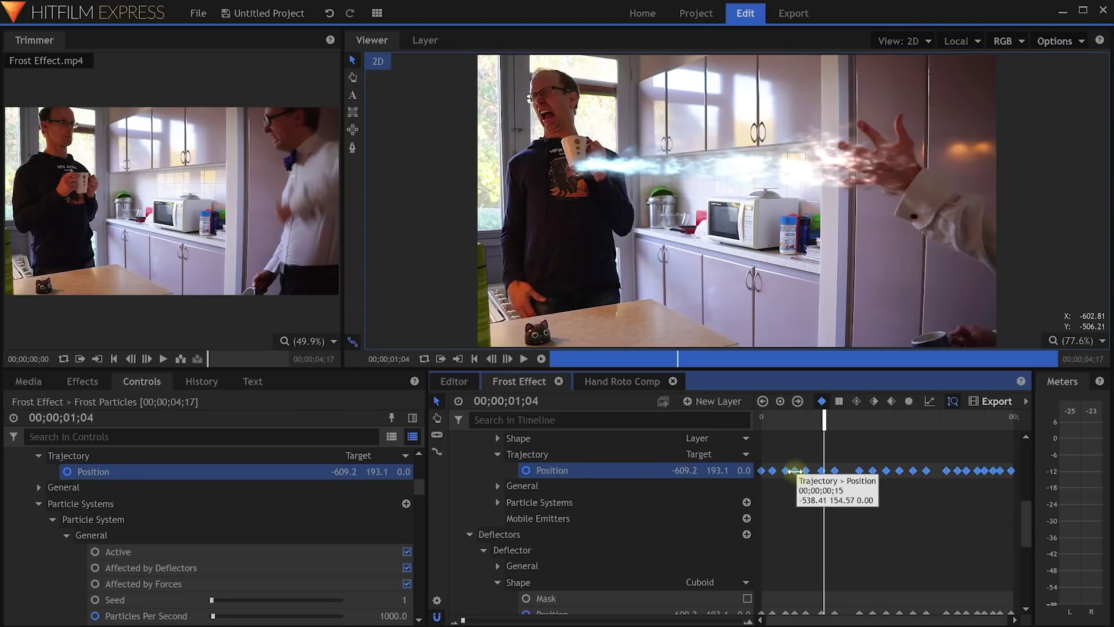
pyautogui.moveTo(792, 471); pyautogui.dragTo(768, 471)
pyautogui.moveTo(823, 425); pyautogui.dragTo(924, 444)
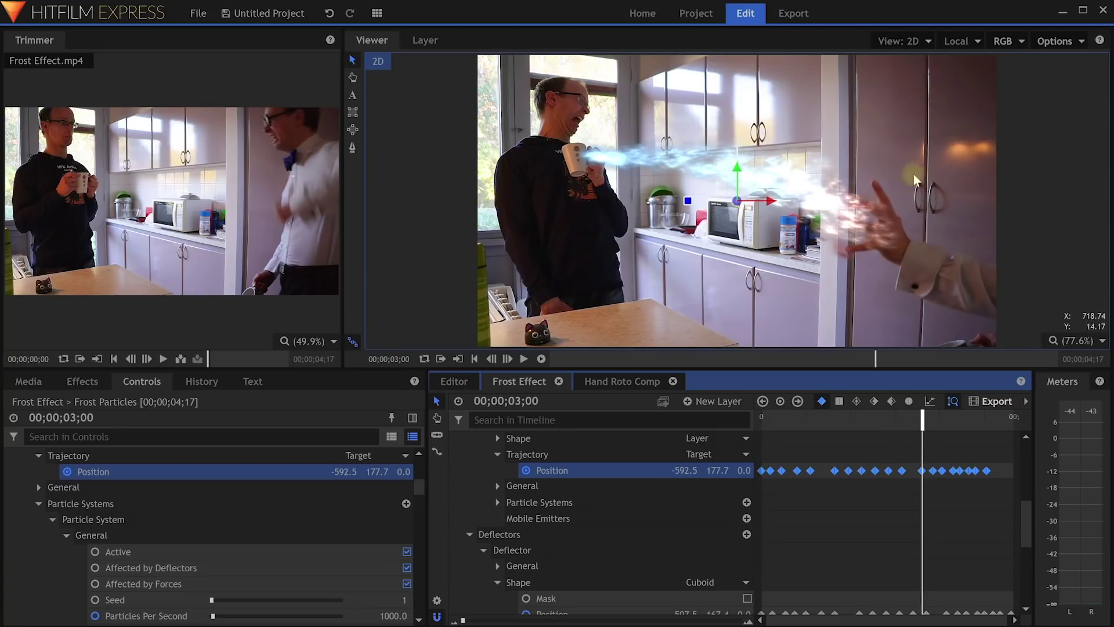
# - Collapse the Frost Particles layer and move the Hand Roto Comp layer above it in the timeline
pyautogui.scroll(5, 480, 490)
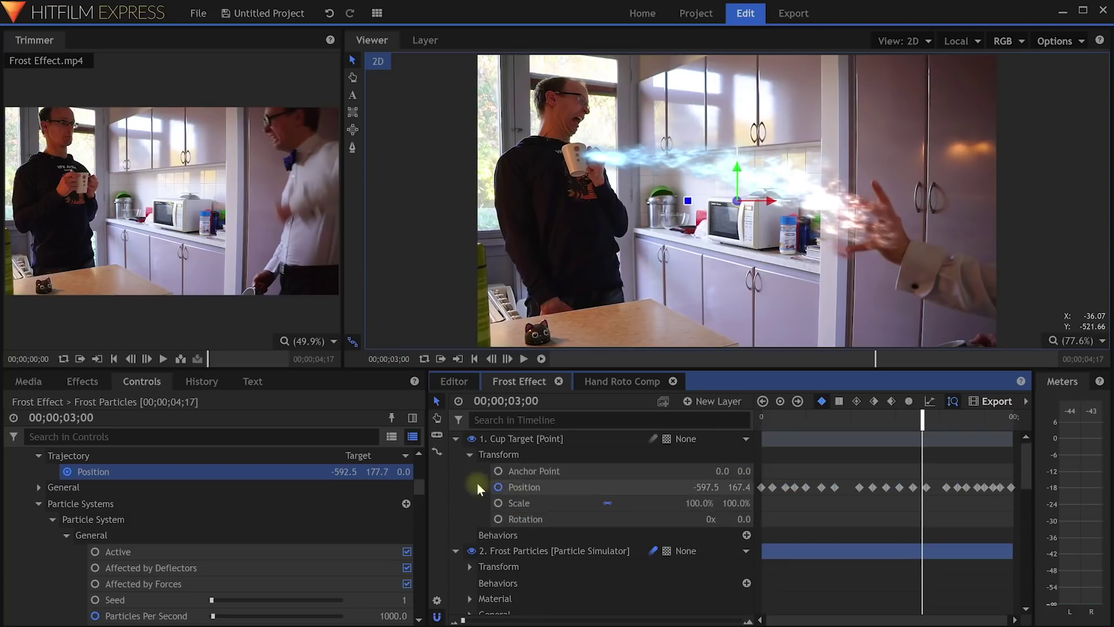
pyautogui.click(456, 551)
pyautogui.click(504, 563)
pyautogui.moveTo(541, 569); pyautogui.dragTo(556, 546)
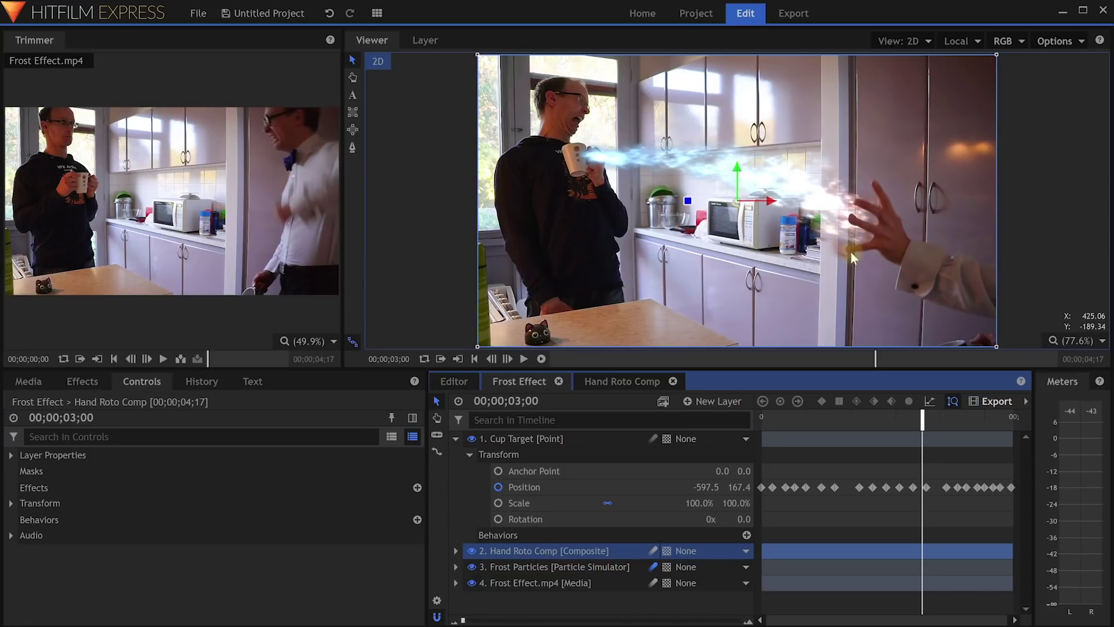
# - Find the Glow effect and apply it to the Hand Roto Comp layer
pyautogui.click(82, 381)
pyautogui.click(58, 408)
pyautogui.write('glow')
pyautogui.moveTo(61, 500); pyautogui.dragTo(508, 551)
# - Set the hand's Glow to Add blend with intensity 0.9, threshold 9% and radius 56.3 px
pyautogui.click(143, 381)
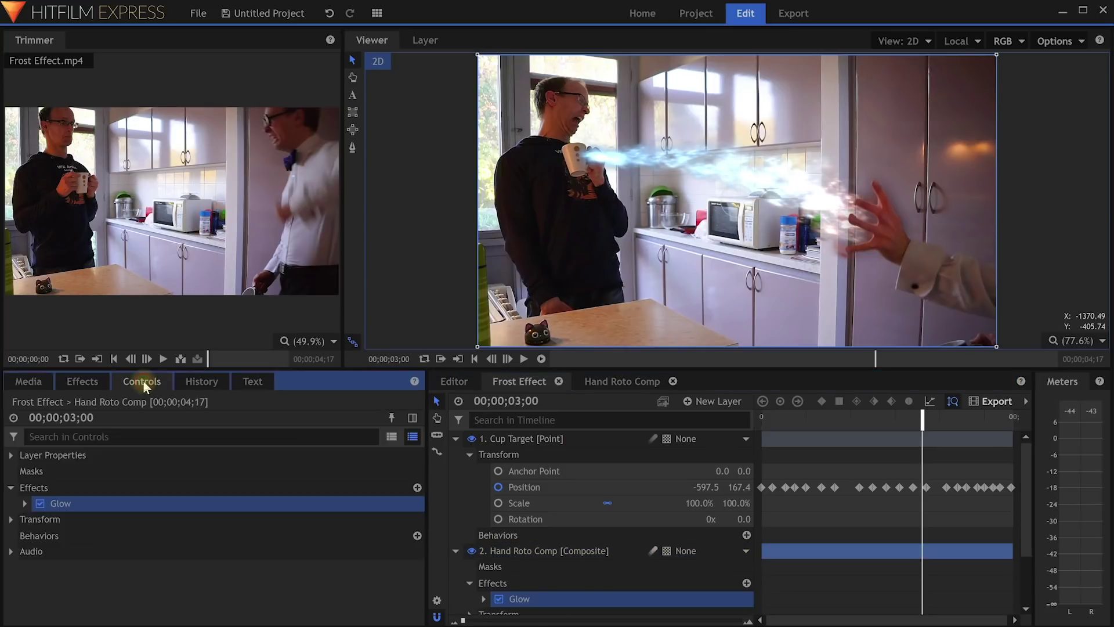
pyautogui.click(25, 503)
pyautogui.click(221, 567)
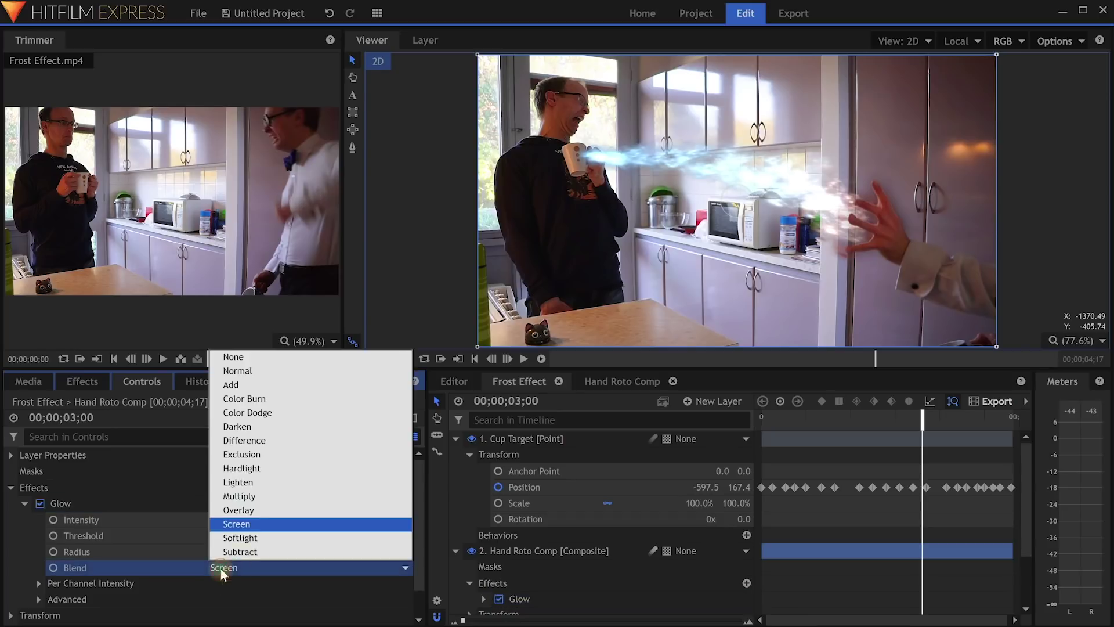
pyautogui.click(264, 386)
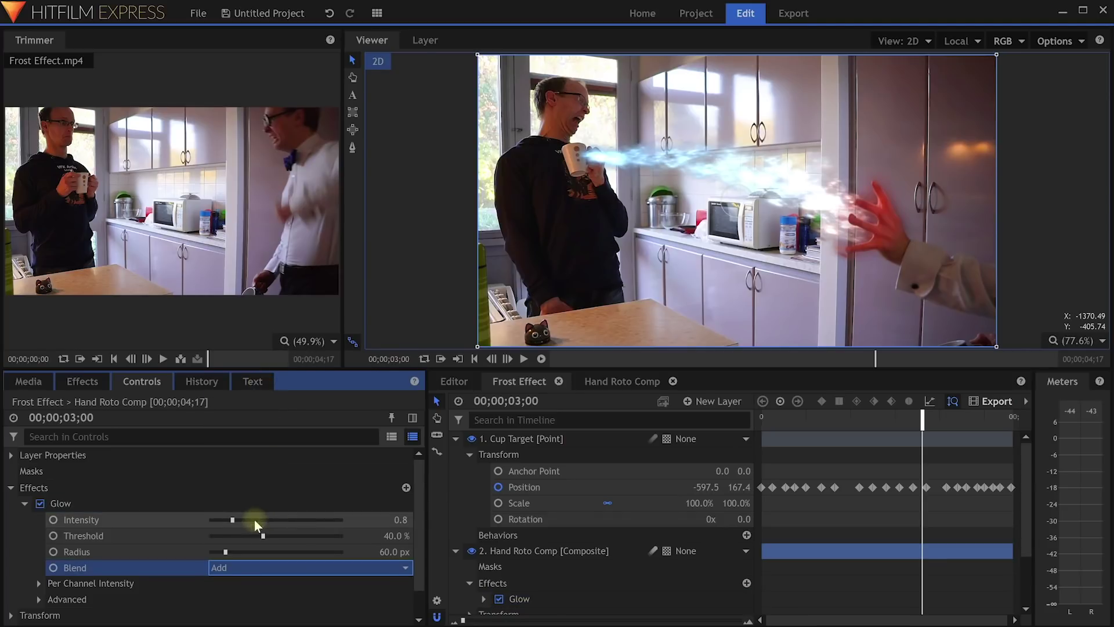
pyautogui.moveTo(264, 536); pyautogui.dragTo(226, 564)
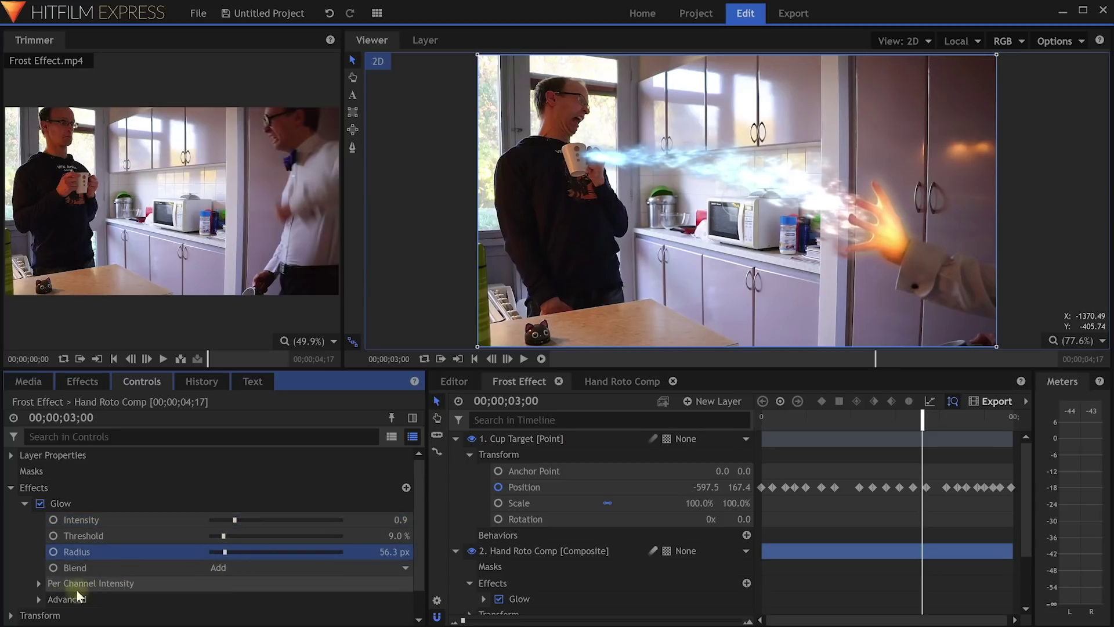
# - Tint the Glow blue with per-channel intensities of 0.52 red, 0.60 green and 1.50 blue
pyautogui.click(39, 583)
pyautogui.scroll(-1, 113, 586)
pyautogui.scroll(-1, 113, 588)
pyautogui.moveTo(276, 520); pyautogui.dragTo(239, 520)
pyautogui.moveTo(277, 553); pyautogui.dragTo(309, 553)
pyautogui.moveTo(277, 537); pyautogui.dragTo(250, 537)
# - Keyframe the Glow intensity from 0.0 at 00;00;00;07 to 1.1 at 00;00;00;22 and preview from the start
pyautogui.moveTo(923, 418); pyautogui.dragTo(777, 429)
pyautogui.scroll(1, 102, 485)
pyautogui.click(102, 485)
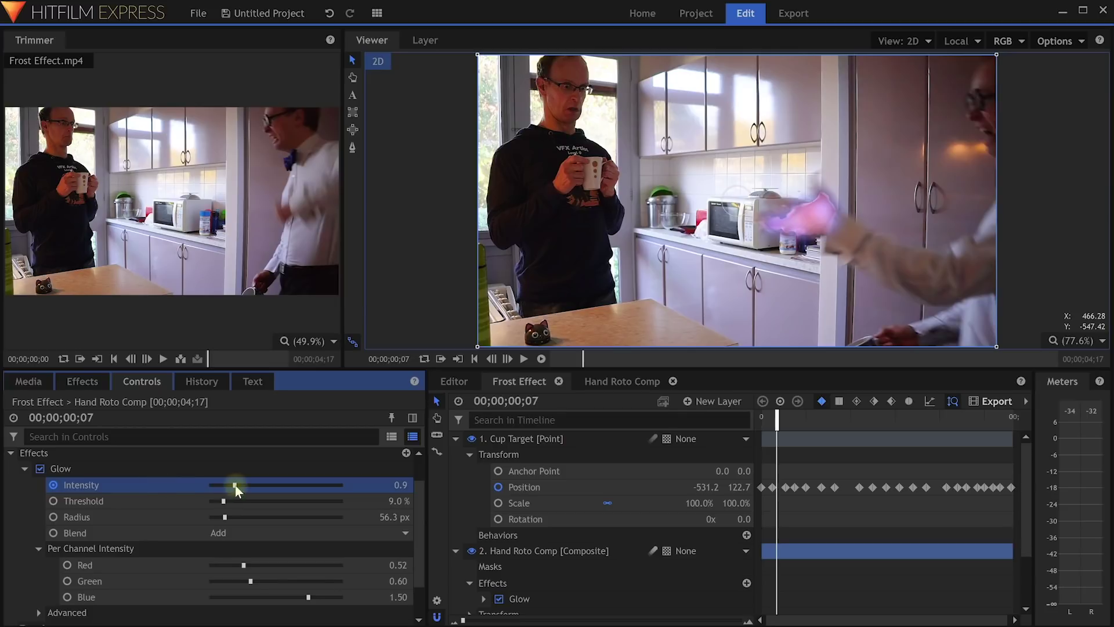
pyautogui.moveTo(237, 482); pyautogui.dragTo(212, 485)
pyautogui.moveTo(777, 421); pyautogui.dragTo(810, 426)
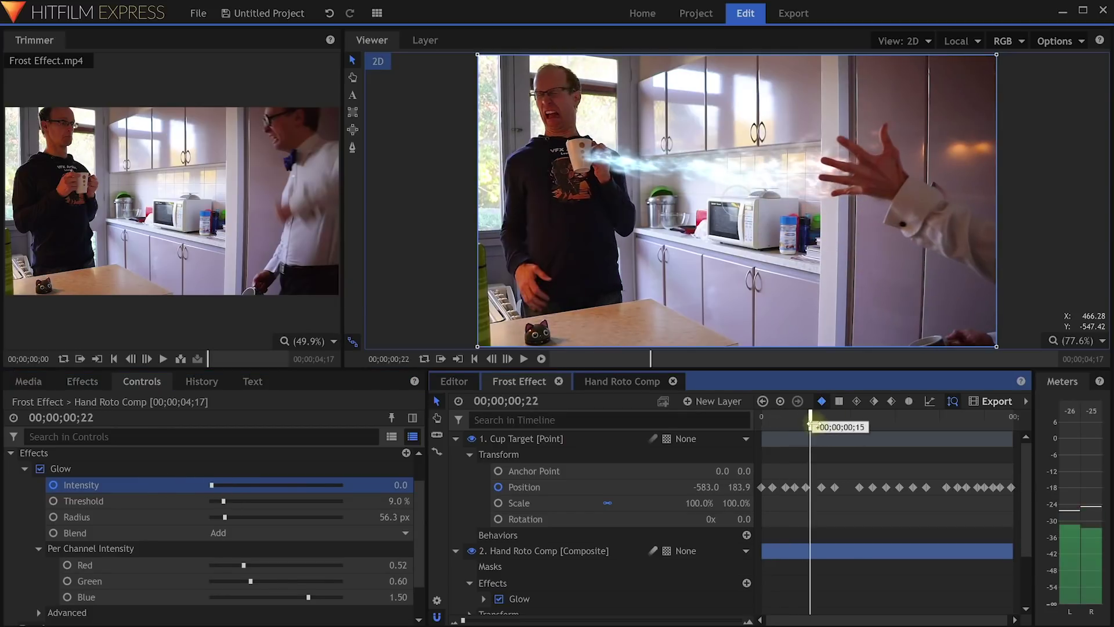
pyautogui.moveTo(213, 484); pyautogui.dragTo(240, 487)
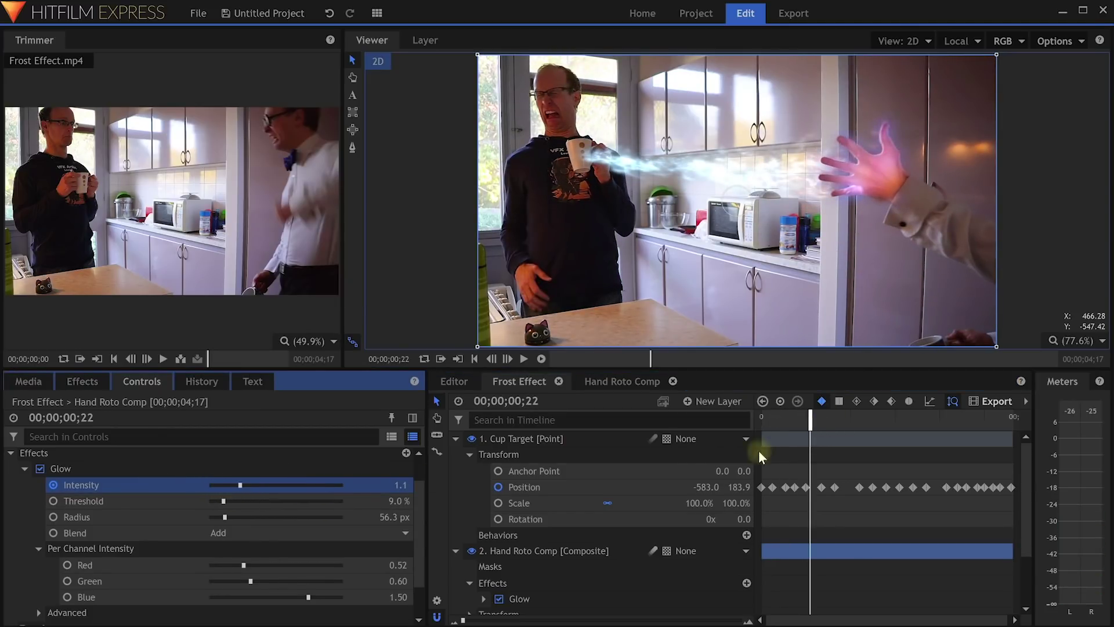
pyautogui.click(762, 419)
pyautogui.click(542, 359)
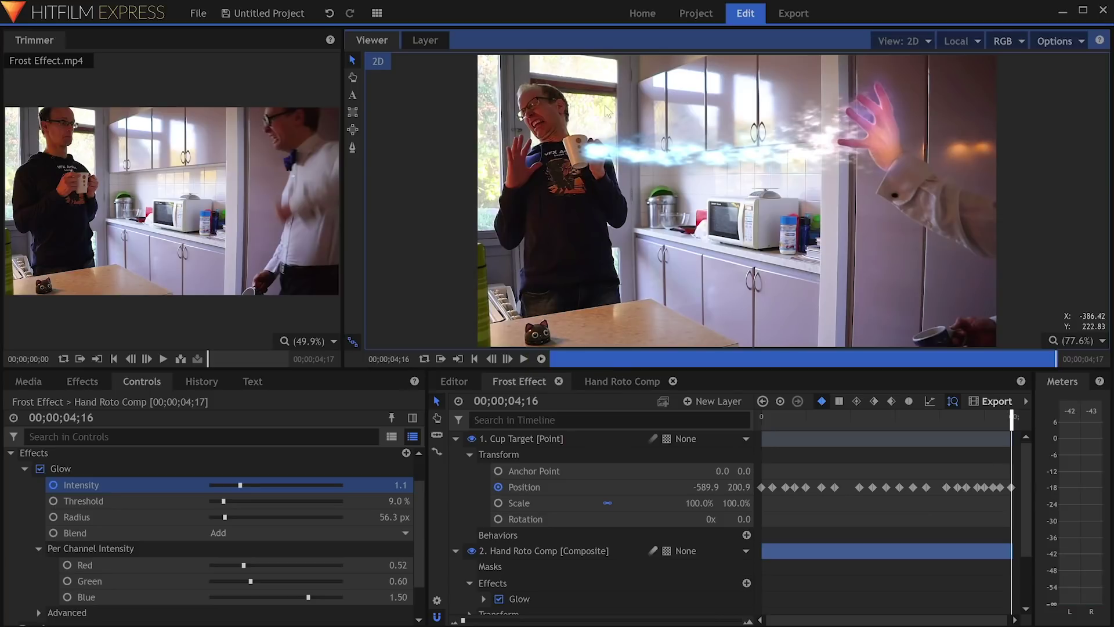
# - Collapse the expanded layers, add a Particle Simulator above Hand Roto Comp and name it Impact Particles
pyautogui.click(455, 439)
pyautogui.click(455, 454)
pyautogui.click(83, 382)
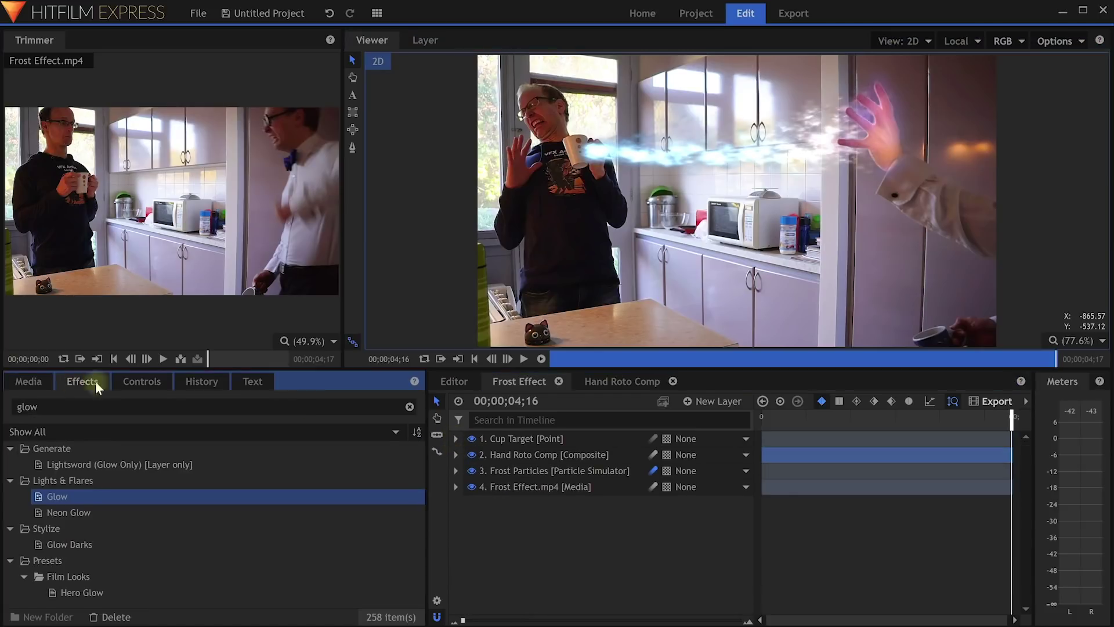
pyautogui.click(410, 407)
pyautogui.click(10, 483)
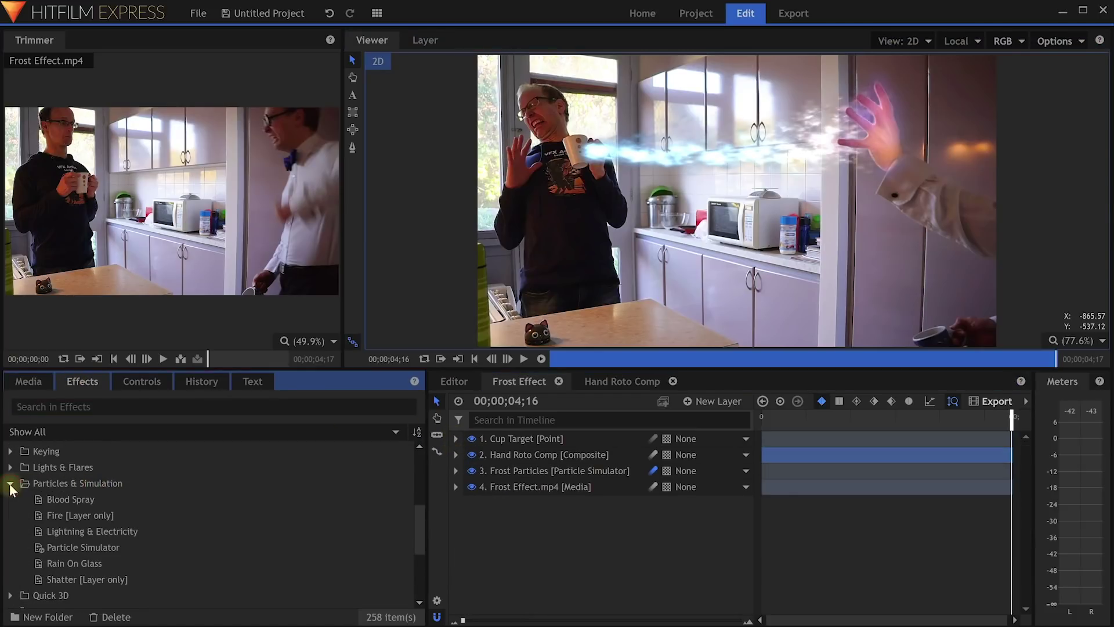
pyautogui.moveTo(71, 545); pyautogui.dragTo(525, 455)
pyautogui.press('F2')
pyautogui.write('Impact Particl')
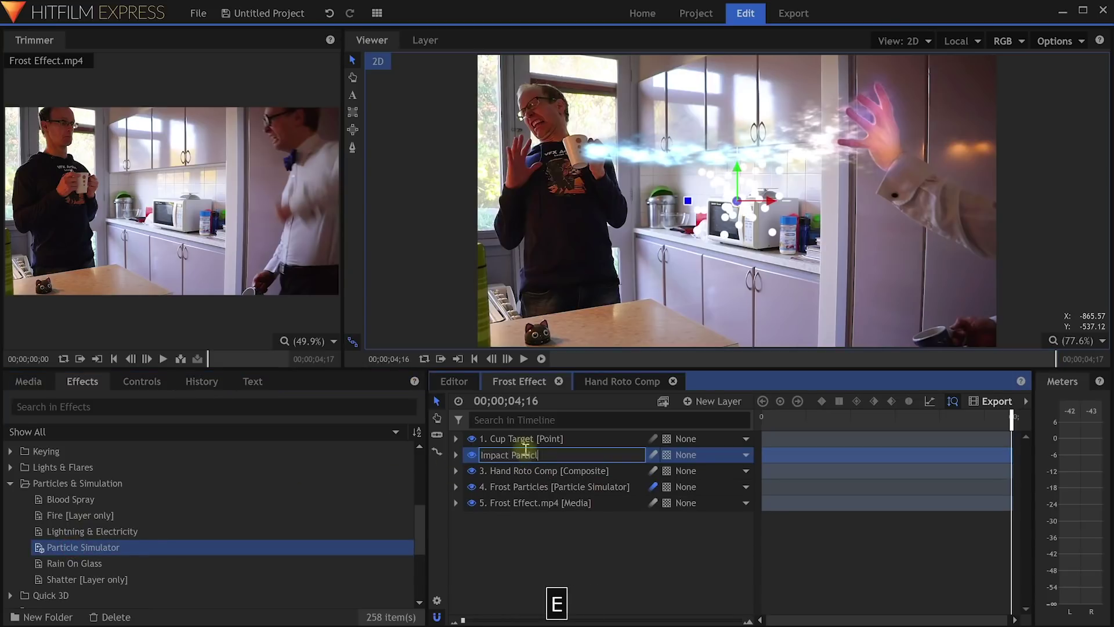
pyautogui.write('es')
pyautogui.press('Return')
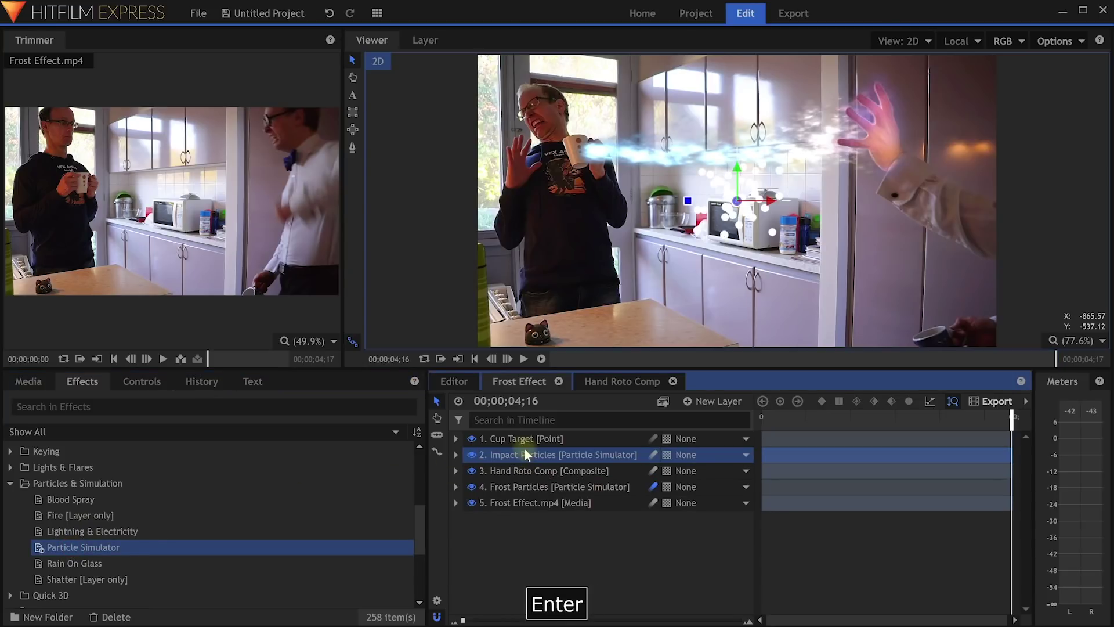
# - Change the Impact Particles emitter's shape to Circle
pyautogui.click(142, 381)
pyautogui.click(11, 536)
pyautogui.click(24, 551)
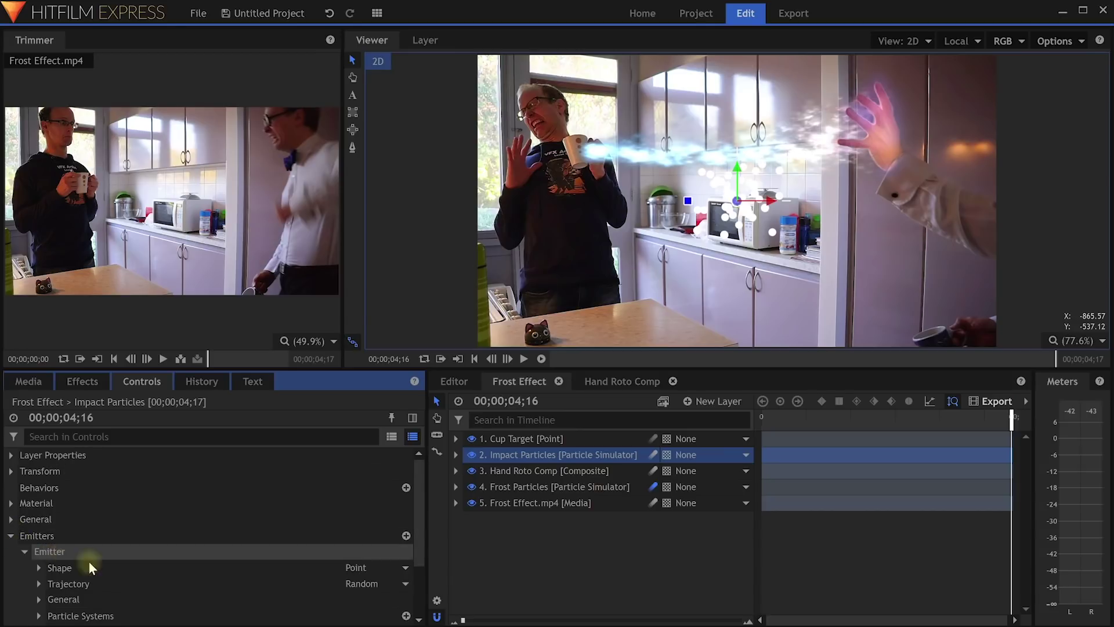
pyautogui.click(174, 567)
pyautogui.click(387, 573)
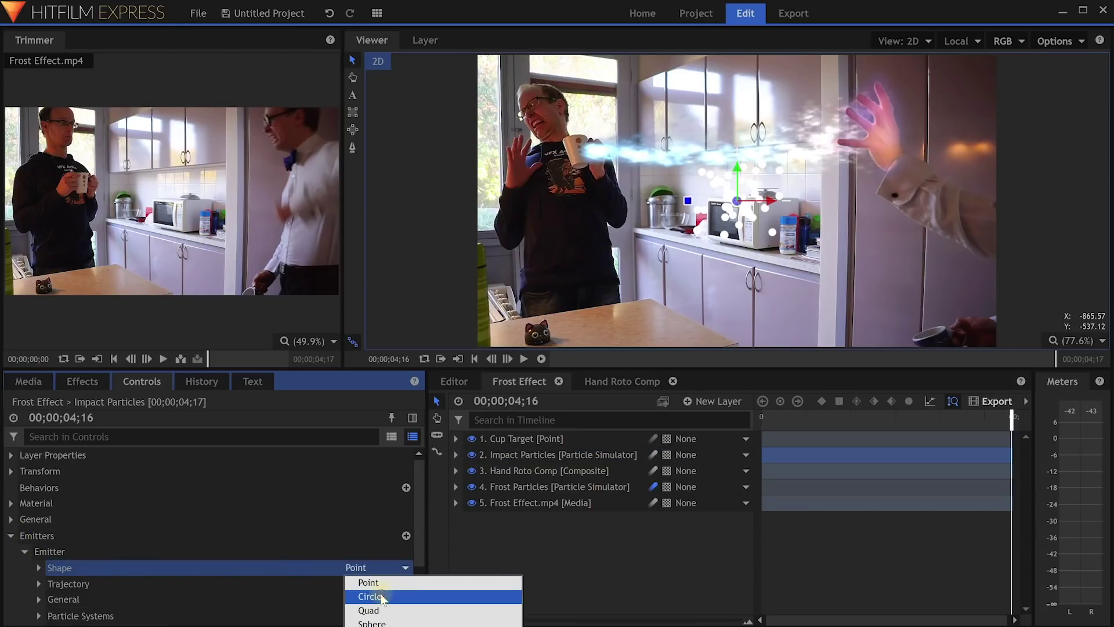
pyautogui.click(378, 593)
# - Attach the Impact Particles emitter to the Cup Target layer and check its placement at 00;00;01;16
pyautogui.click(39, 568)
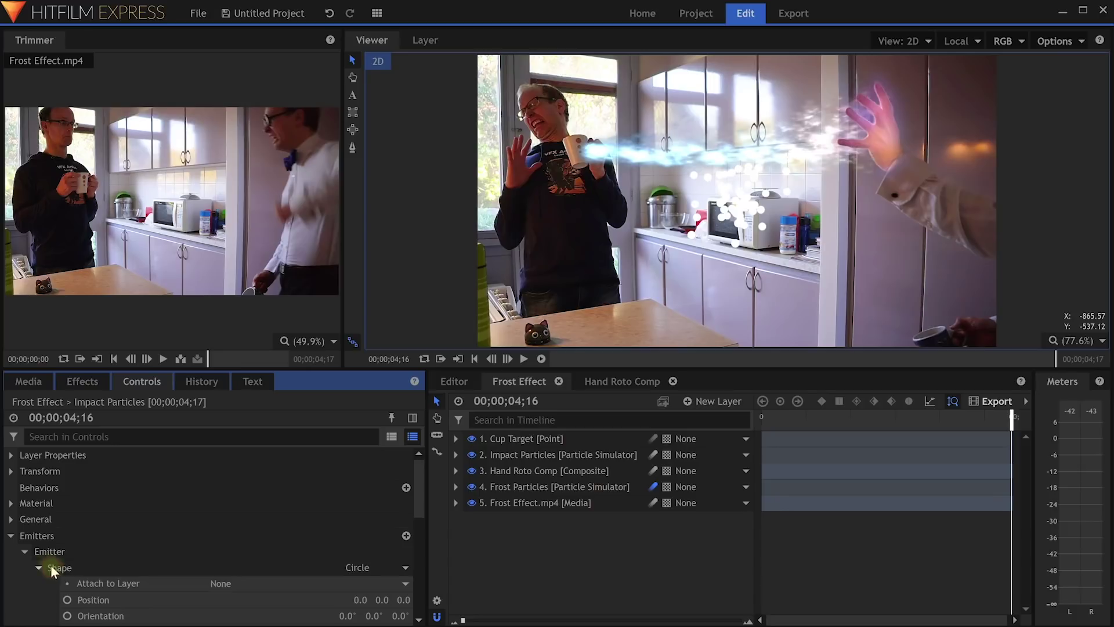
pyautogui.scroll(-1, 229, 570)
pyautogui.click(120, 539)
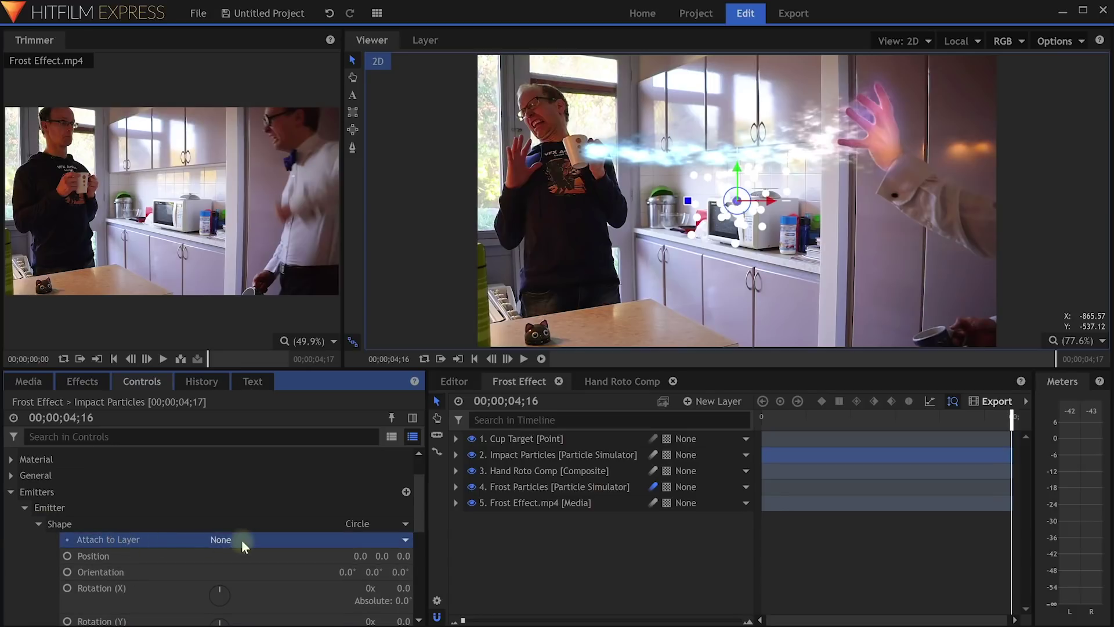
pyautogui.click(282, 538)
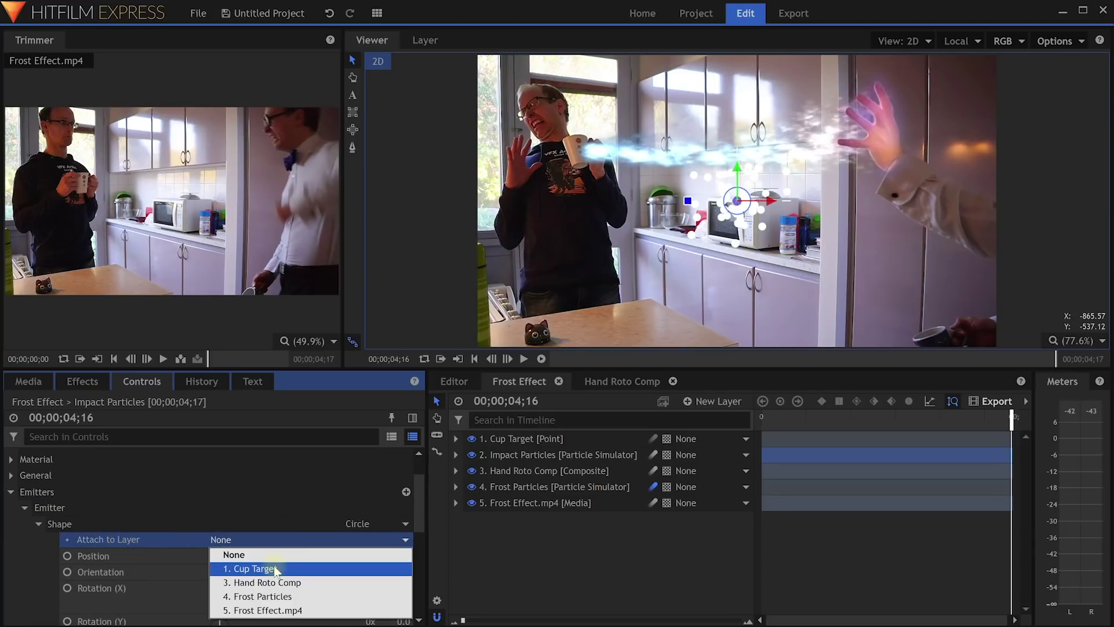
pyautogui.click(276, 572)
pyautogui.moveTo(1008, 417); pyautogui.dragTo(851, 418)
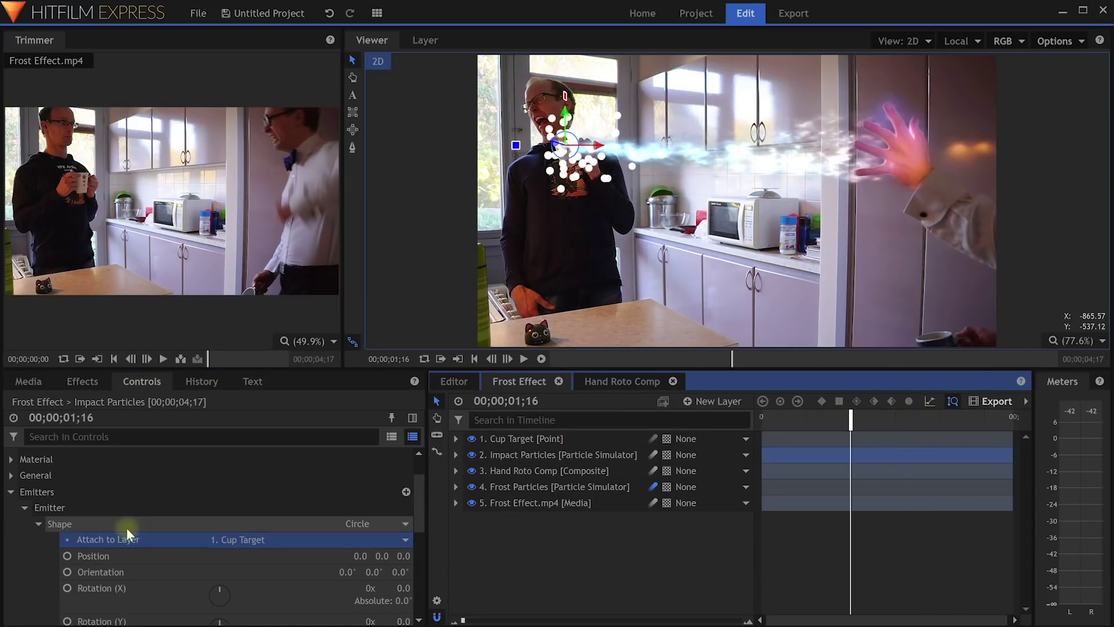
# - Keyframe the Impact Particles' Particles Per Second starting at 00;00;00;17 and rising to 300 at 00;00;02;07
pyautogui.scroll(-3, 104, 529)
pyautogui.scroll(-4, 104, 528)
pyautogui.click(38, 537)
pyautogui.click(53, 553)
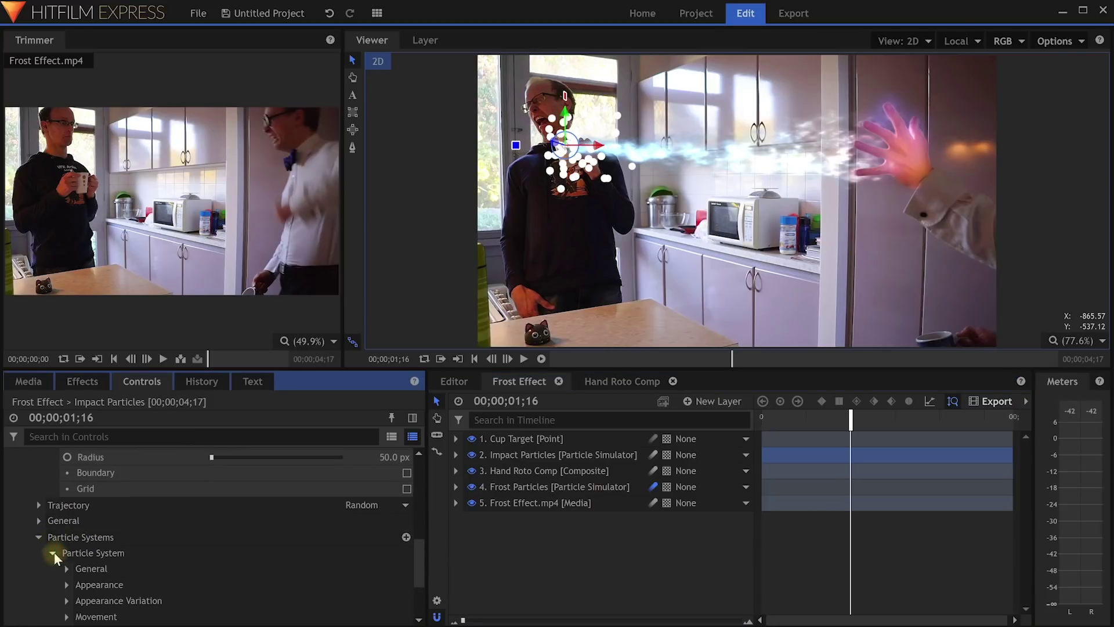
pyautogui.click(67, 569)
pyautogui.scroll(-3, 67, 569)
pyautogui.click(143, 562)
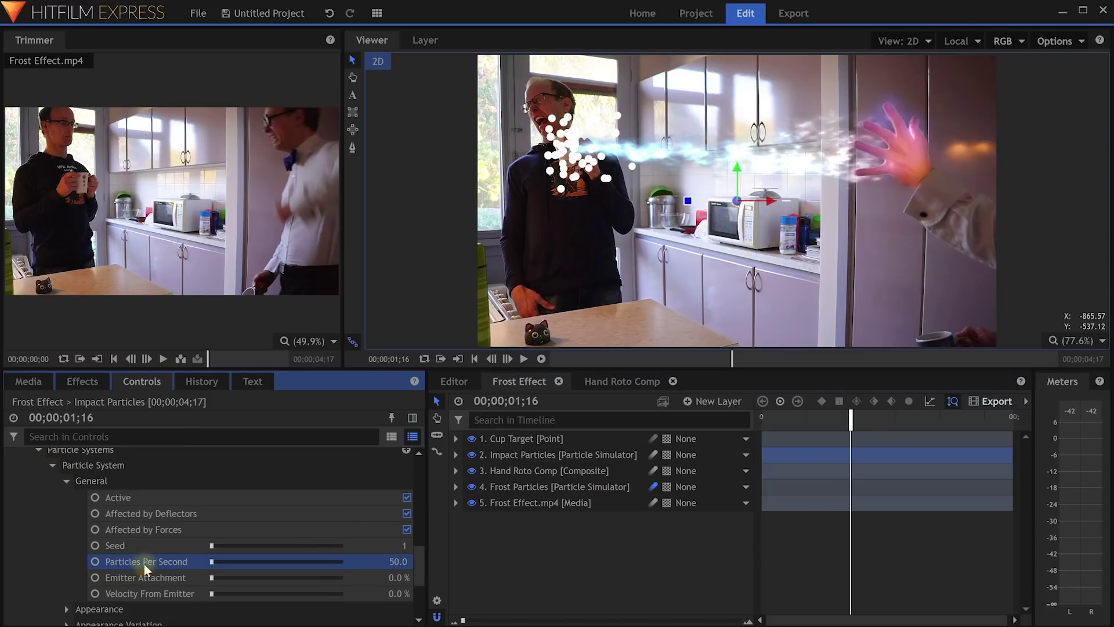
pyautogui.click(807, 419)
pyautogui.moveTo(807, 420); pyautogui.dragTo(799, 422)
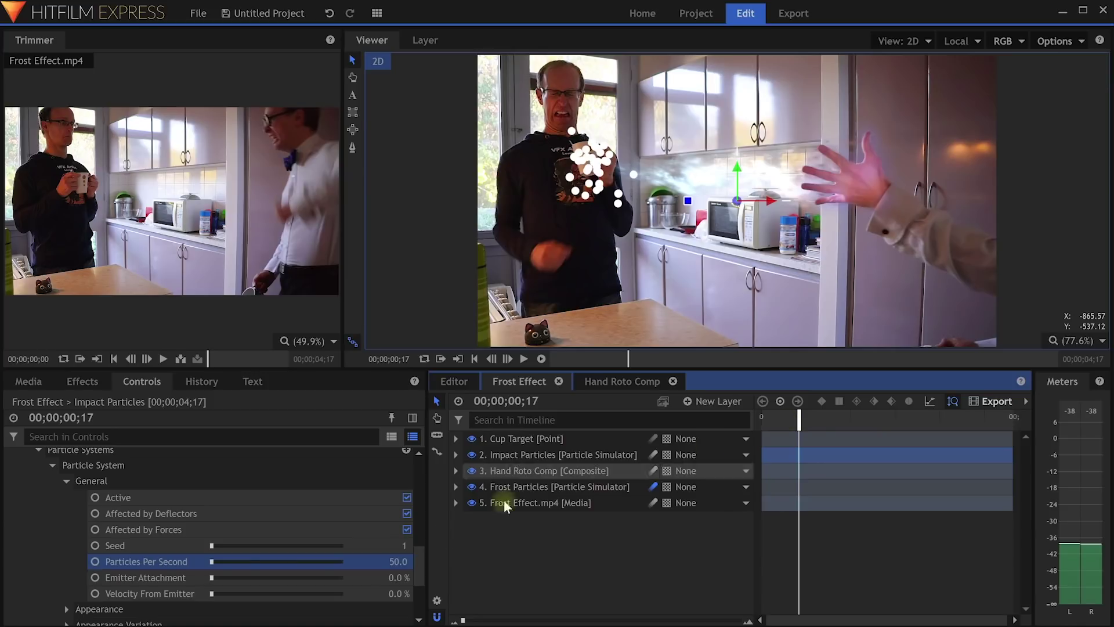
pyautogui.moveTo(398, 561); pyautogui.dragTo(185, 569)
pyautogui.moveTo(800, 421); pyautogui.dragTo(884, 427)
pyautogui.click(400, 561)
pyautogui.write('300')
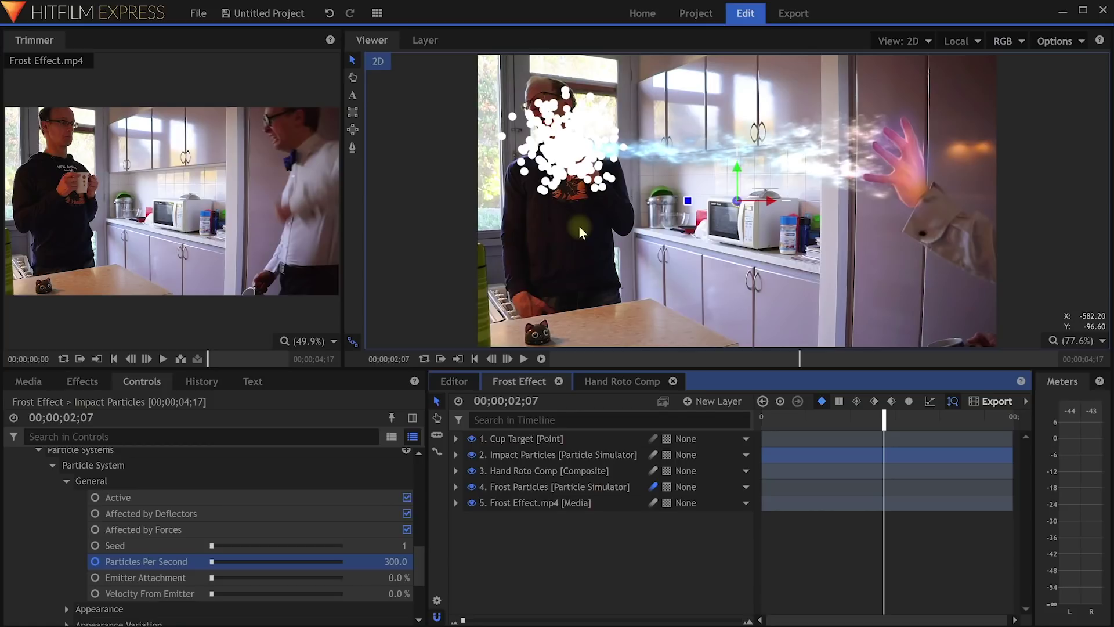
# - Add a force to Impact Particles, expand its General, Shape and Type settings, and check the particle motion at an earlier time
pyautogui.scroll(-3, 104, 522)
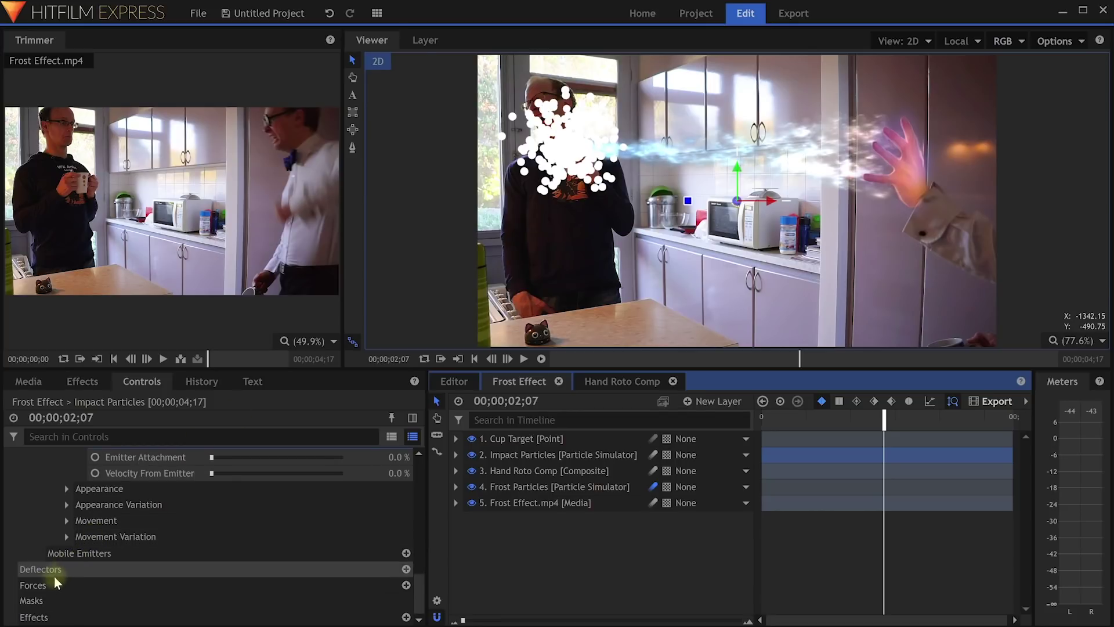
pyautogui.click(79, 584)
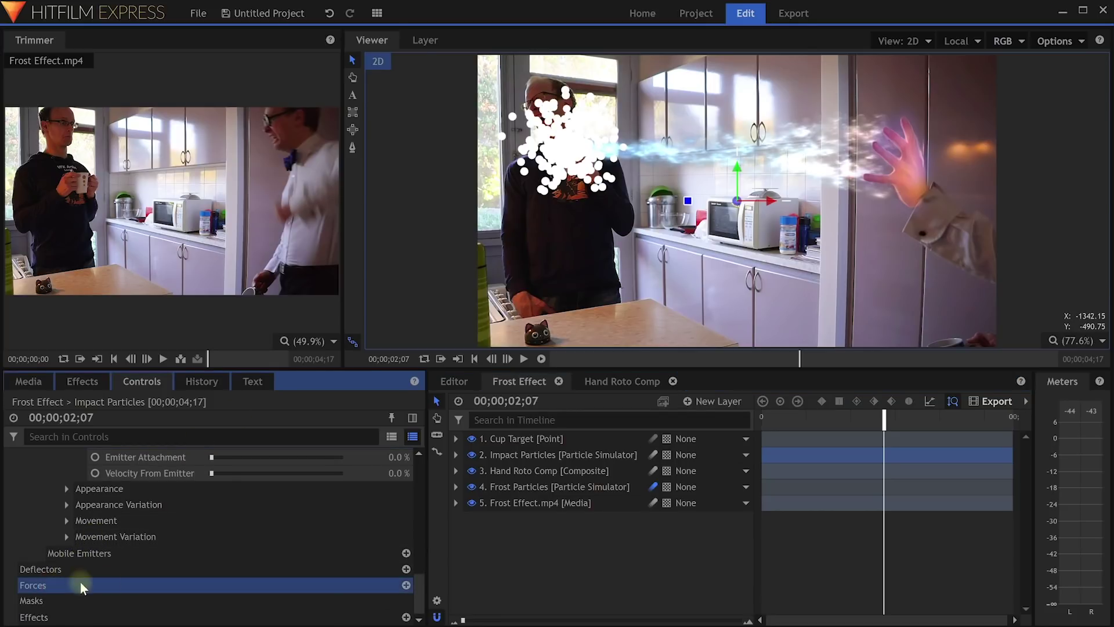
pyautogui.click(407, 584)
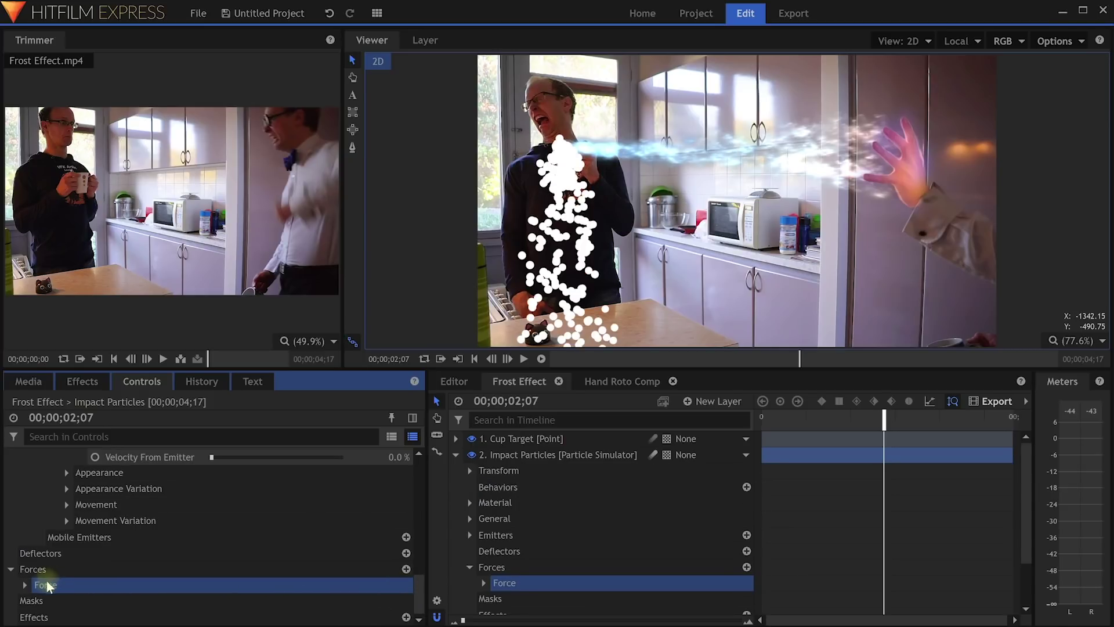
pyautogui.click(26, 583)
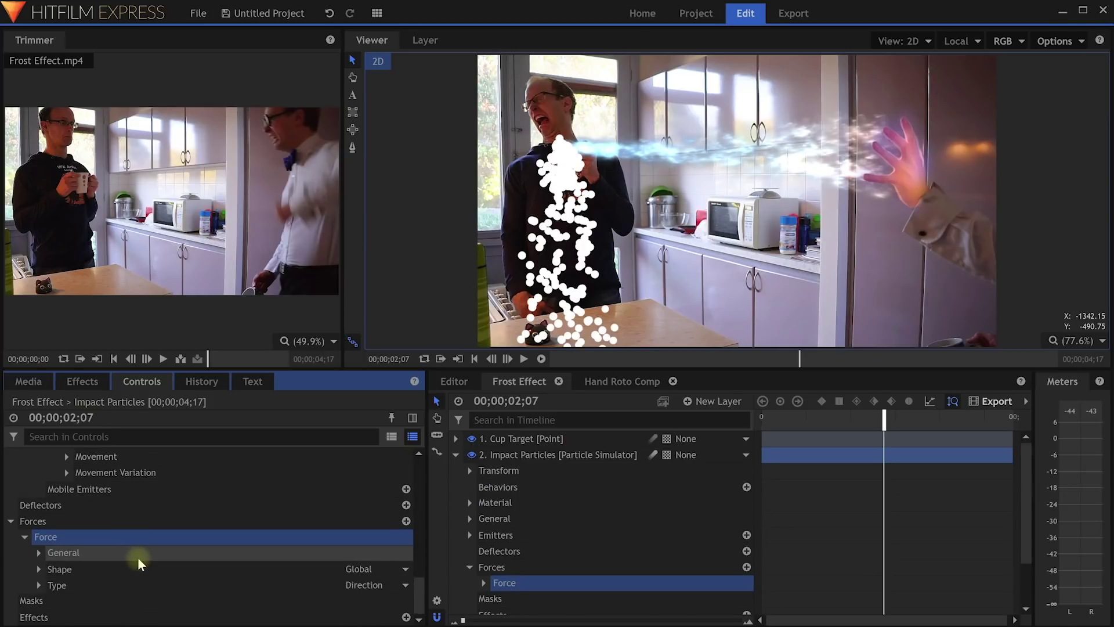
pyautogui.click(38, 553)
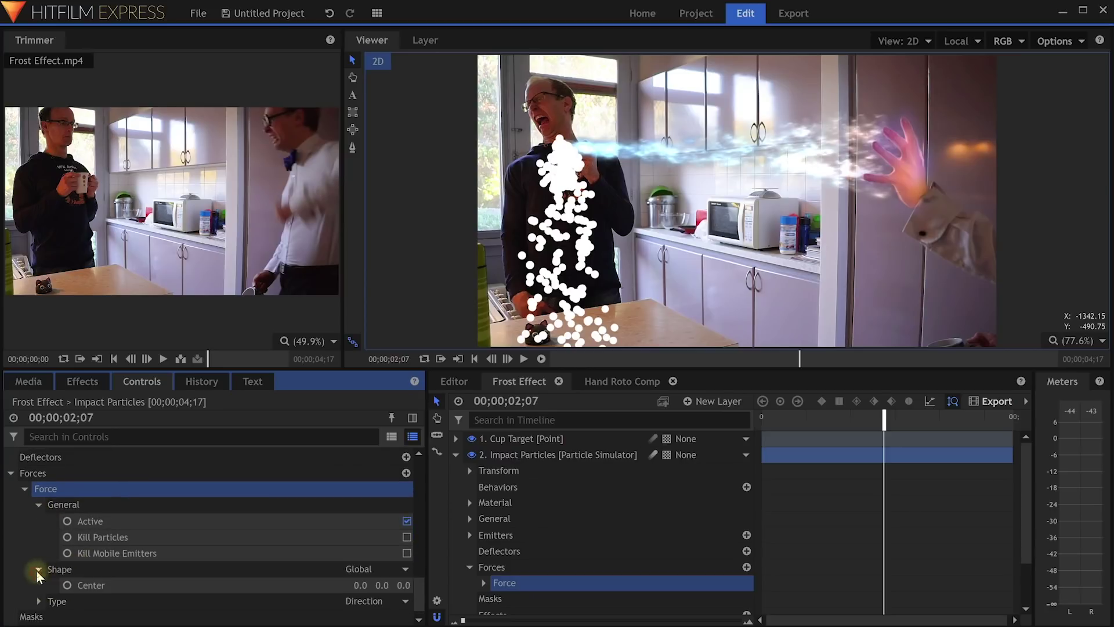
pyautogui.click(37, 568)
pyautogui.click(38, 585)
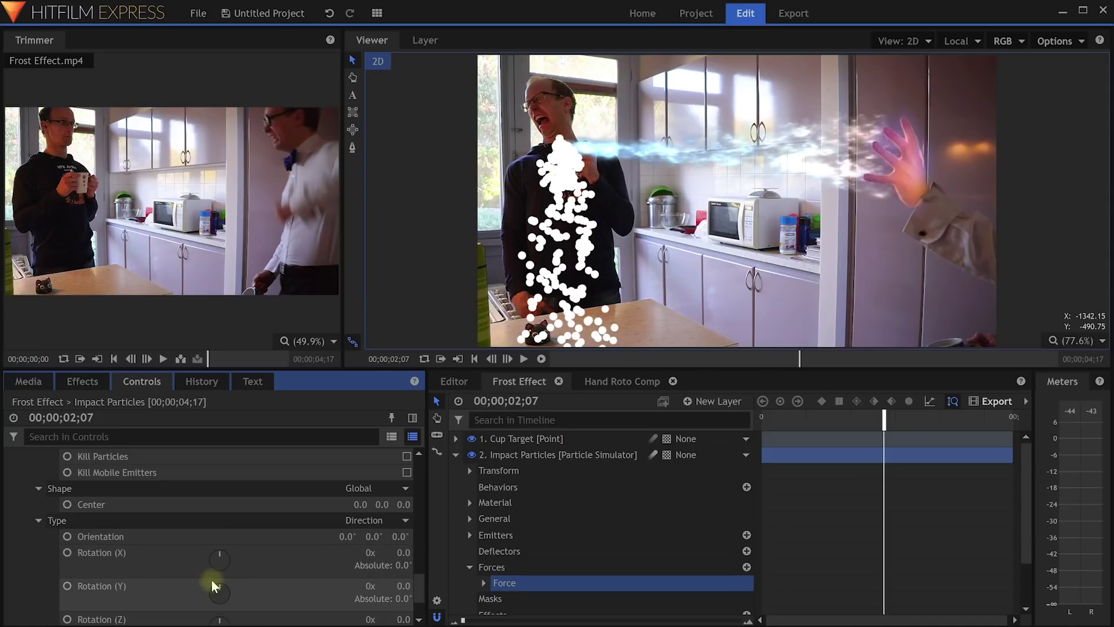
pyautogui.moveTo(880, 415); pyautogui.dragTo(827, 414)
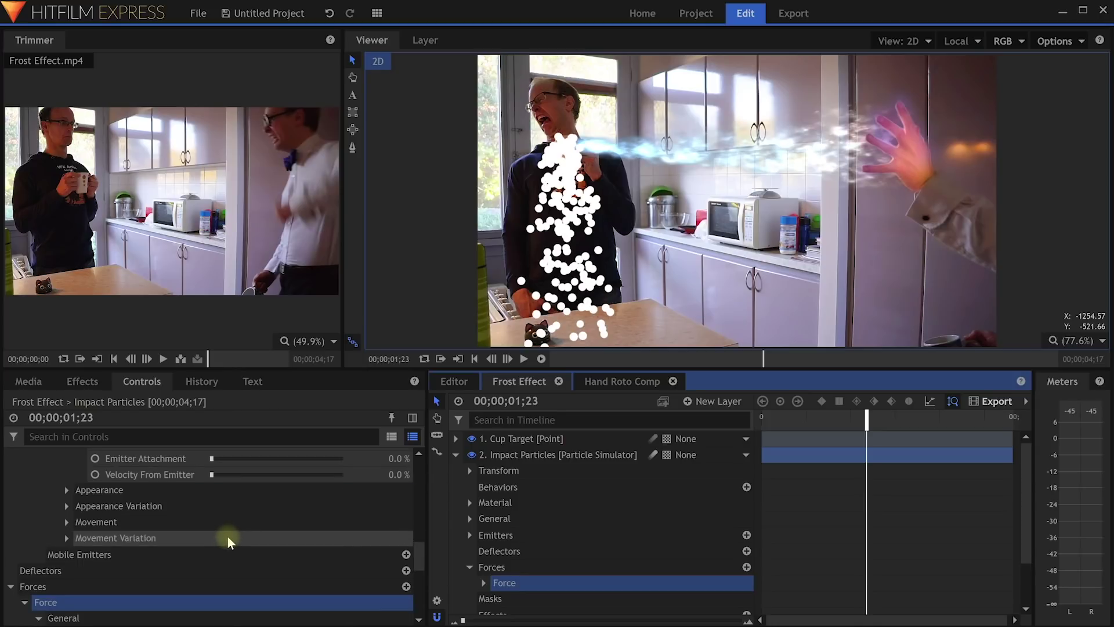
# - Set the Impact Particles' movement speed to 400 and check the particles at 00;00;02;03
pyautogui.click(67, 522)
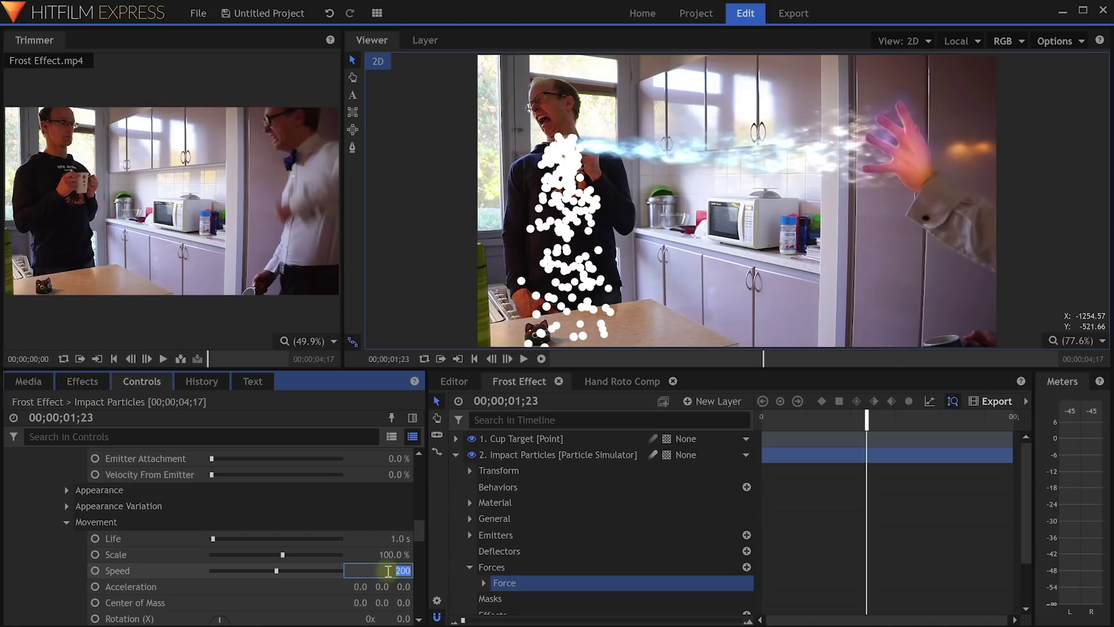
pyautogui.write('400')
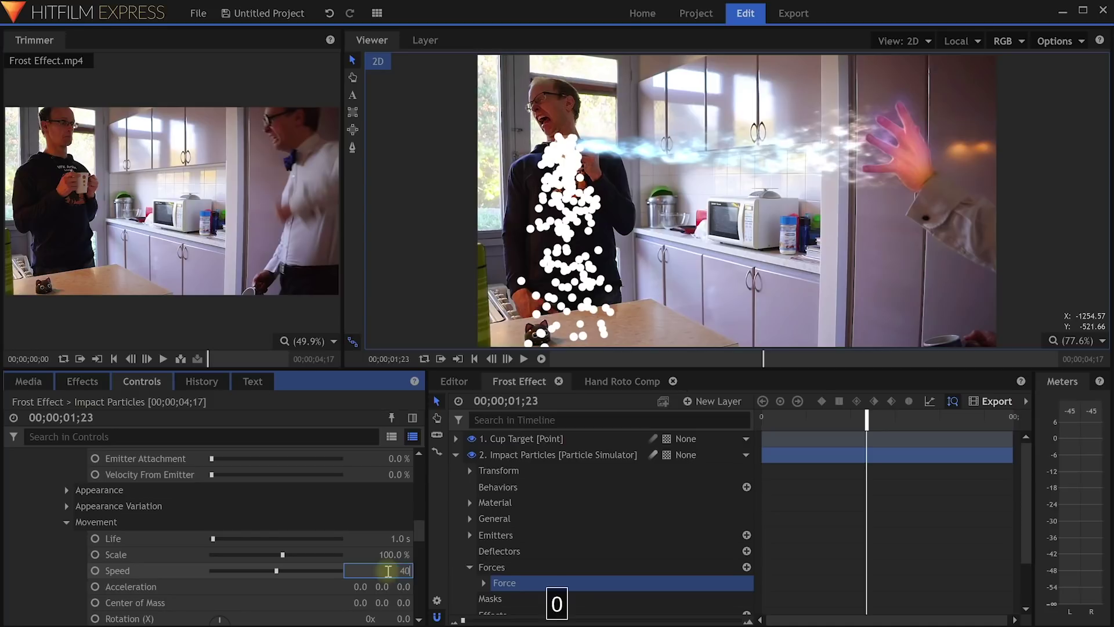
pyautogui.press('Return')
pyautogui.moveTo(838, 420); pyautogui.dragTo(875, 422)
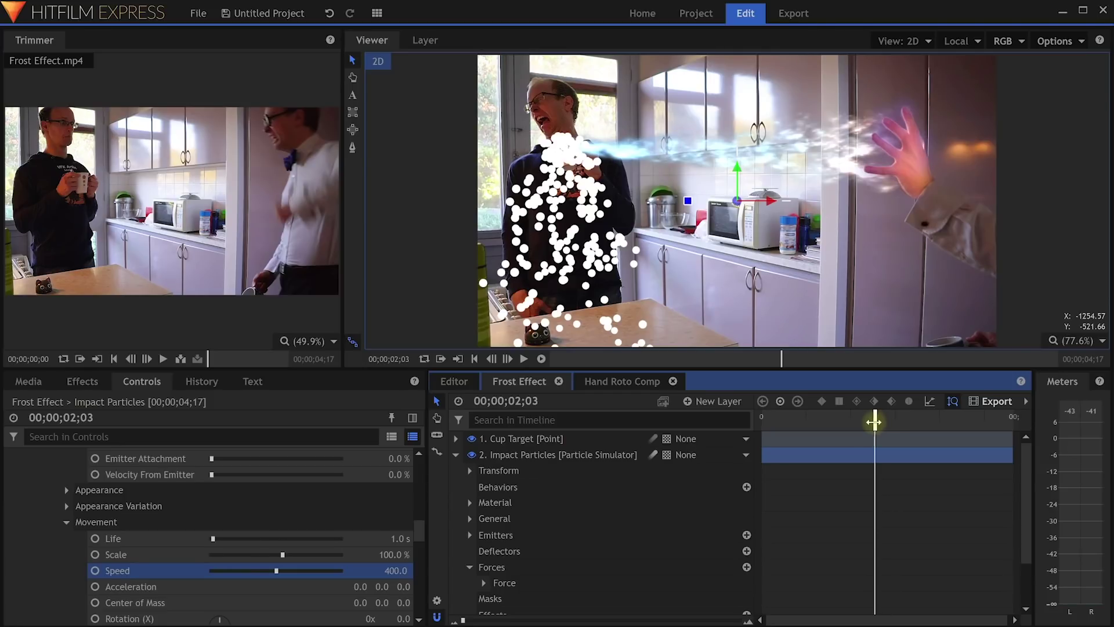
# - Give the impact particles the built-in Shockwave Plasma Trail texture, enable Align to Motion and set their blend to Add
pyautogui.click(66, 490)
pyautogui.click(251, 509)
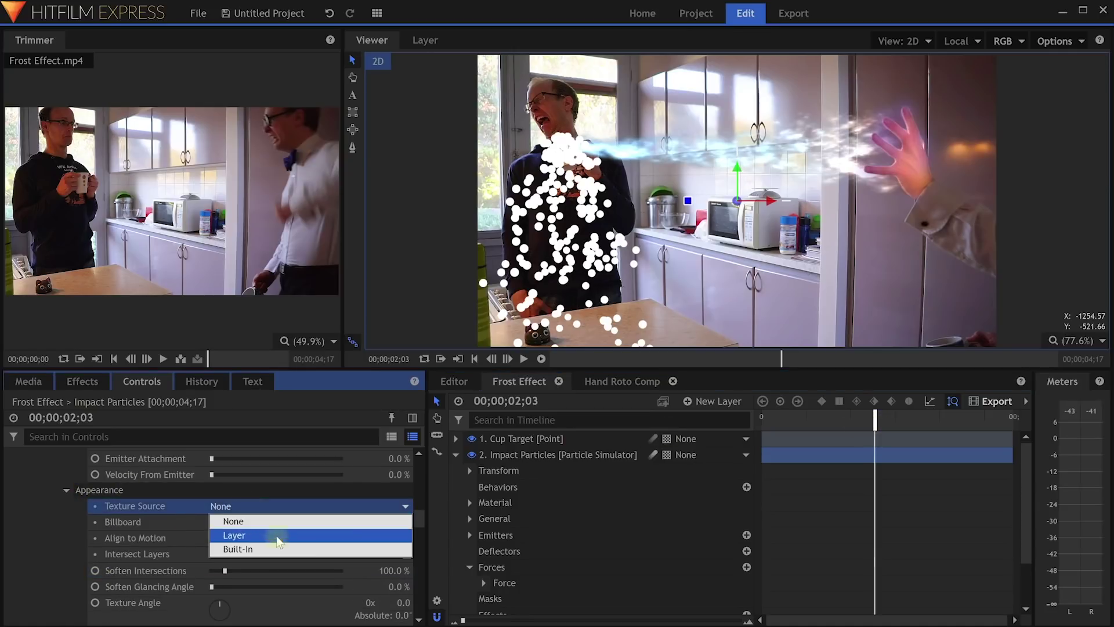
pyautogui.click(305, 549)
pyautogui.click(319, 522)
pyautogui.scroll(-6, 325, 406)
pyautogui.click(314, 450)
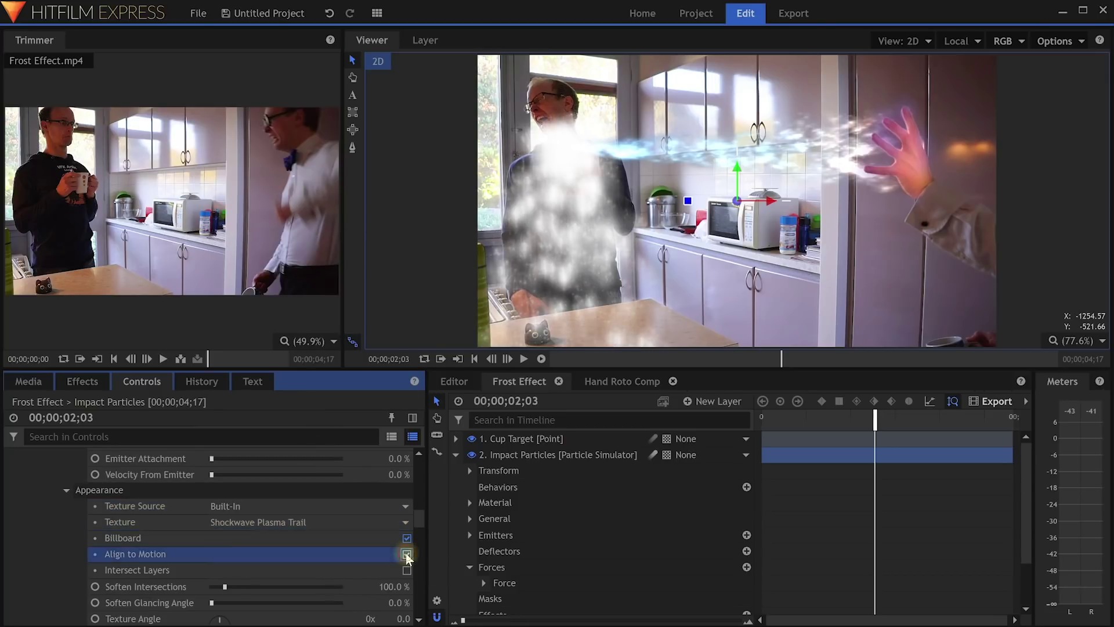
pyautogui.scroll(-4, 304, 538)
pyautogui.click(280, 555)
pyautogui.click(271, 581)
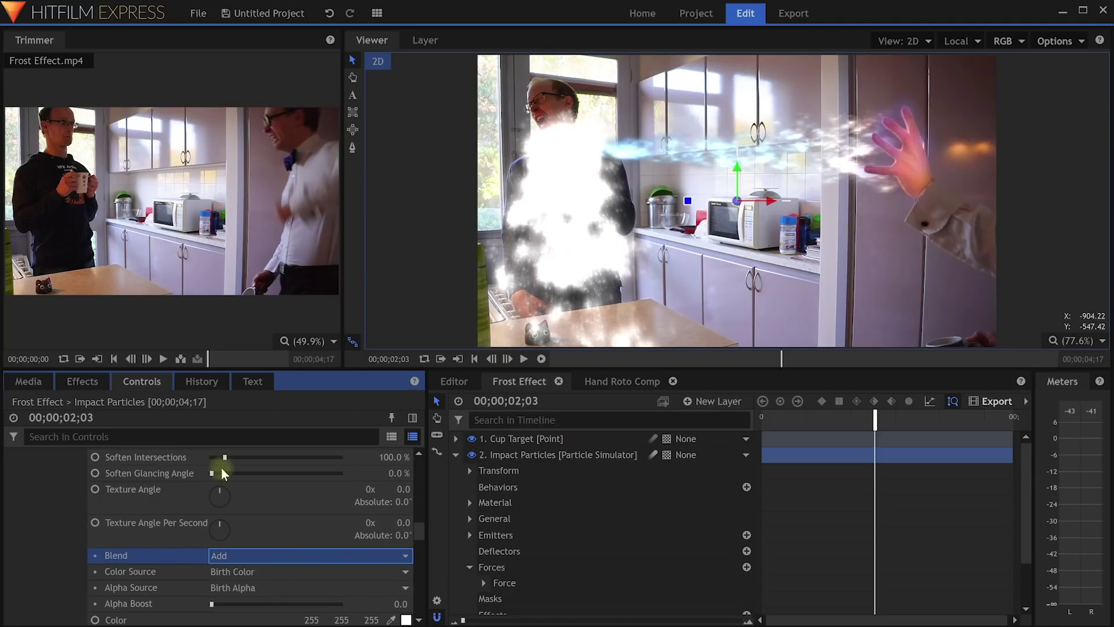
# - Set the impact particles' movement scale to 20%
pyautogui.scroll(5, 194, 498)
pyautogui.scroll(2, 194, 498)
pyautogui.click(127, 470)
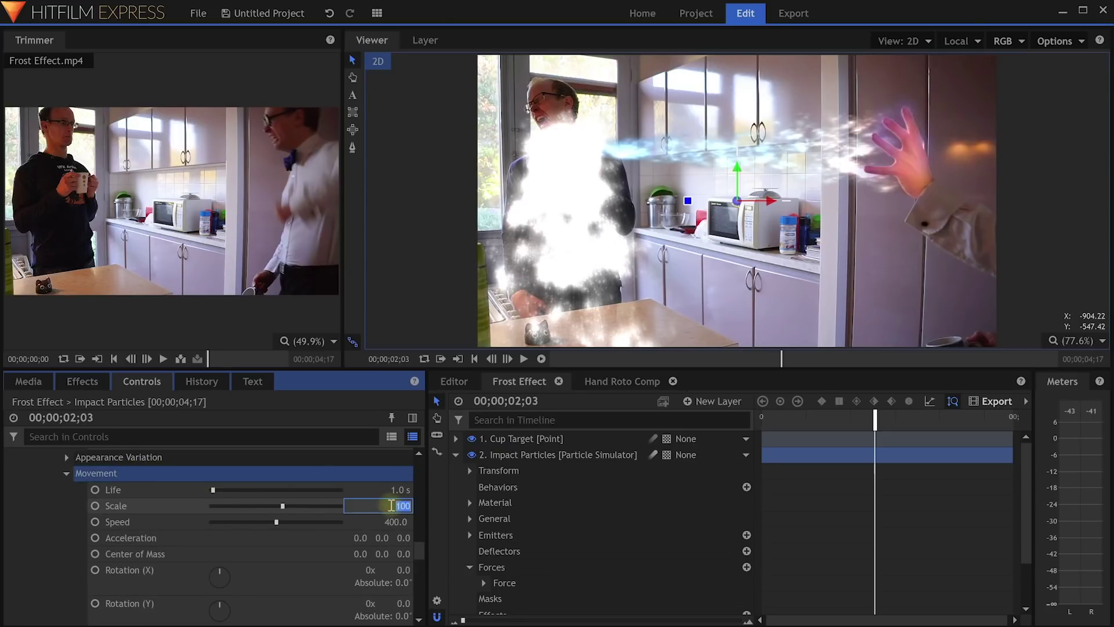
pyautogui.write('20')
pyautogui.press('Return')
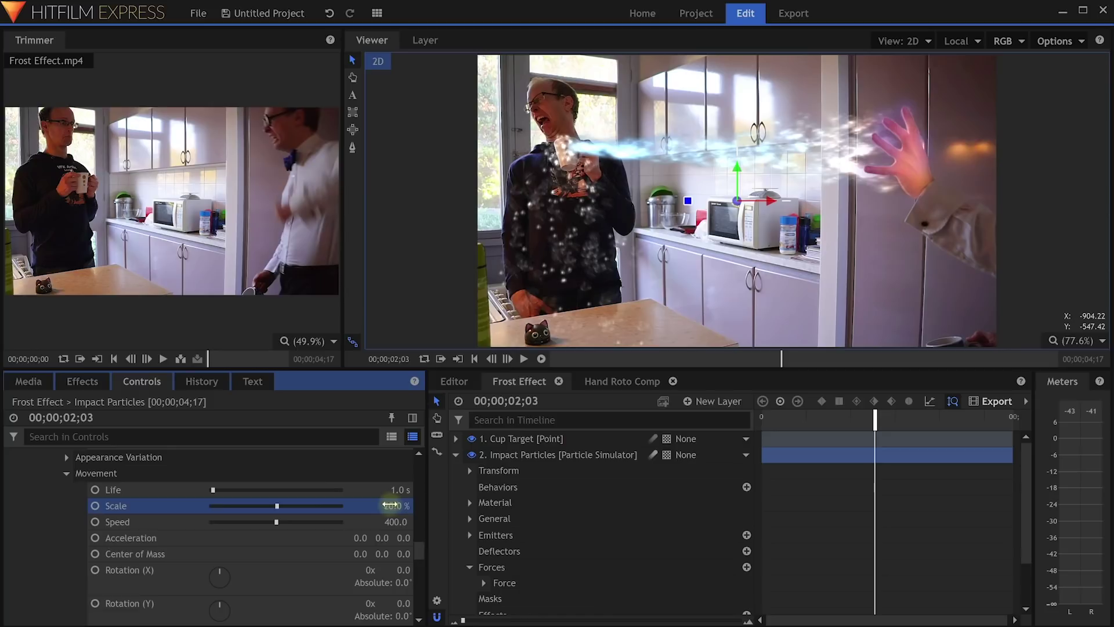
# - Set the impact particles' Movement Variation to 0.5 s life, 40% scale and 200 speed
pyautogui.scroll(-6, 298, 519)
pyautogui.click(65, 557)
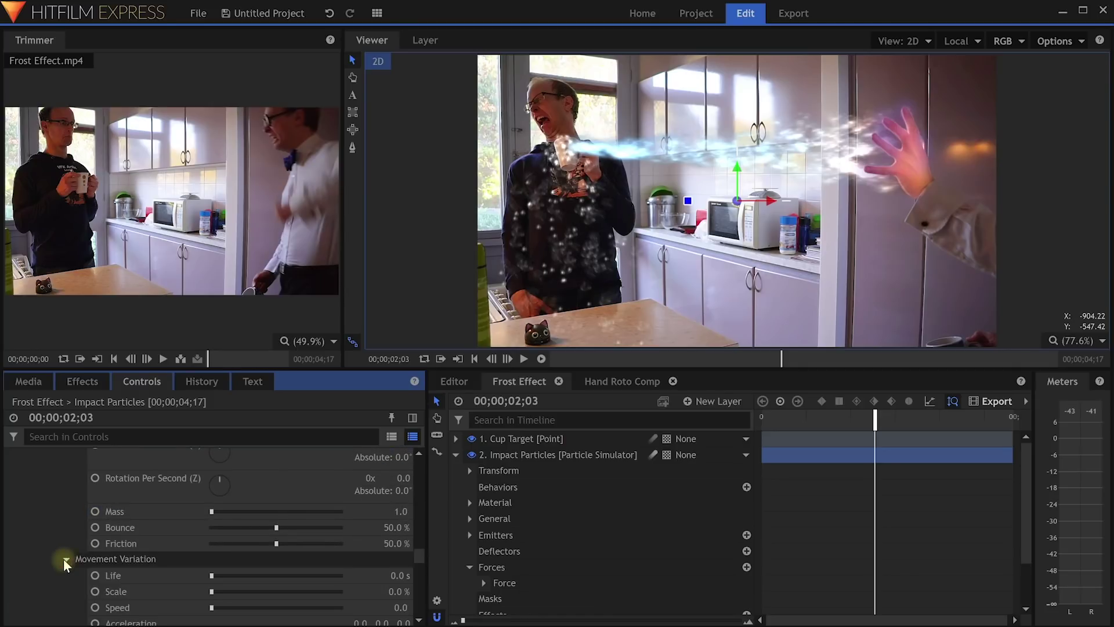
pyautogui.scroll(-3, 326, 543)
pyautogui.write('5')
pyautogui.press('Tab')
pyautogui.write('40')
pyautogui.press('Tab')
pyautogui.write('200')
pyautogui.press('Tab')
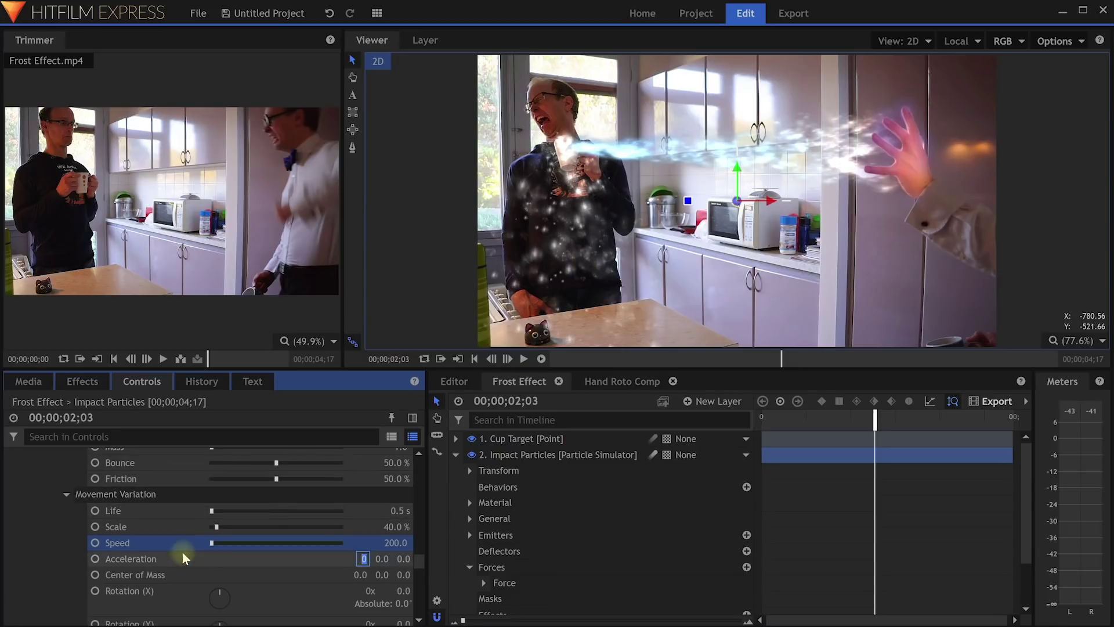
# - Set the impact particles' Appearance Variation color to 15% and scrub through the shot to check the effect
pyautogui.scroll(-5, 182, 551)
pyautogui.scroll(2, 181, 548)
pyautogui.scroll(3, 183, 545)
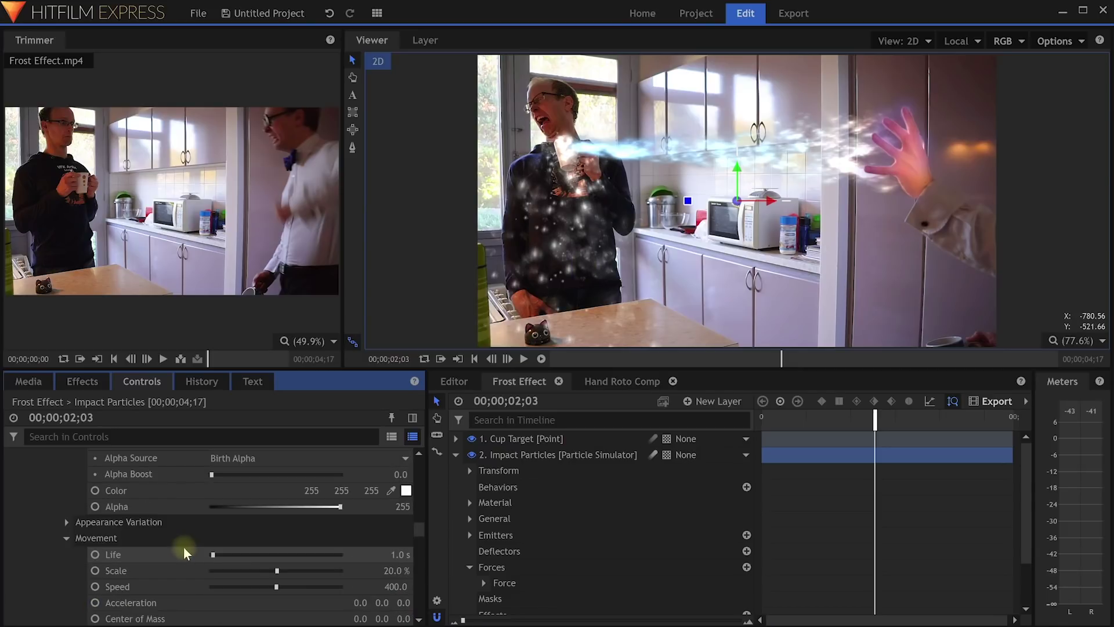
pyautogui.click(77, 521)
pyautogui.scroll(-2, 123, 548)
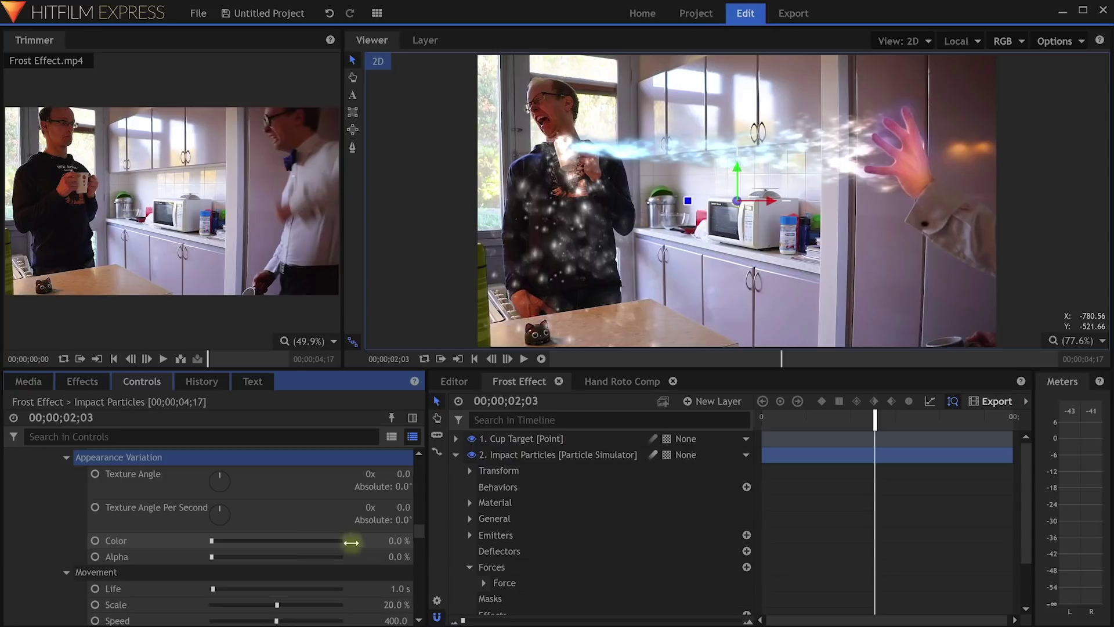
pyautogui.write('15')
pyautogui.press('Return')
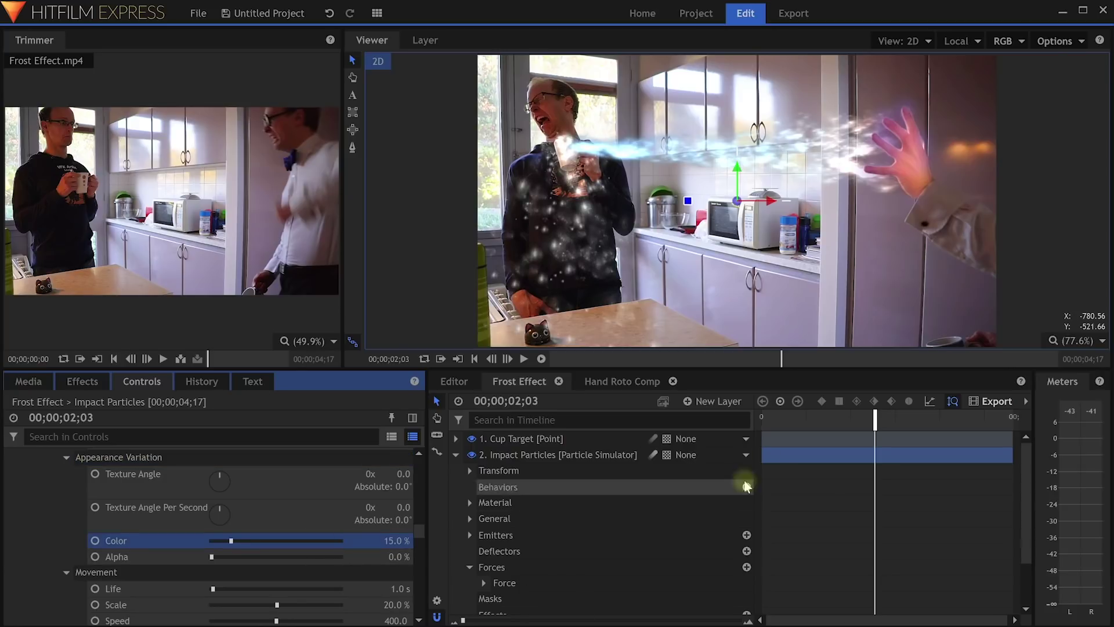
pyautogui.moveTo(853, 423); pyautogui.dragTo(804, 413)
pyautogui.moveTo(598, 361); pyautogui.dragTo(756, 365)
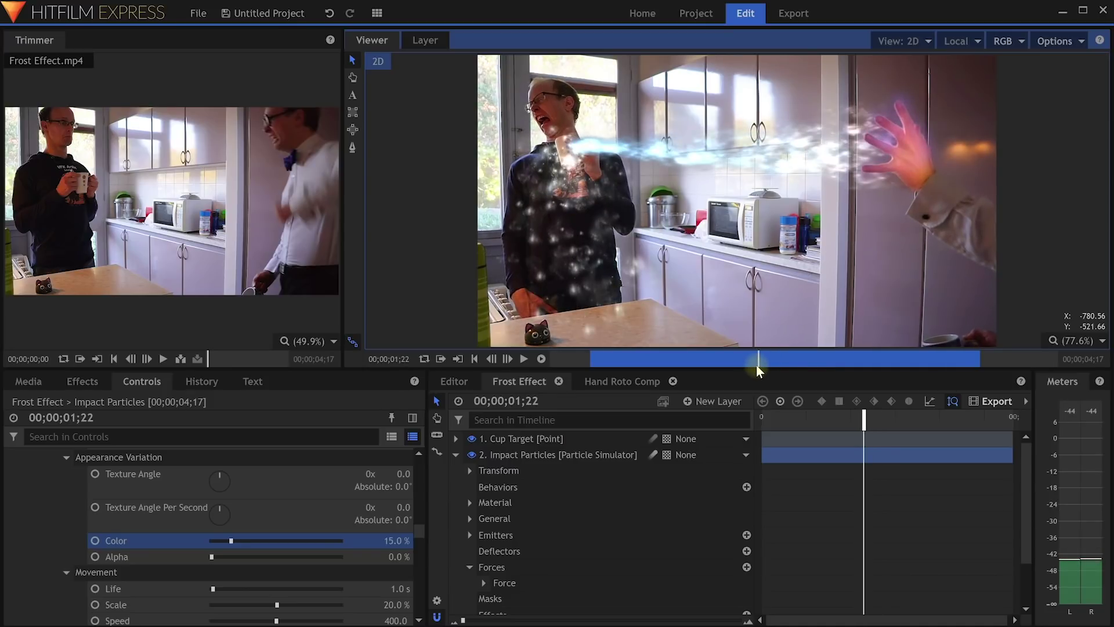
# - Show the Lifetime controls for Impact Particles, set Color to Gradient and make a stop light blue (#c0e7ff)
pyautogui.click(377, 14)
pyautogui.click(398, 114)
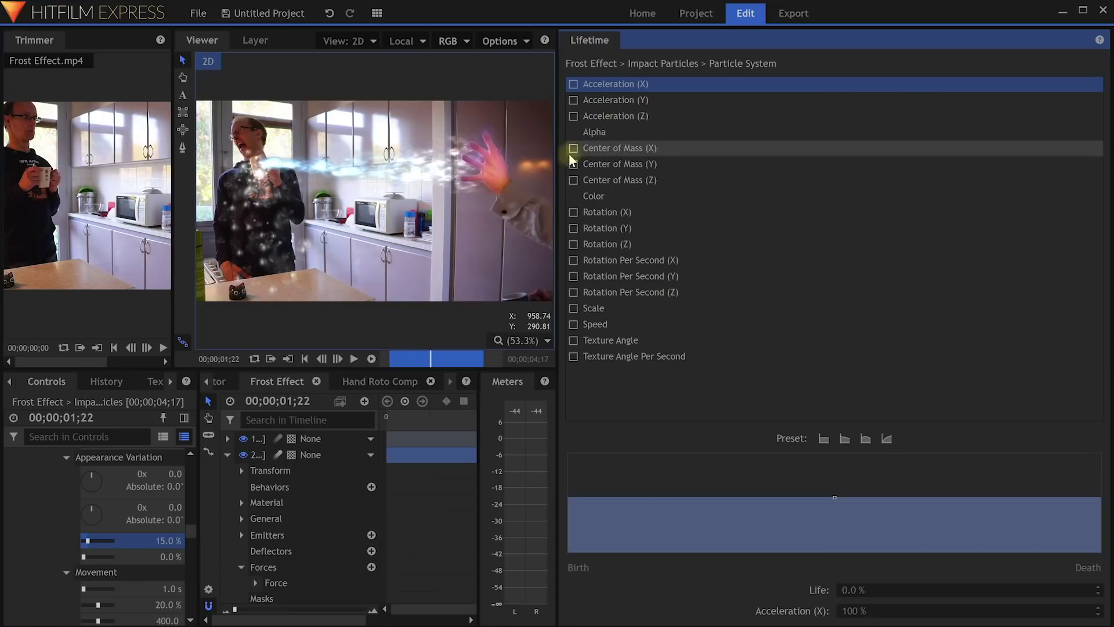
pyautogui.click(830, 196)
pyautogui.click(963, 542)
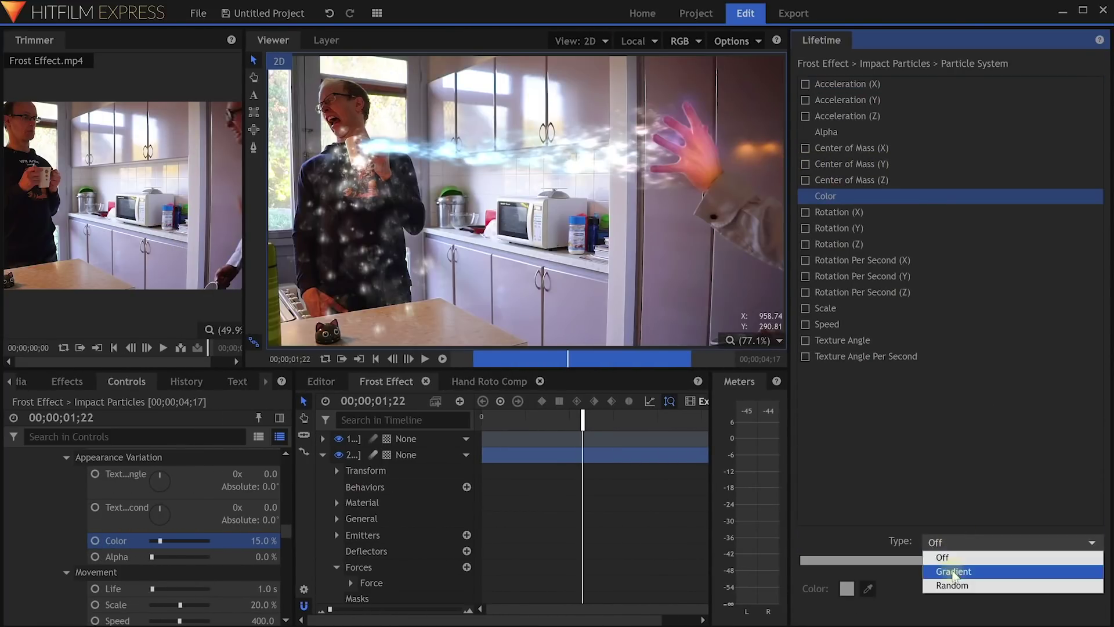
pyautogui.click(953, 571)
pyautogui.doubleClick(869, 555)
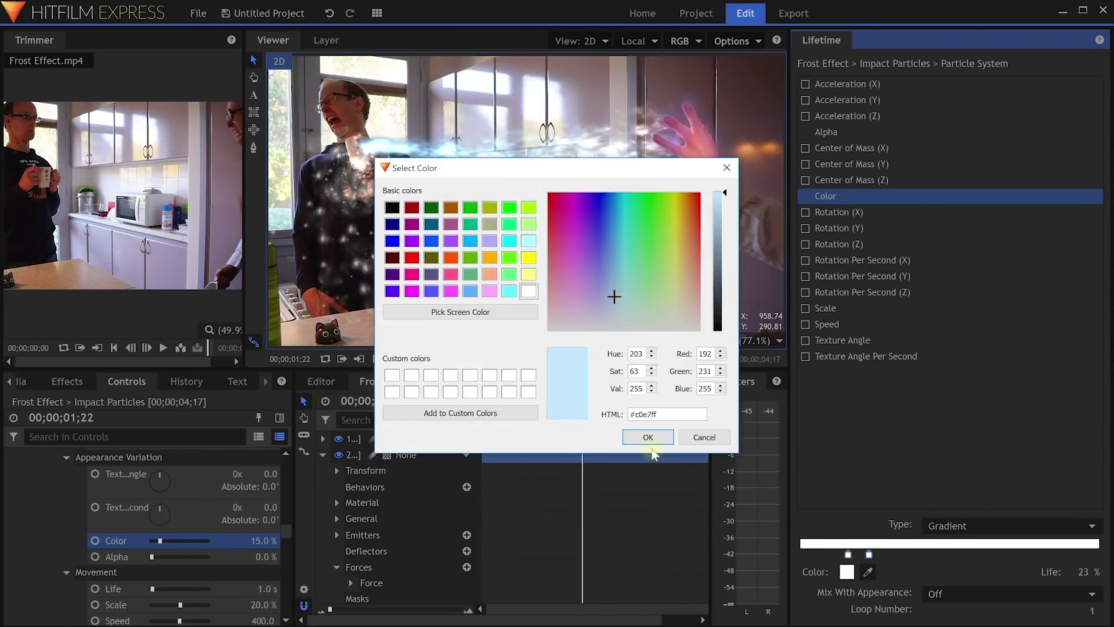
pyautogui.click(648, 437)
# - Move a color gradient stop close to the end of life, recolor it a stronger blue and choose the Mix With Appearance option
pyautogui.moveTo(869, 554); pyautogui.dragTo(1086, 554)
pyautogui.doubleClick(1086, 554)
pyautogui.click(601, 239)
pyautogui.click(611, 232)
pyautogui.click(648, 437)
pyautogui.click(858, 554)
pyautogui.click(940, 594)
pyautogui.click(940, 611)
# - Set the impact particles' Alpha lifetime to Gradient, fading to transparent at the end of life, with an opaque stop at 31% life
pyautogui.click(827, 131)
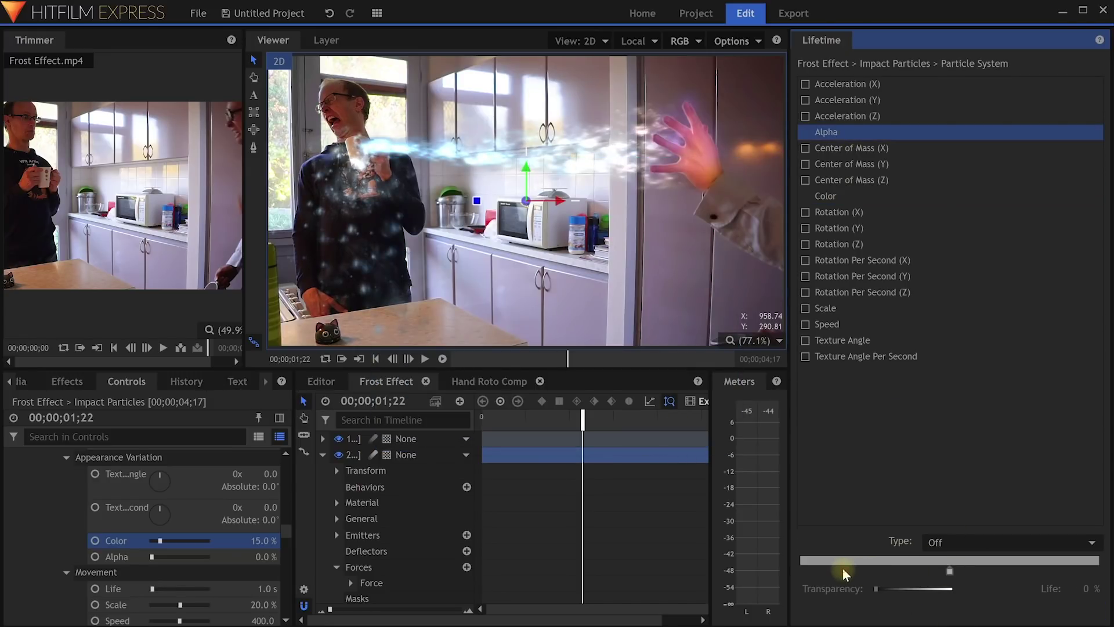
pyautogui.click(1010, 542)
pyautogui.click(957, 559)
pyautogui.click(1099, 554)
pyautogui.click(878, 575)
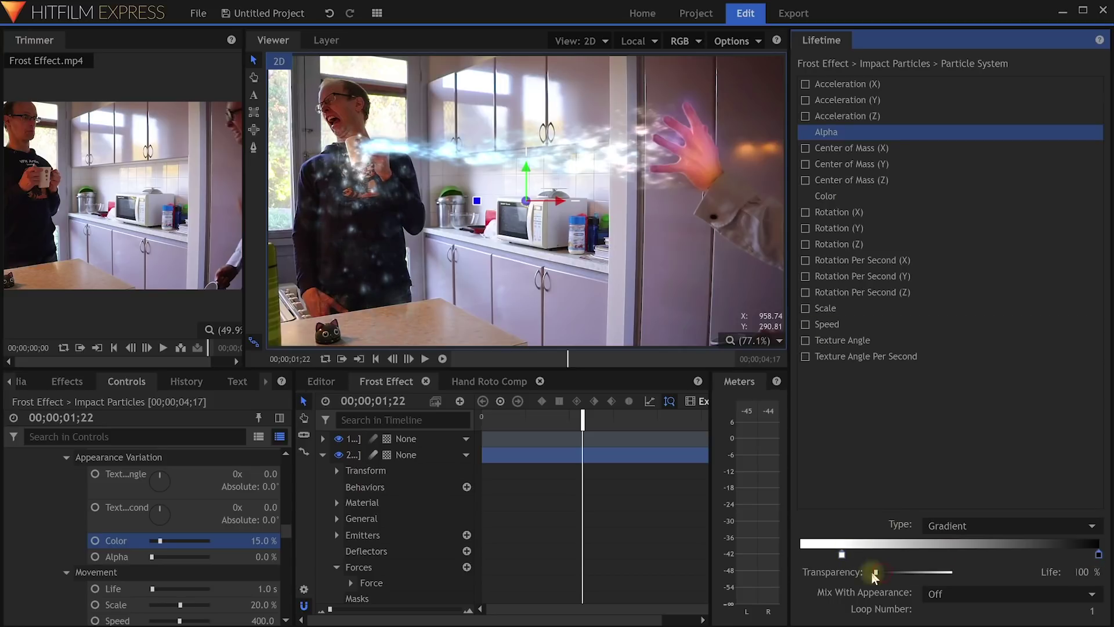
pyautogui.click(845, 556)
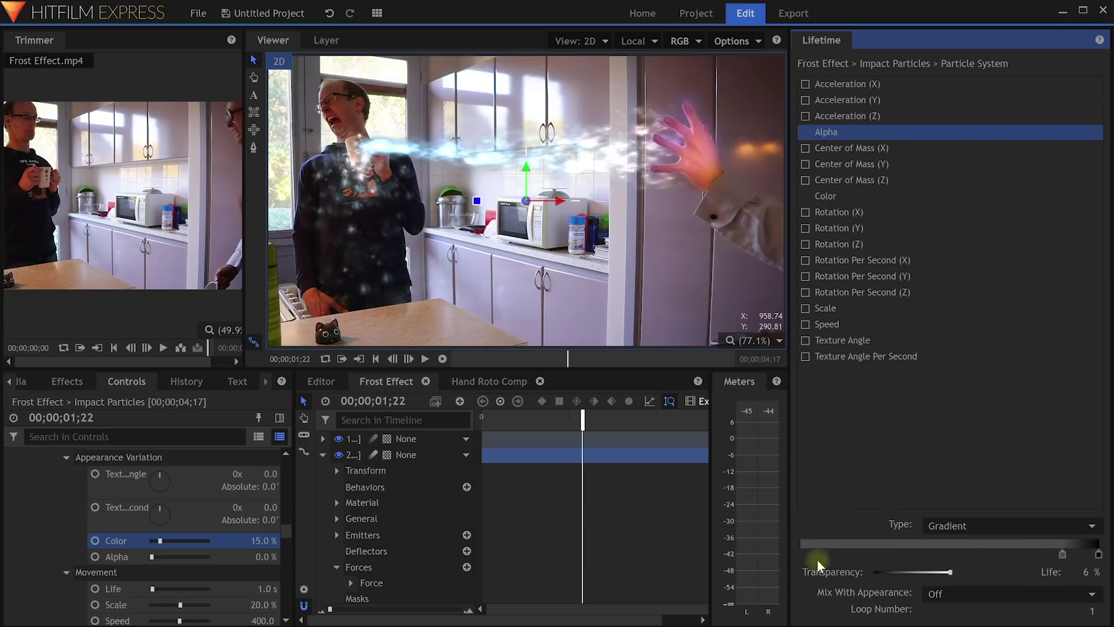
pyautogui.moveTo(821, 554); pyautogui.dragTo(902, 556)
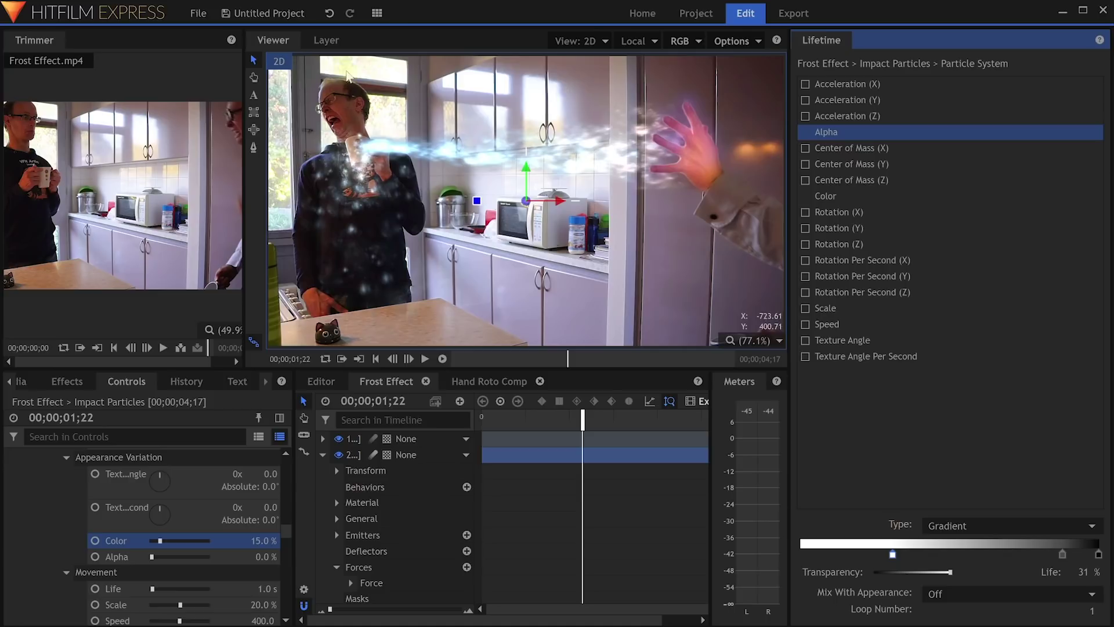
# - Enable motion blur on the Impact Particles layer in the layout without Lifetime controls and preview the shot from its start
pyautogui.click(377, 13)
pyautogui.click(410, 108)
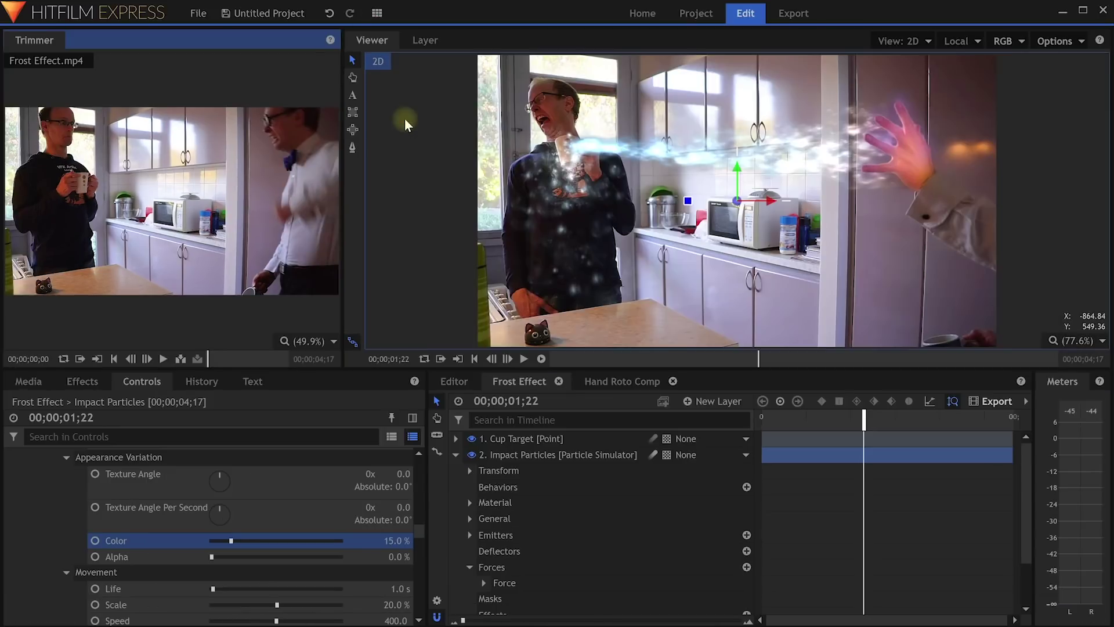
pyautogui.click(654, 454)
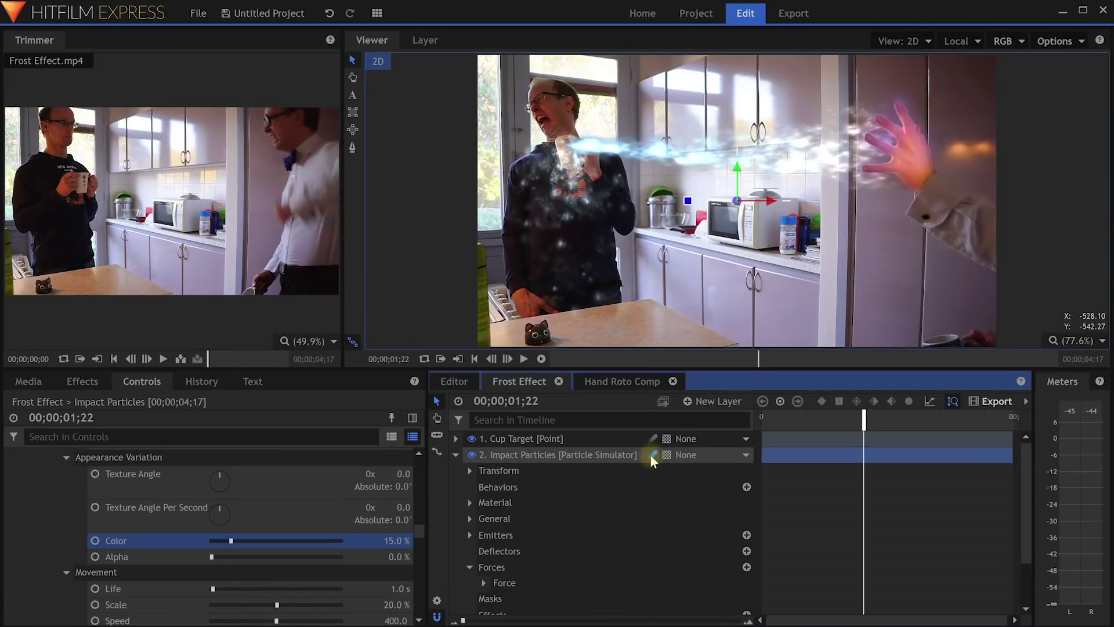
pyautogui.click(788, 417)
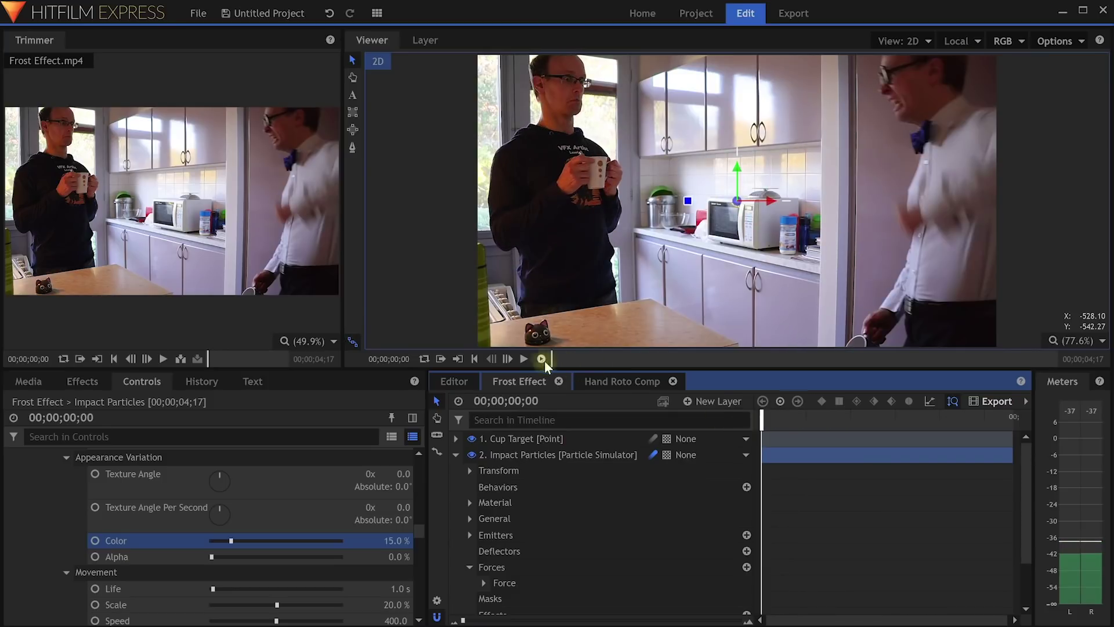
pyautogui.click(540, 359)
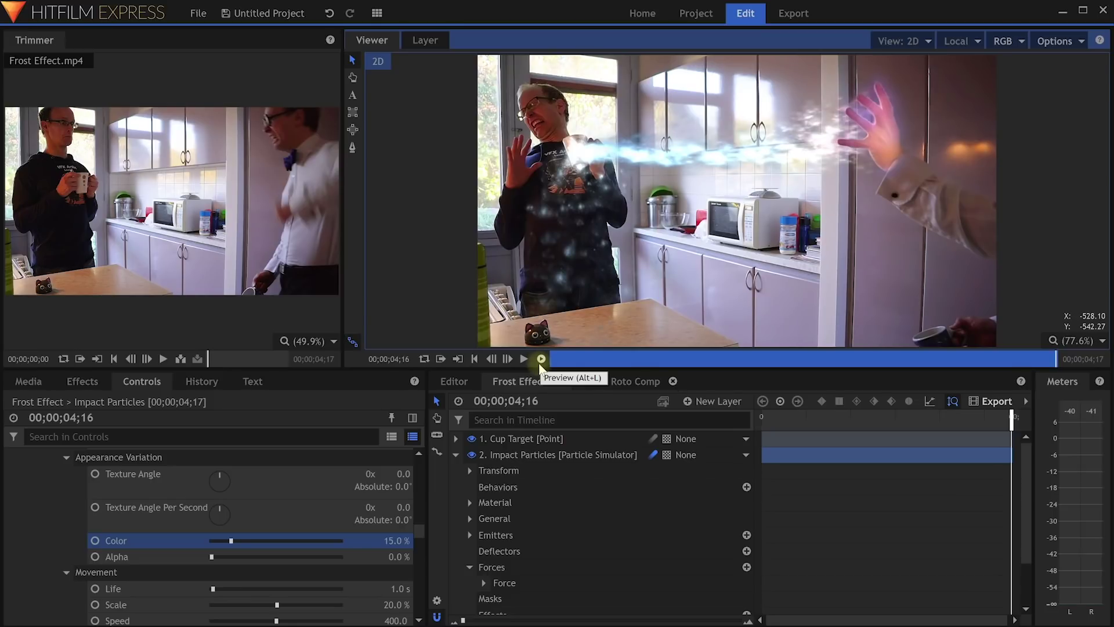
# - Add a deflector to the Impact Particles and place it below the front edge of the table at about -522.9, -561.5
pyautogui.click(529, 456)
pyautogui.scroll(-5, 72, 546)
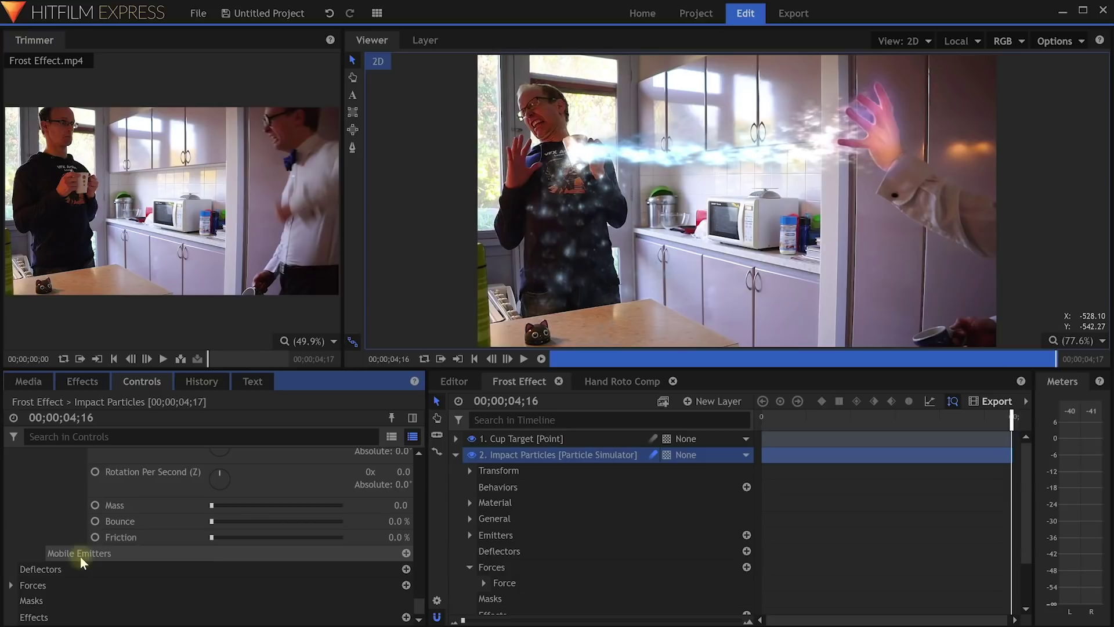
pyautogui.click(76, 568)
pyautogui.click(406, 571)
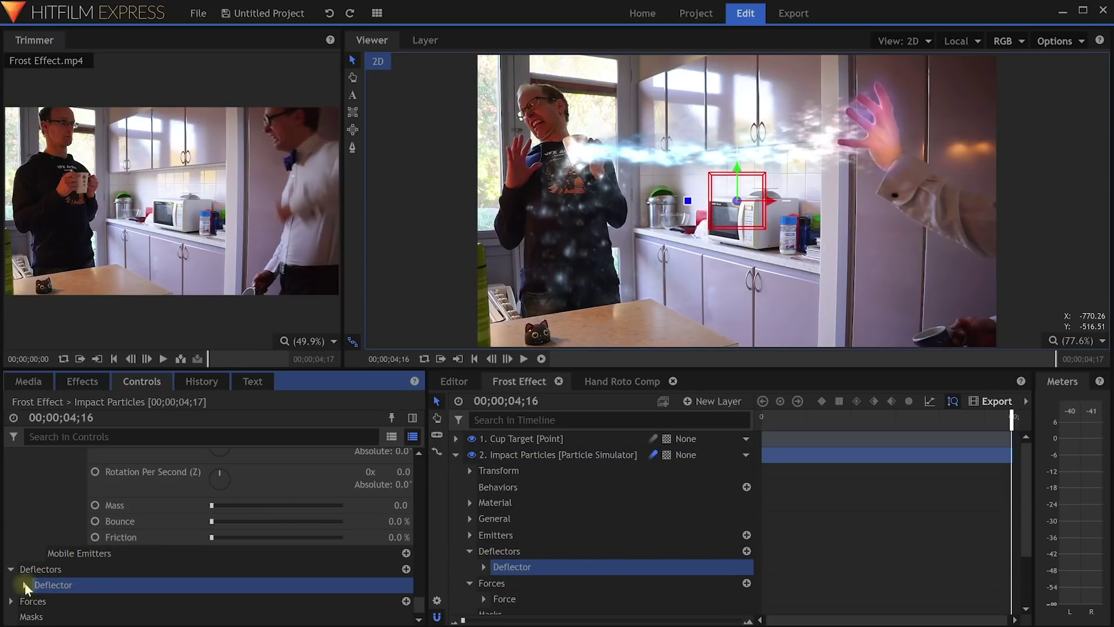
pyautogui.click(25, 584)
pyautogui.click(38, 570)
pyautogui.moveTo(737, 200); pyautogui.dragTo(610, 324)
# - Unlink the deflector's scale proportions and set its Scale to 500%, 100% and 300%
pyautogui.scroll(-2, 609, 324)
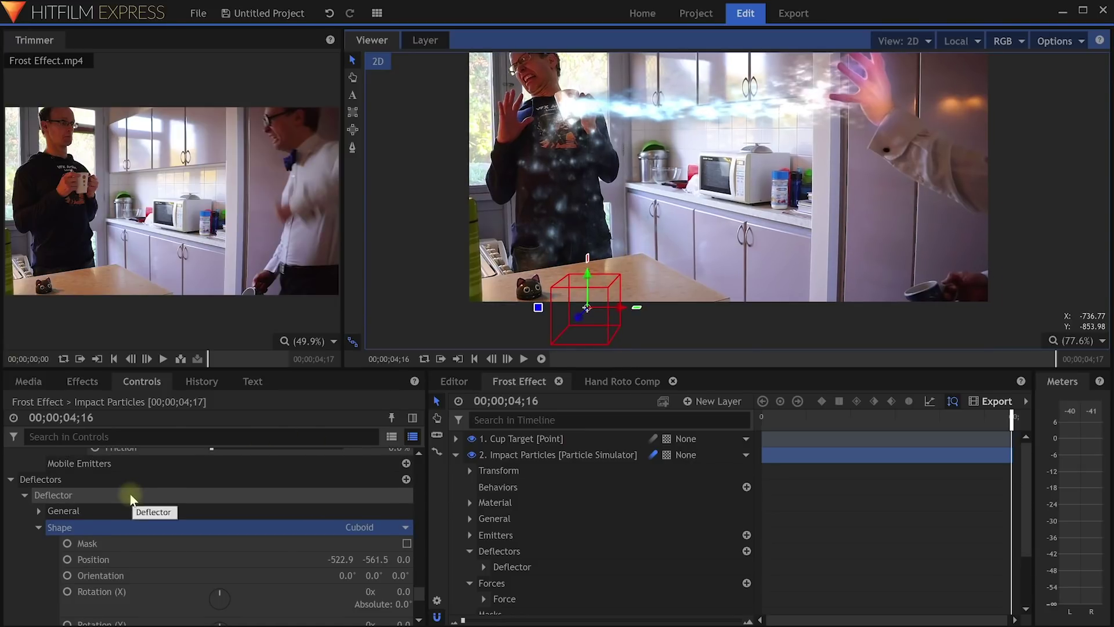
pyautogui.scroll(-1, 203, 506)
pyautogui.scroll(-4, 206, 504)
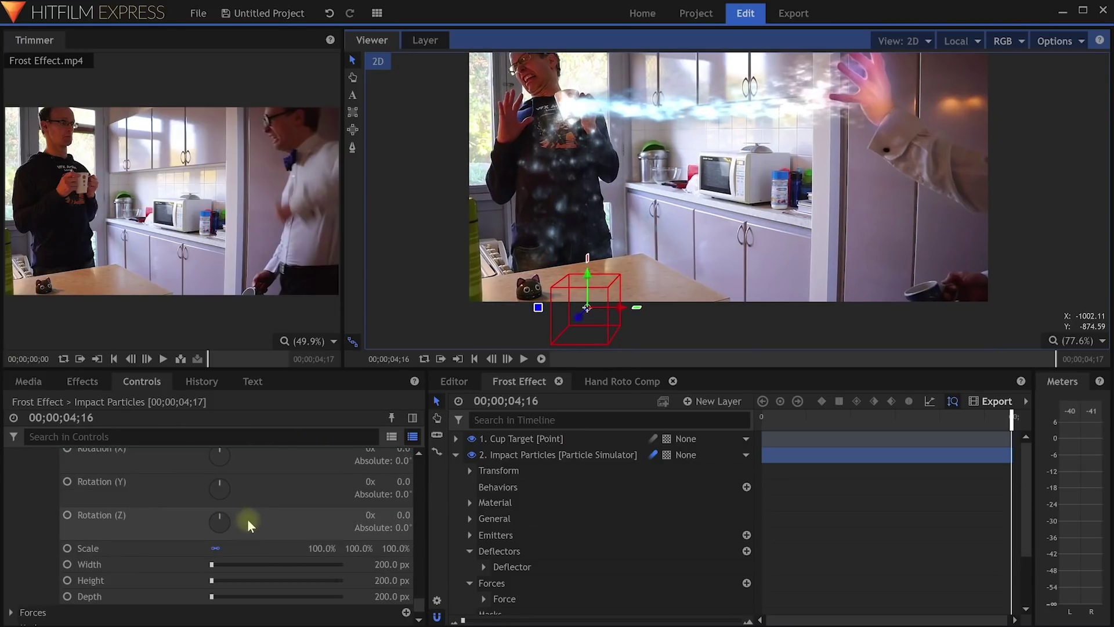
pyautogui.click(213, 548)
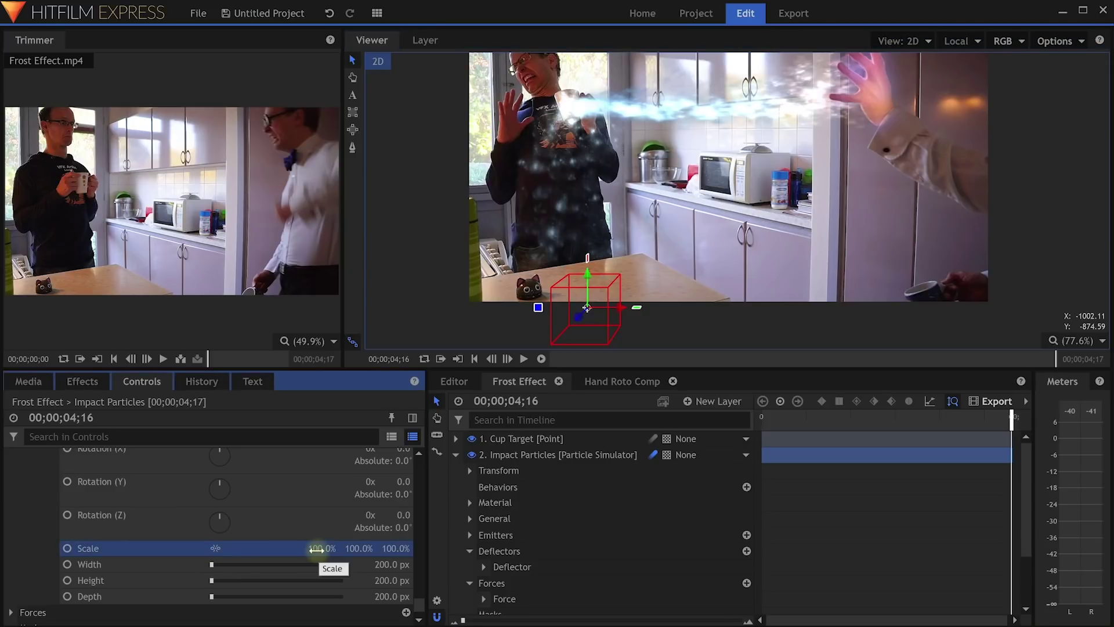
pyautogui.write('500')
pyautogui.press('Tab')
pyautogui.write('100')
pyautogui.press('Tab')
pyautogui.write('300')
pyautogui.press('Return')
# - Lower the deflector slightly beneath the tabletop and preview how the impact particles bounce off it
pyautogui.click(585, 307)
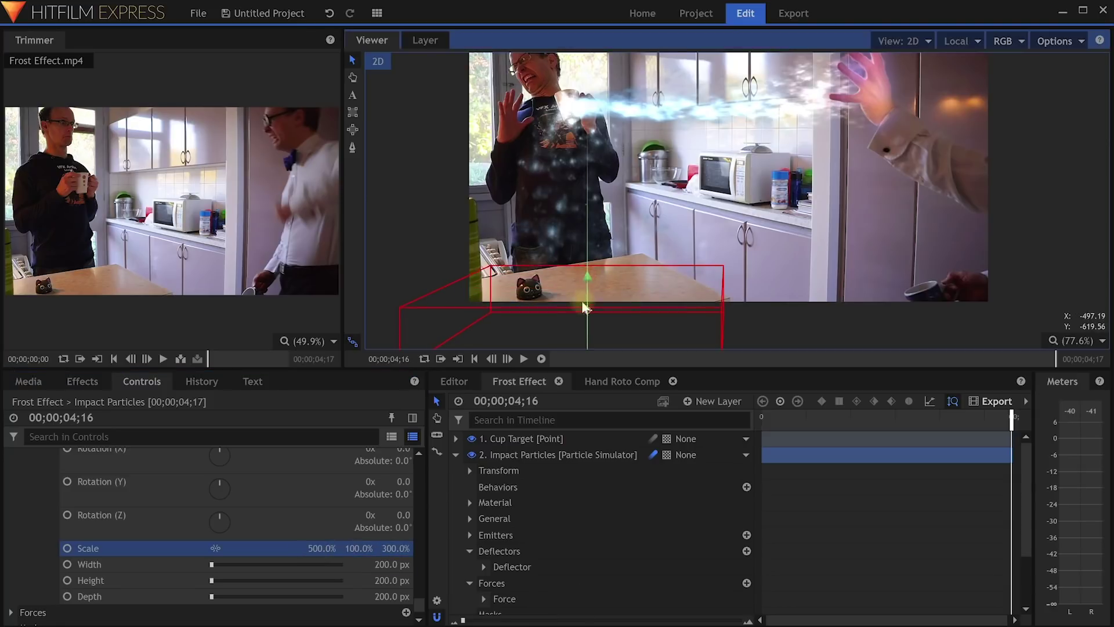
pyautogui.click(526, 358)
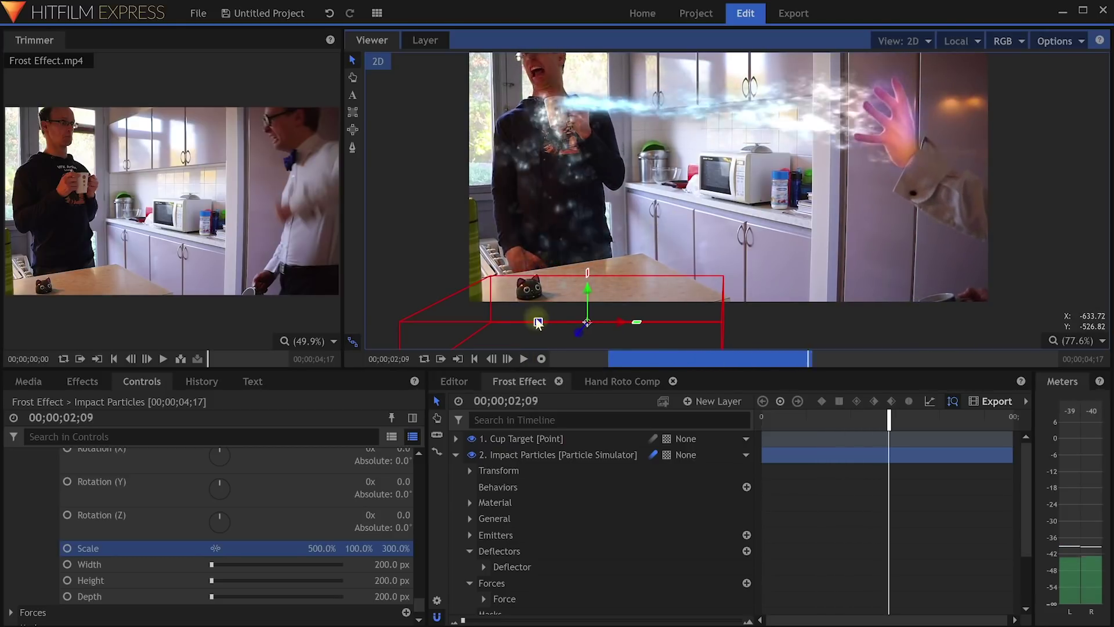
pyautogui.click(541, 359)
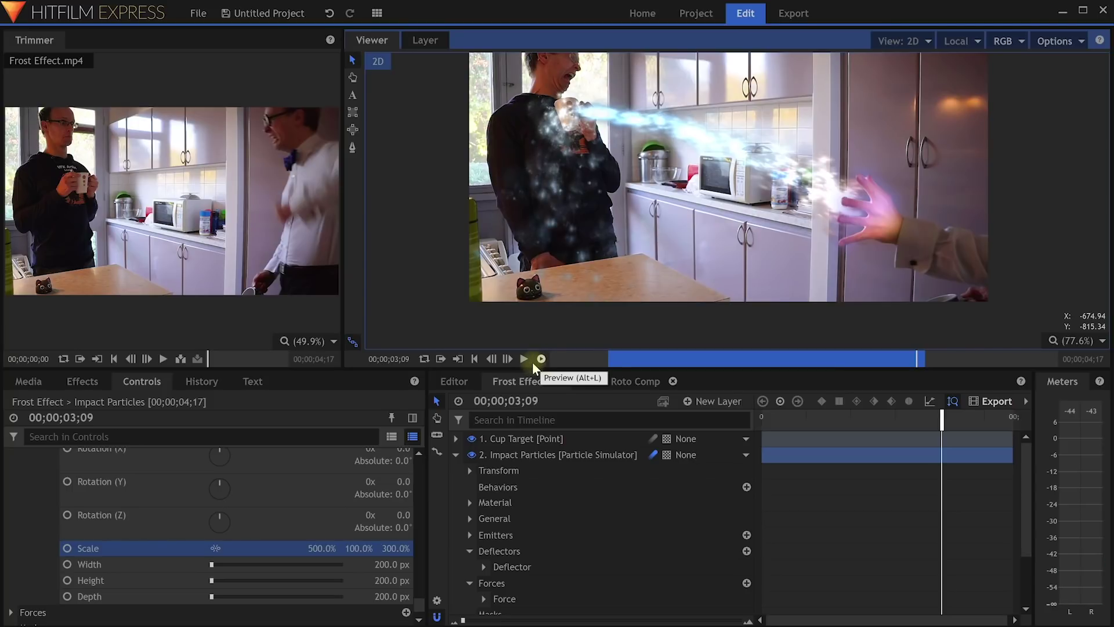
# - Create a black 1920 x 1080 plane layer named Flare in the Frost Effect timeline
pyautogui.click(455, 454)
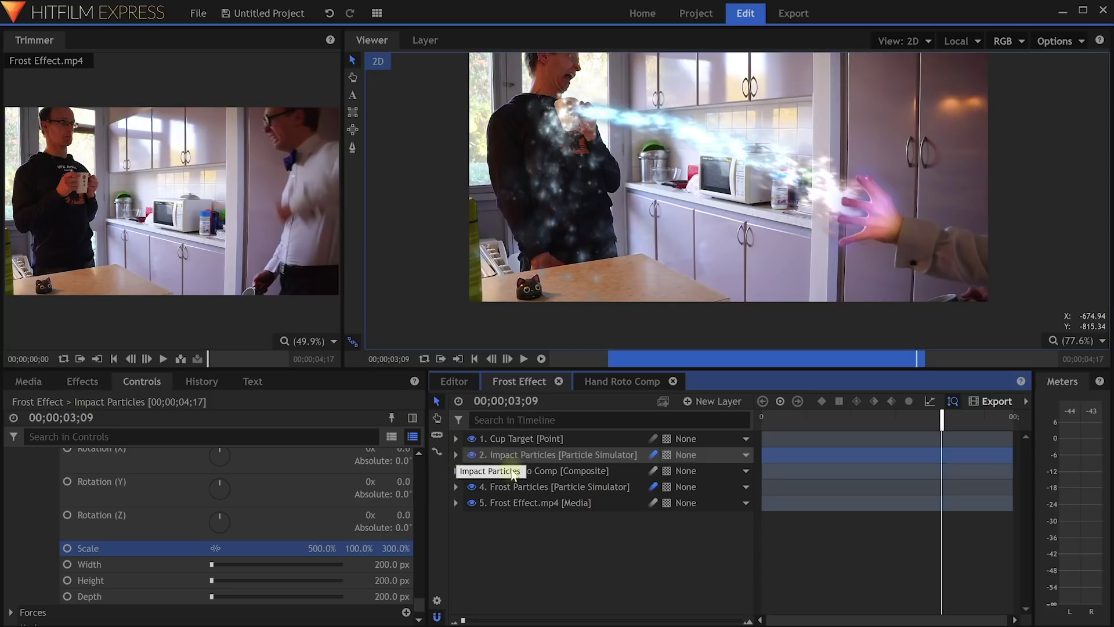
pyautogui.rightClick(478, 525)
pyautogui.moveTo(490, 533)
pyautogui.click(598, 534)
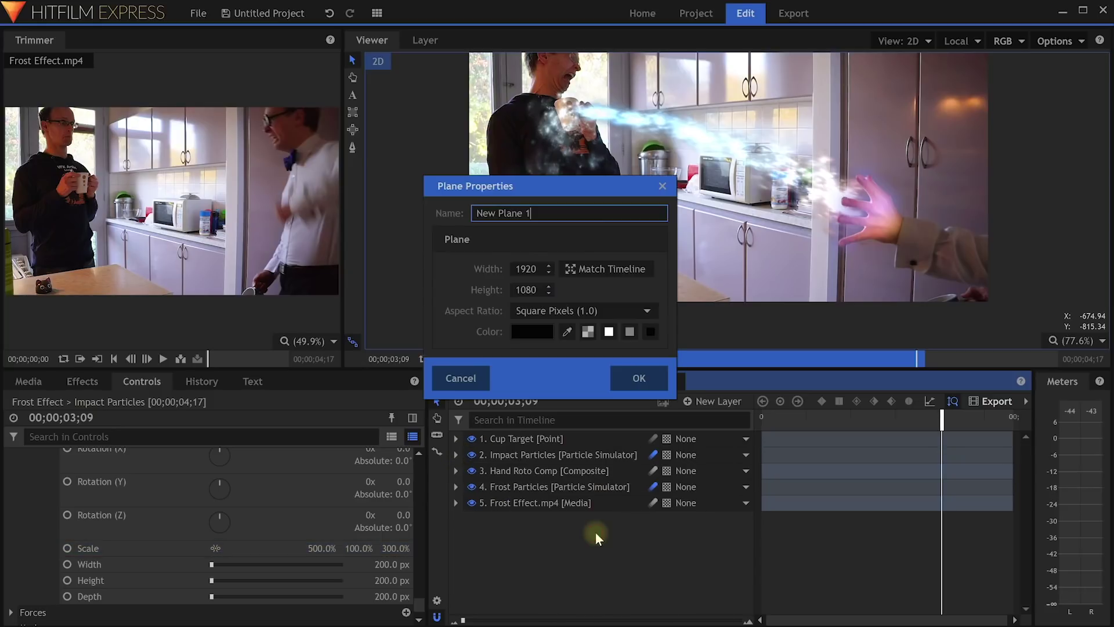
pyautogui.write('Flare')
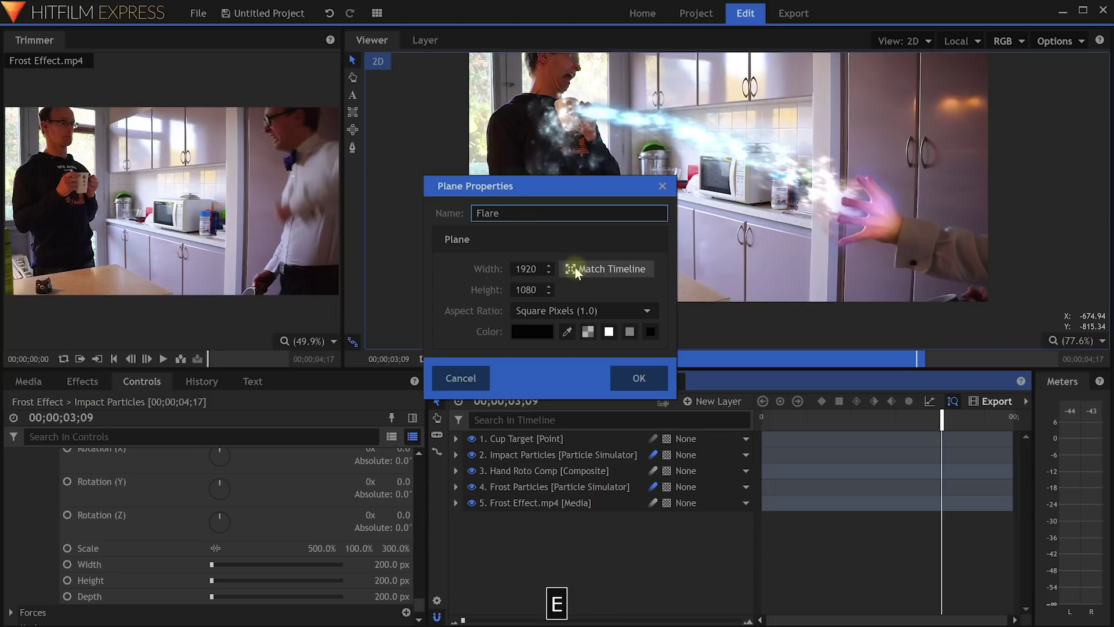
pyautogui.click(531, 332)
pyautogui.click(637, 413)
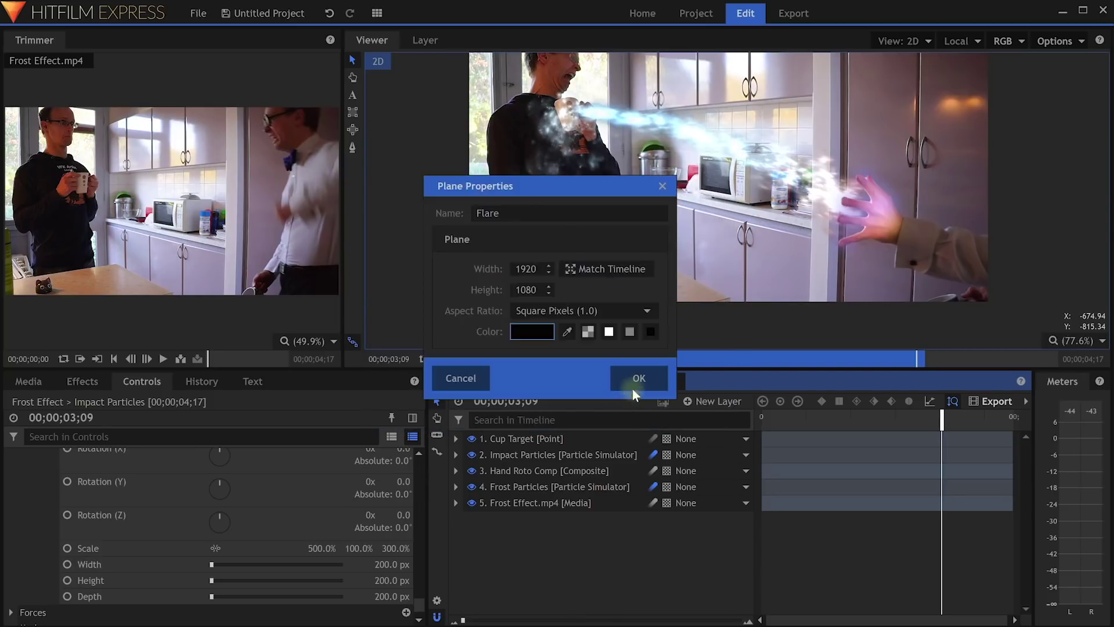
pyautogui.click(636, 380)
# - Apply the Light Flares effect to the Flare plane and set the layer's Blend to Screen
pyautogui.click(81, 381)
pyautogui.click(83, 406)
pyautogui.write('light fla')
pyautogui.moveTo(70, 480); pyautogui.dragTo(505, 439)
pyautogui.click(140, 383)
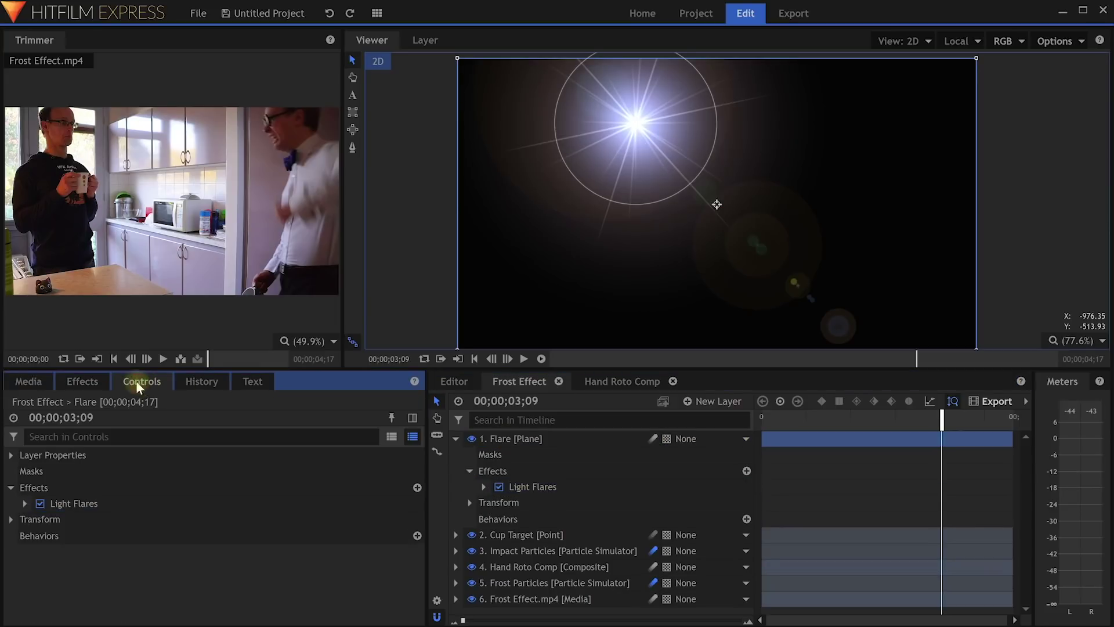
pyautogui.click(11, 455)
pyautogui.click(259, 519)
pyautogui.click(270, 477)
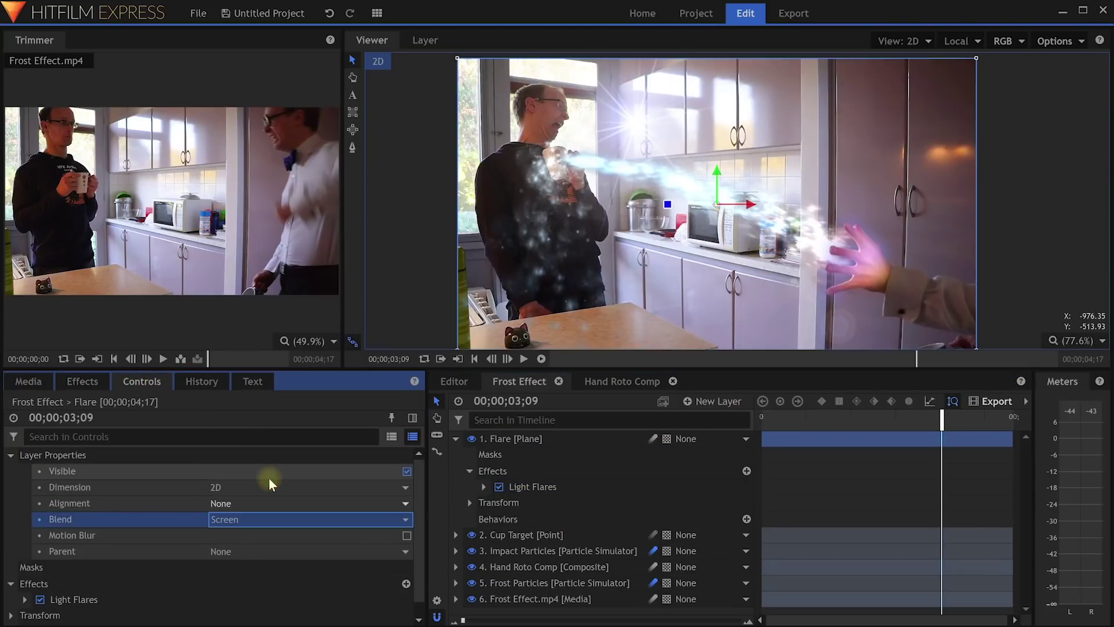
# - Set the Light Flares effect's Flare Type to Digital Blocks
pyautogui.click(24, 599)
pyautogui.scroll(-3, 34, 604)
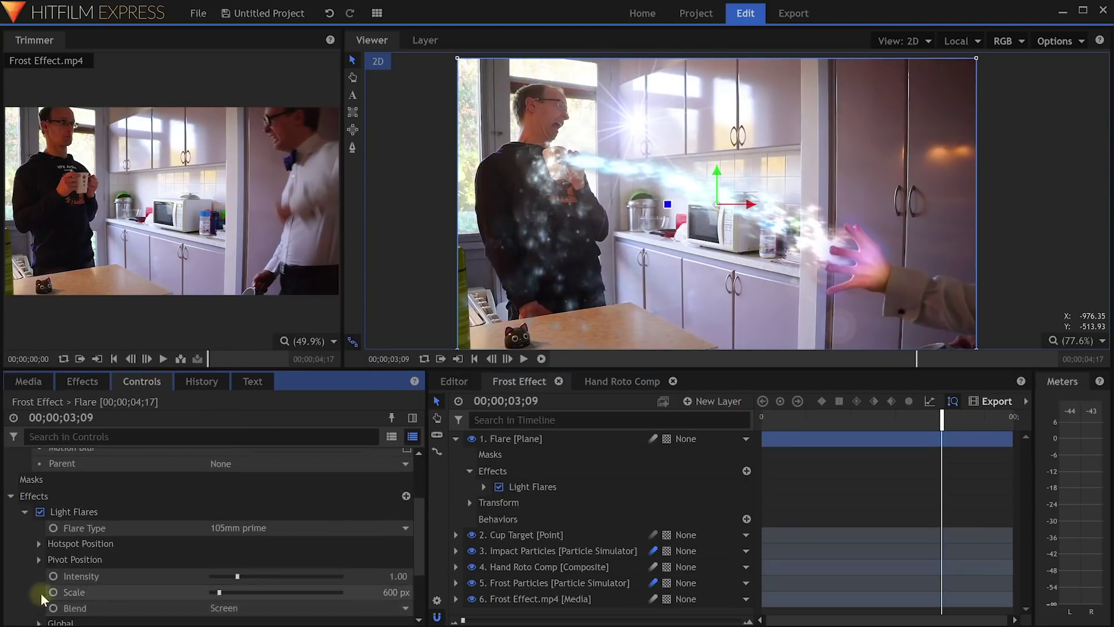
pyautogui.click(258, 529)
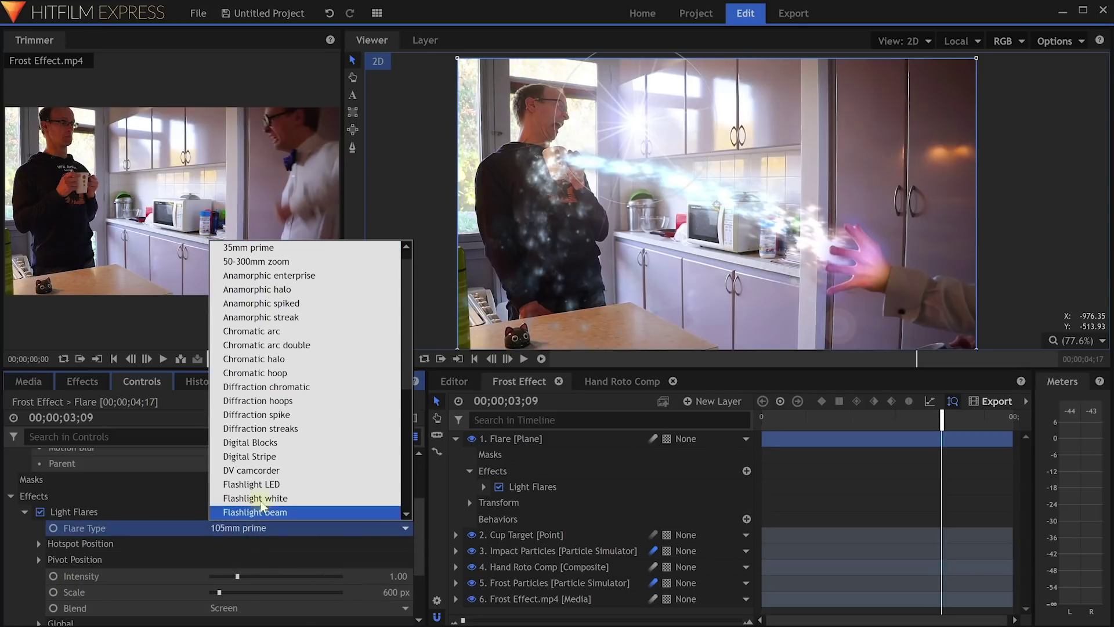
pyautogui.click(250, 443)
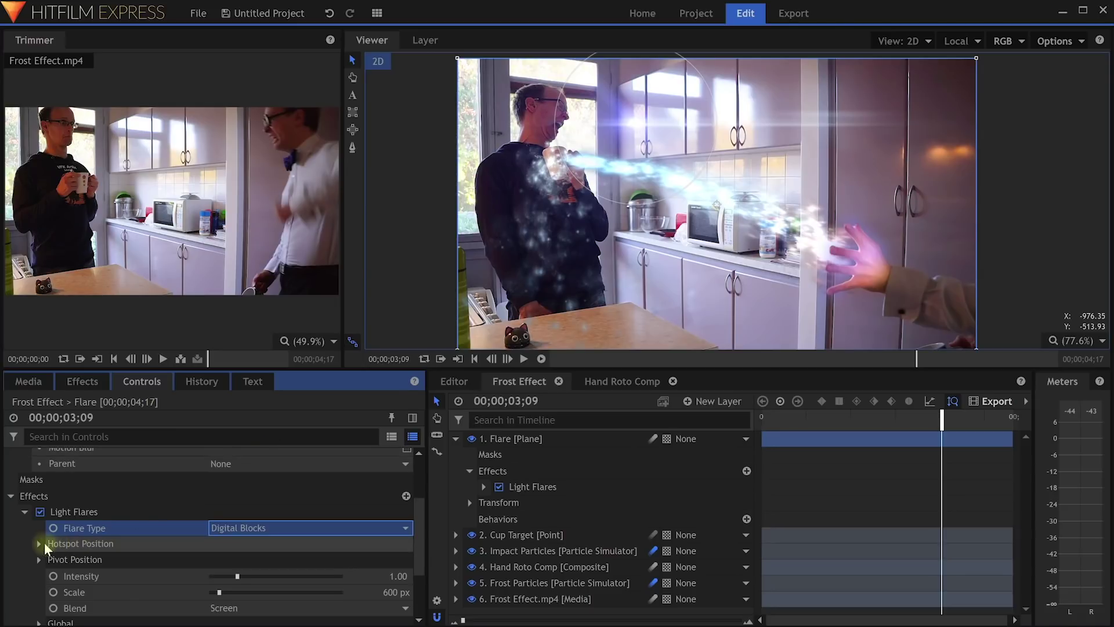
# - Set the flare's Hotspot Position center to 0, 0 and attach it to the Cup Target layer
pyautogui.click(39, 543)
pyautogui.write('0')
pyautogui.press('Tab')
pyautogui.write('0')
pyautogui.press('Tab')
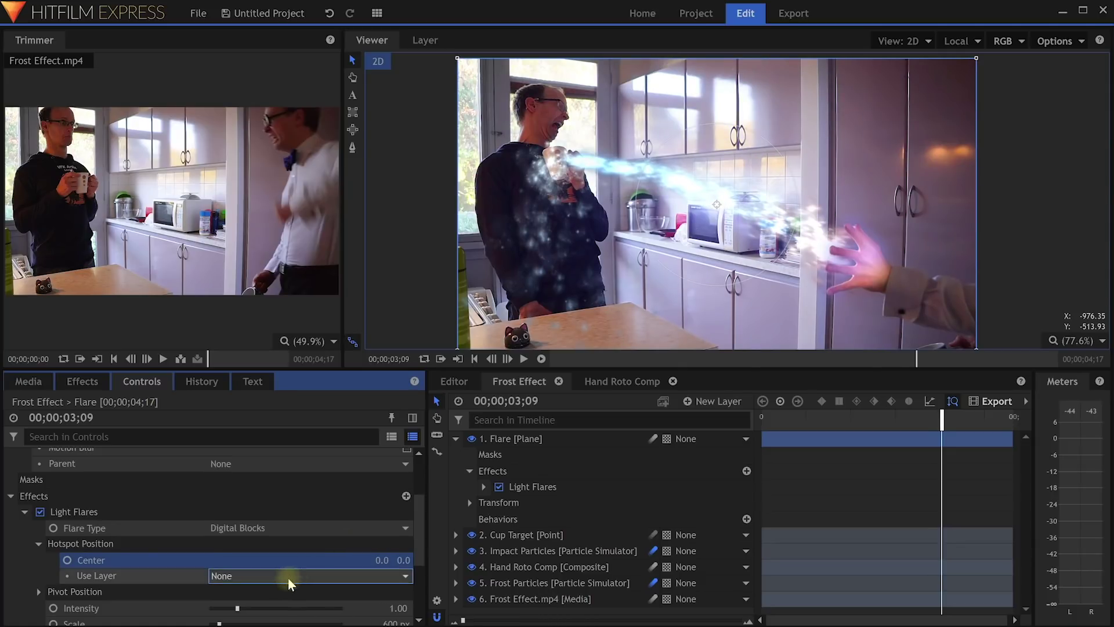
pyautogui.click(268, 576)
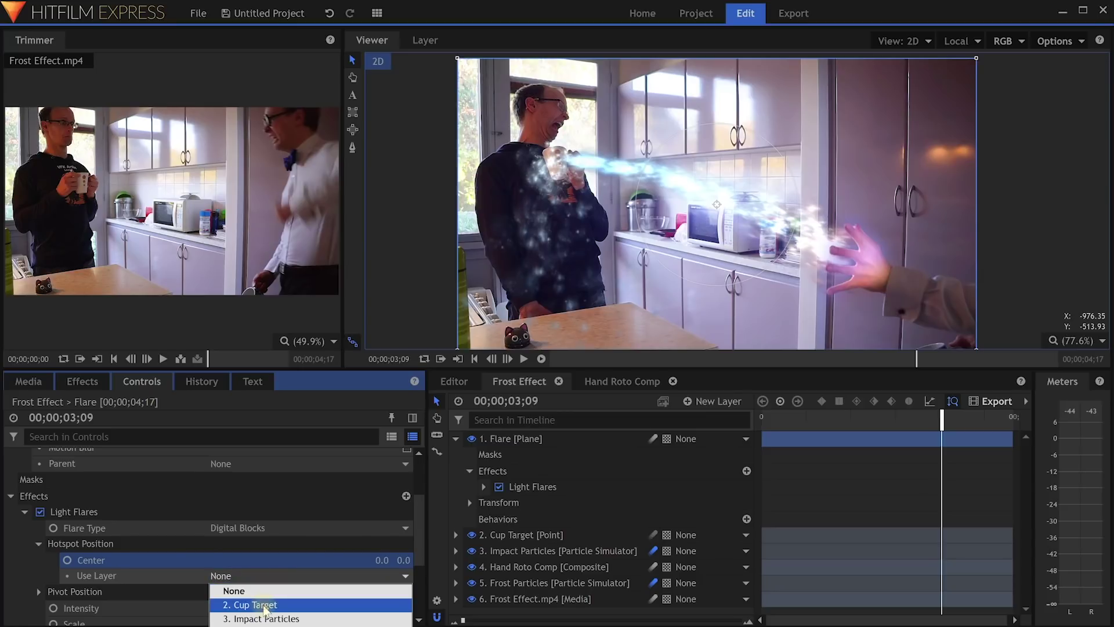
pyautogui.click(264, 606)
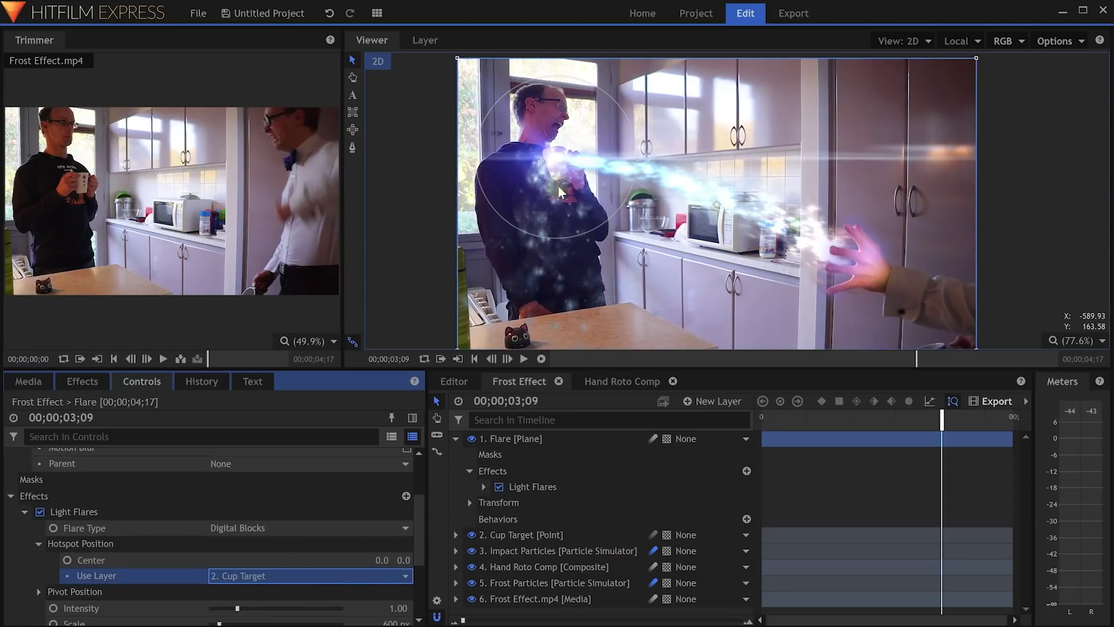
# - Keyframe the flare's Intensity from its minimum before the frost impact up to 0.90 during the impact, and collapse the Flare layer
pyautogui.moveTo(941, 415); pyautogui.dragTo(802, 419)
pyautogui.scroll(-2, 65, 566)
pyautogui.moveTo(237, 564); pyautogui.dragTo(212, 564)
pyautogui.moveTo(802, 416); pyautogui.dragTo(864, 441)
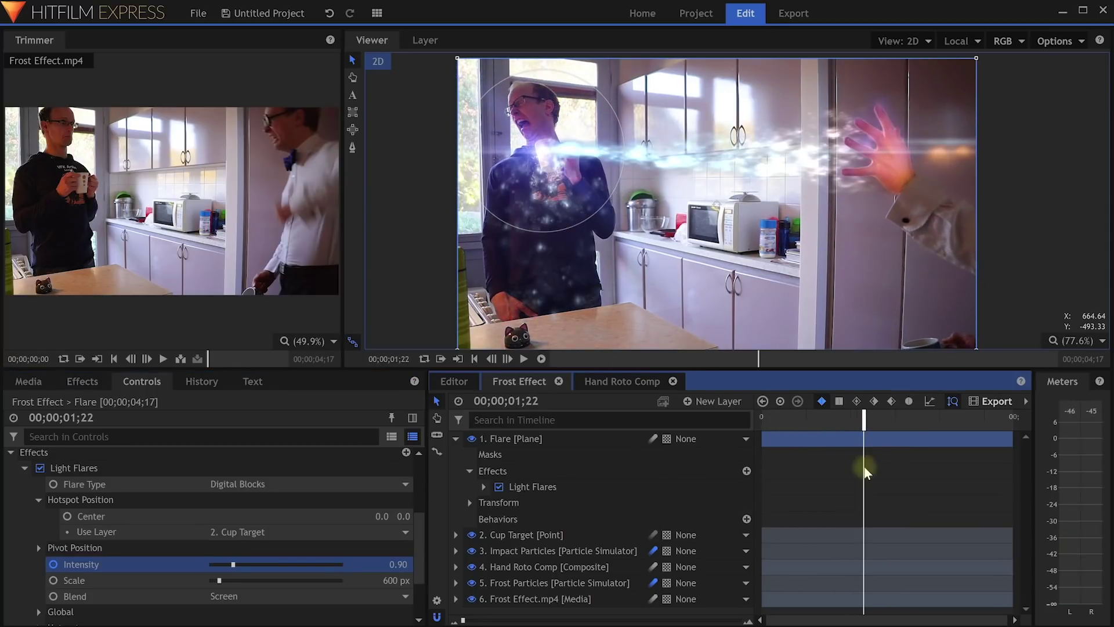
pyautogui.click(456, 439)
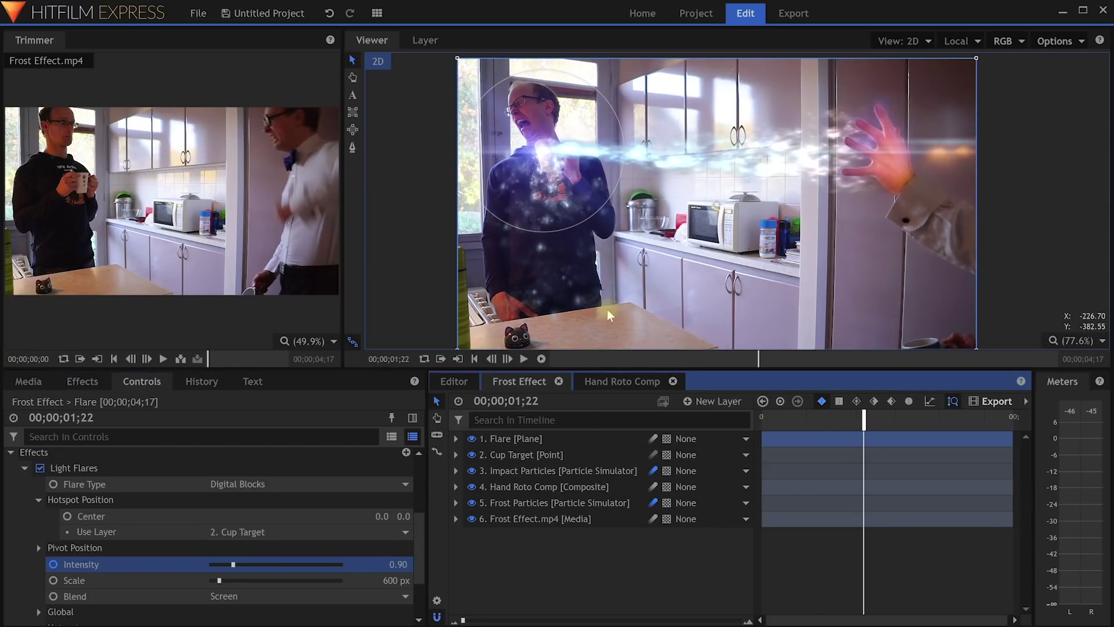
# - Combine the Hand Roto Comp and Frost Particles layers into a composite shot named Frost Particles Comp
pyautogui.click(513, 502)
pyautogui.keyDown('ctrl'); pyautogui.click(517, 486); pyautogui.keyUp('ctrl')
pyautogui.rightClick(517, 486)
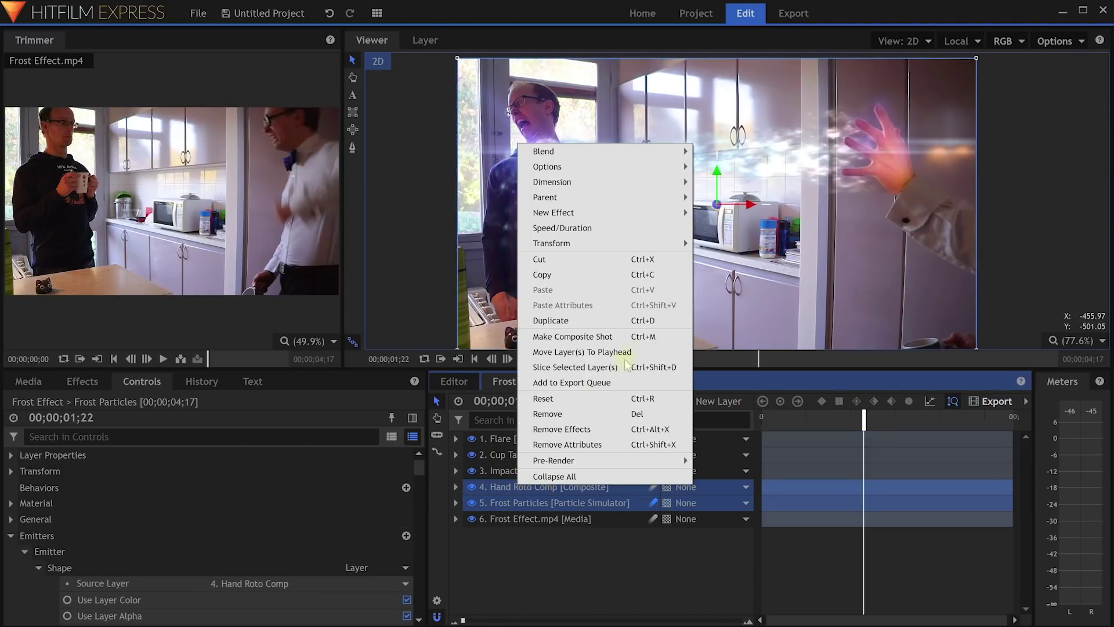
pyautogui.click(615, 337)
pyautogui.write('Frost Particles Comp')
pyautogui.click(656, 342)
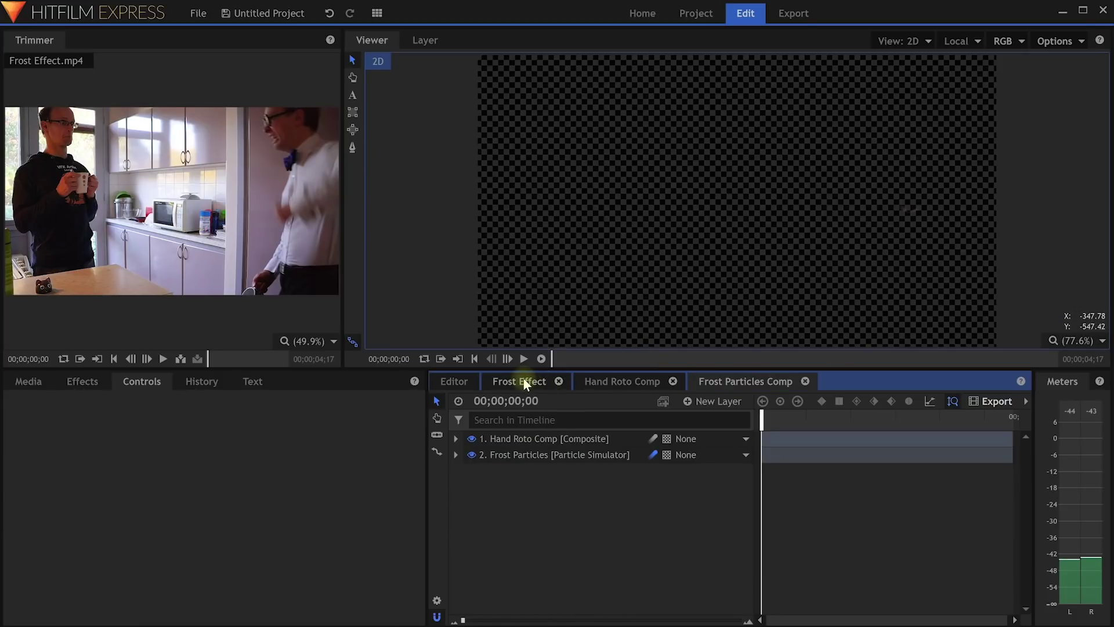
# - Duplicate the Frost Particles Comp layer in Frost Effect as Reflections and rotate and move the copy down over the table
pyautogui.click(522, 381)
pyautogui.click(528, 488)
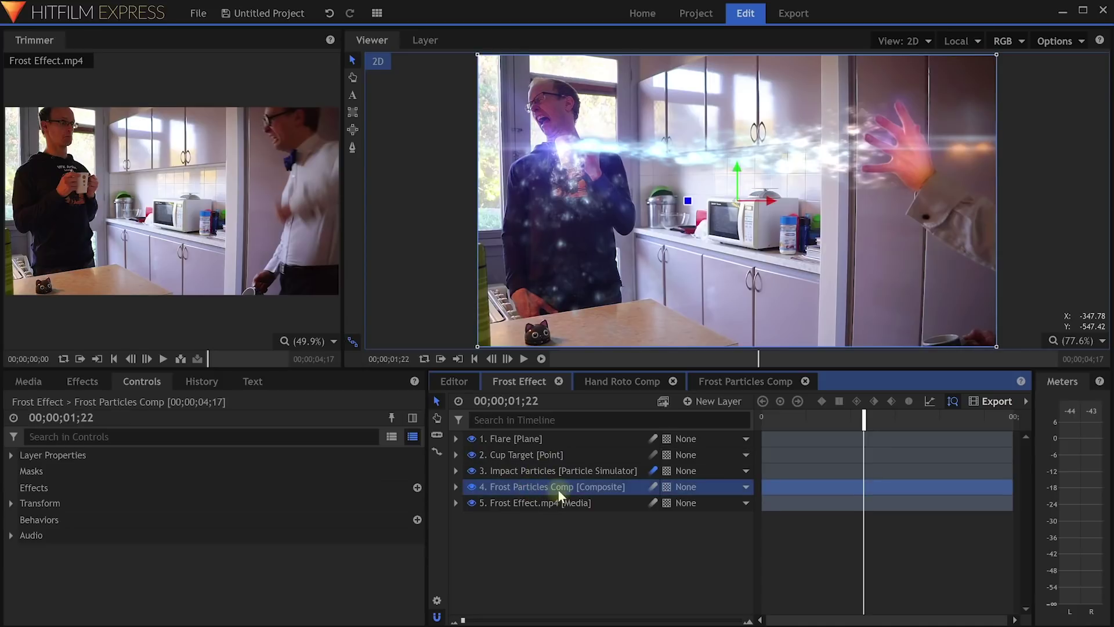
pyautogui.hotkey('ctrl', 'd')
pyautogui.press('F2')
pyautogui.write('Reflections')
pyautogui.press('Return')
pyautogui.moveTo(997, 55); pyautogui.dragTo(939, 321)
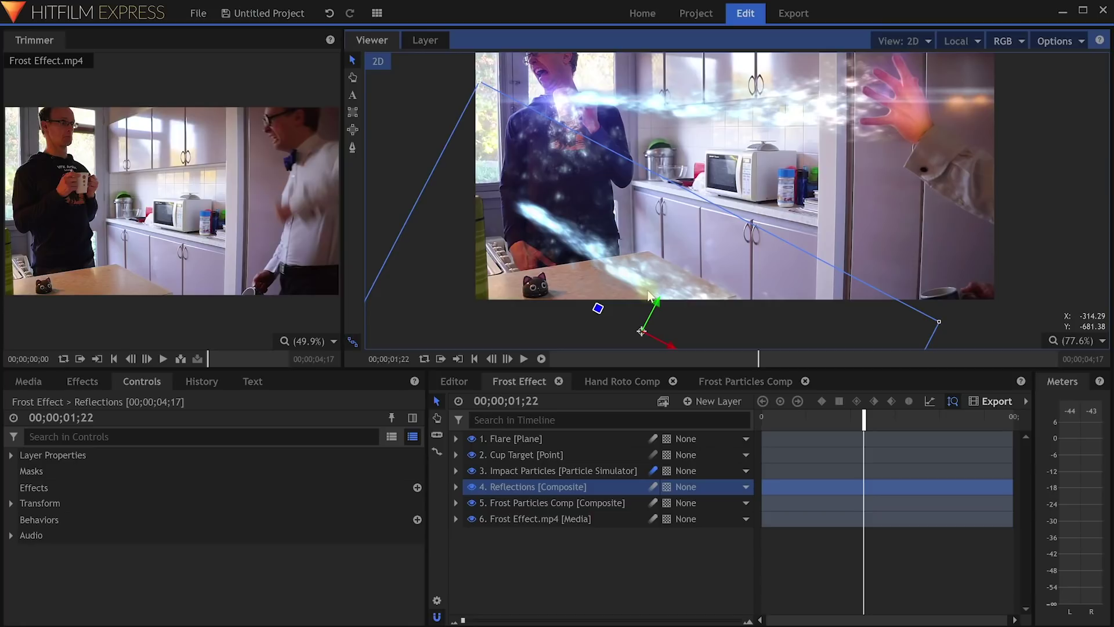
# - Create a black 1920 x 1080 plane named Reflections Matte in the Frost Effect composite
pyautogui.rightClick(467, 530)
pyautogui.moveTo(502, 544)
pyautogui.click(584, 551)
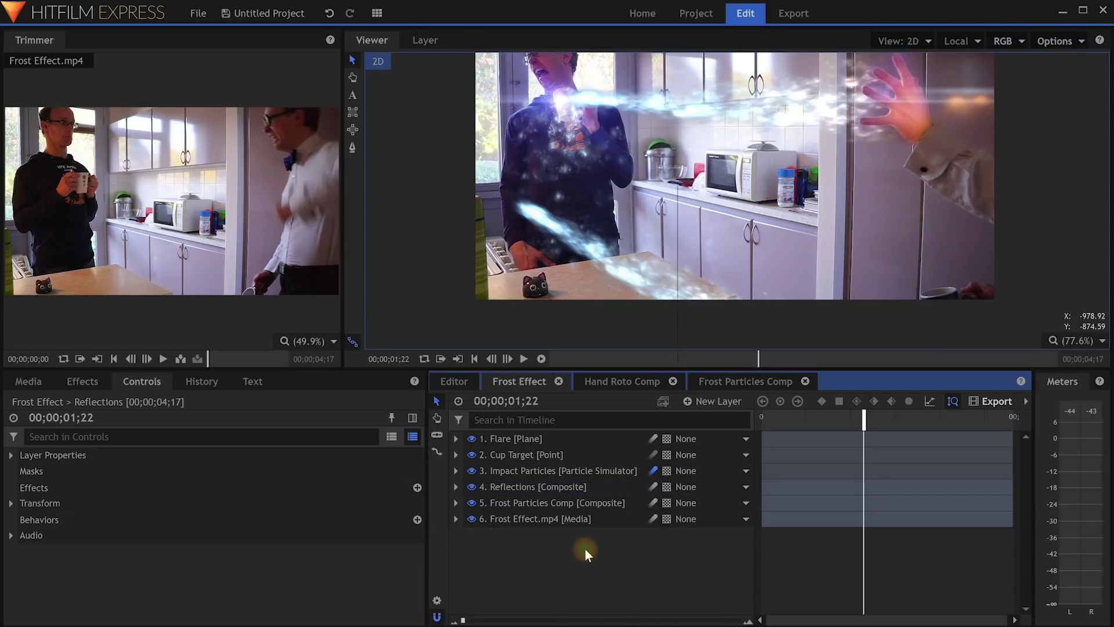
pyautogui.write('Reflections')
pyautogui.write('Matte')
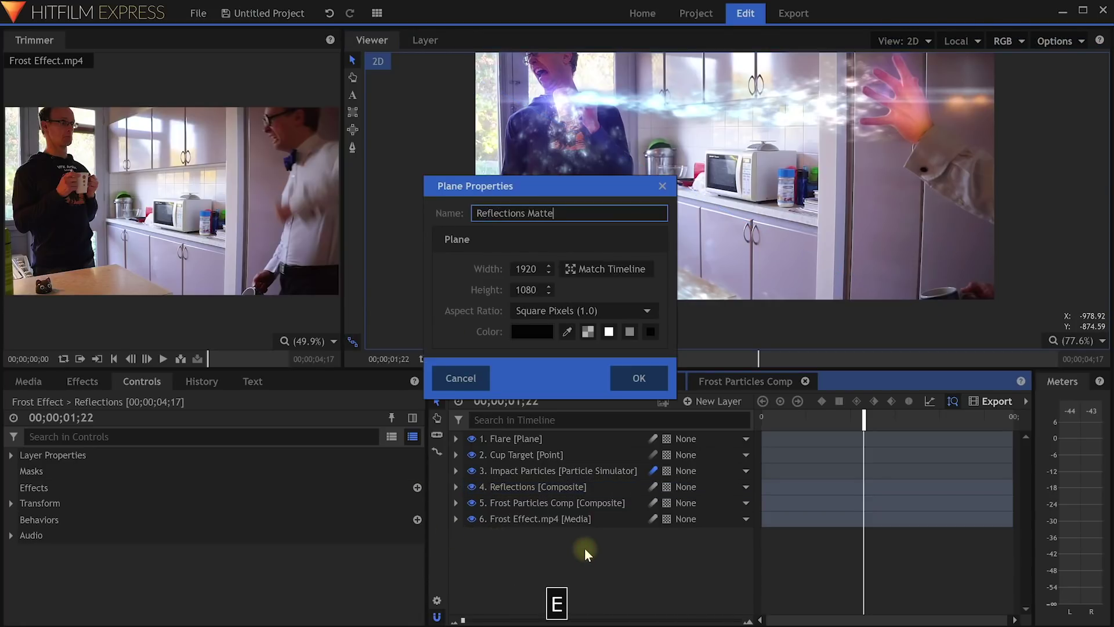
pyautogui.press('Return')
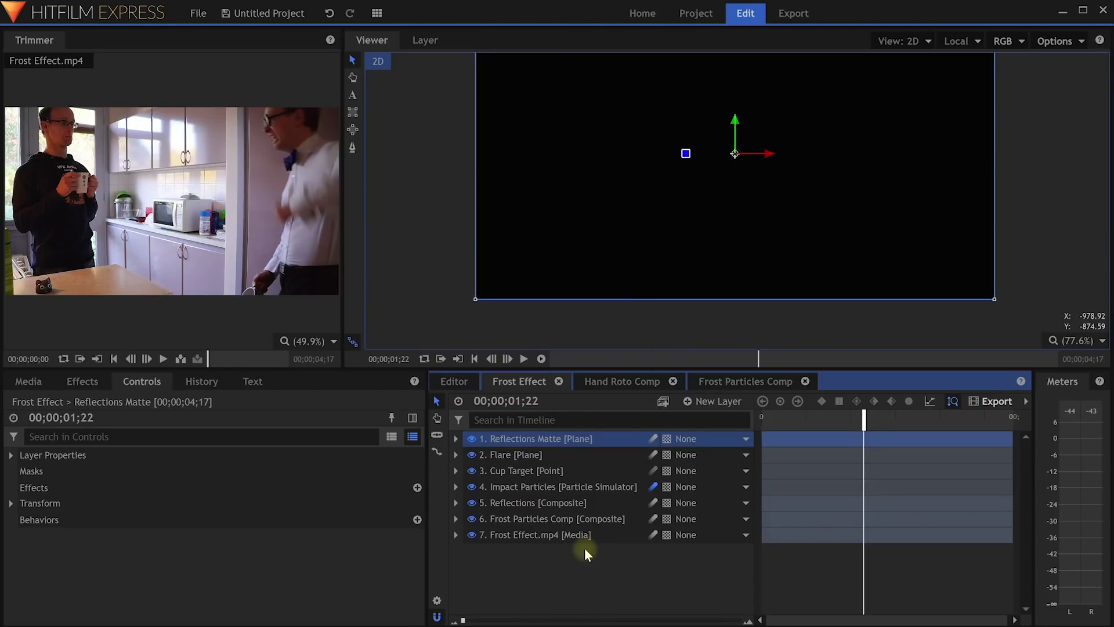
# - Hide the Reflections Matte plane, draw a five-point freehand mask around the tabletop, and show the plane again
pyautogui.click(471, 440)
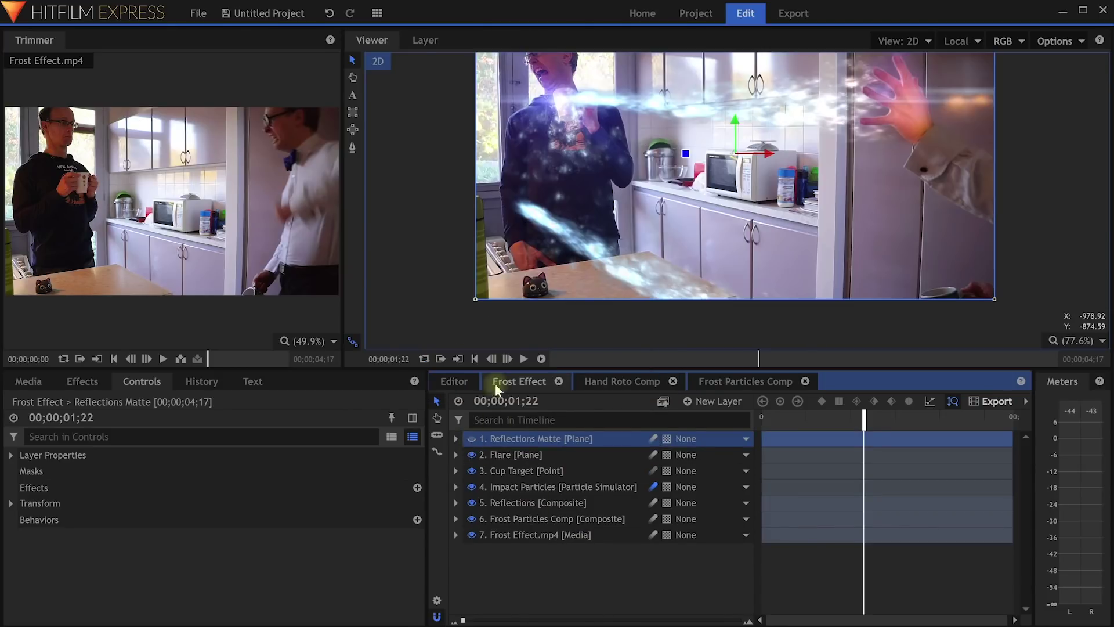
pyautogui.click(352, 147)
pyautogui.scroll(4, 507, 329)
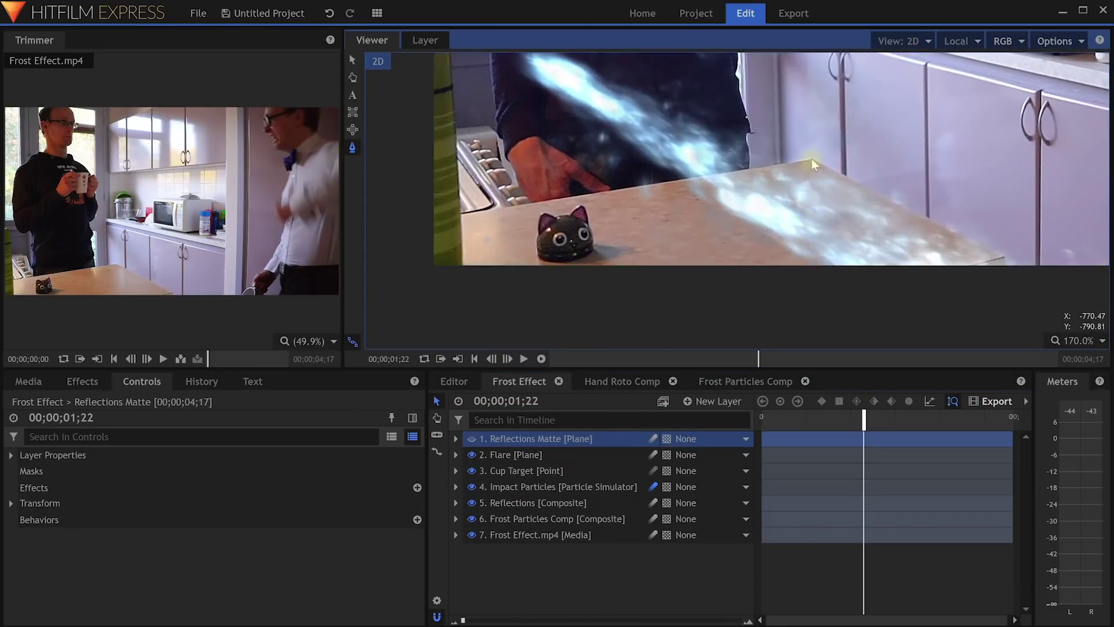
pyautogui.click(812, 159)
pyautogui.click(1004, 257)
pyautogui.click(602, 340)
pyautogui.click(418, 325)
pyautogui.click(404, 224)
pyautogui.moveTo(601, 339); pyautogui.dragTo(1010, 257)
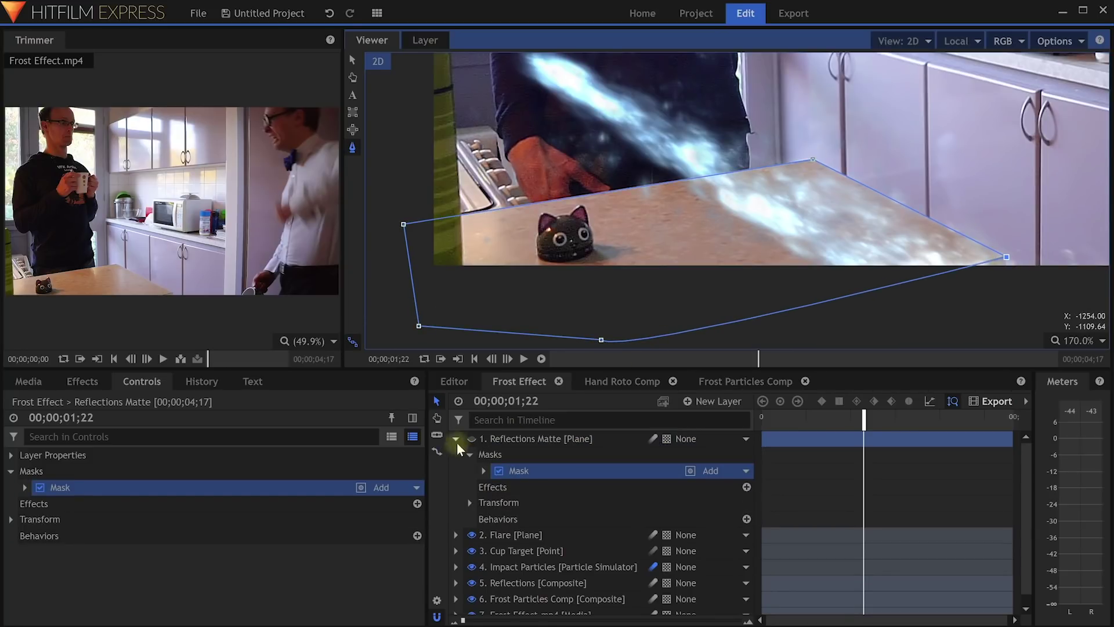
pyautogui.click(471, 439)
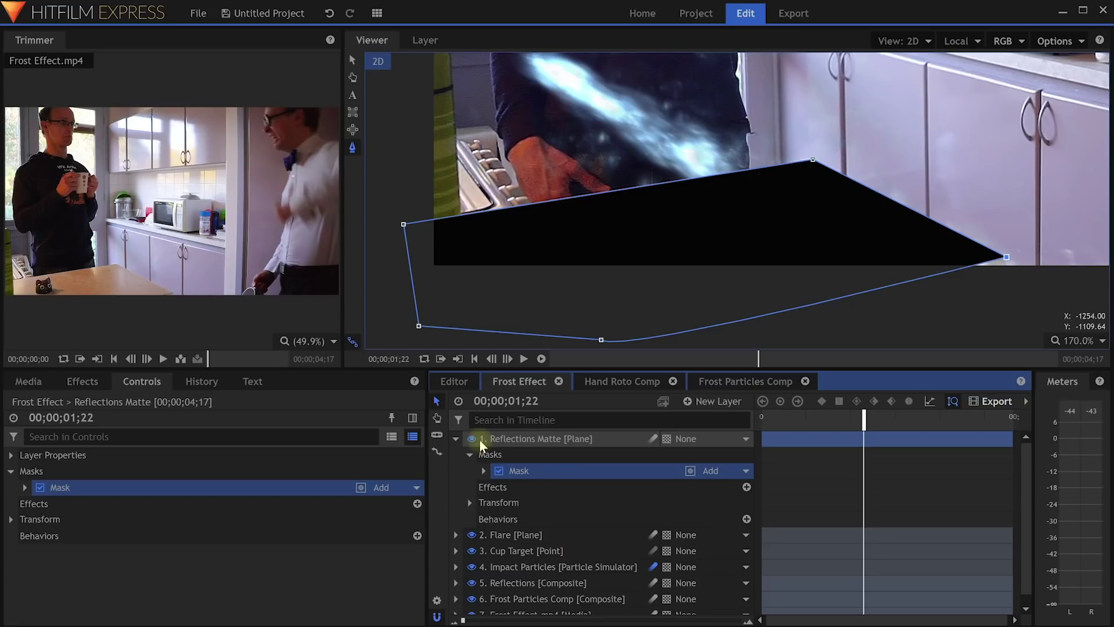
# - Convert the Reflections Matte plane into a composite shot named Reflections Matte Comp, moving its mask with the layer, and hide it in Frost Effect
pyautogui.click(525, 439)
pyautogui.rightClick(527, 437)
pyautogui.click(627, 274)
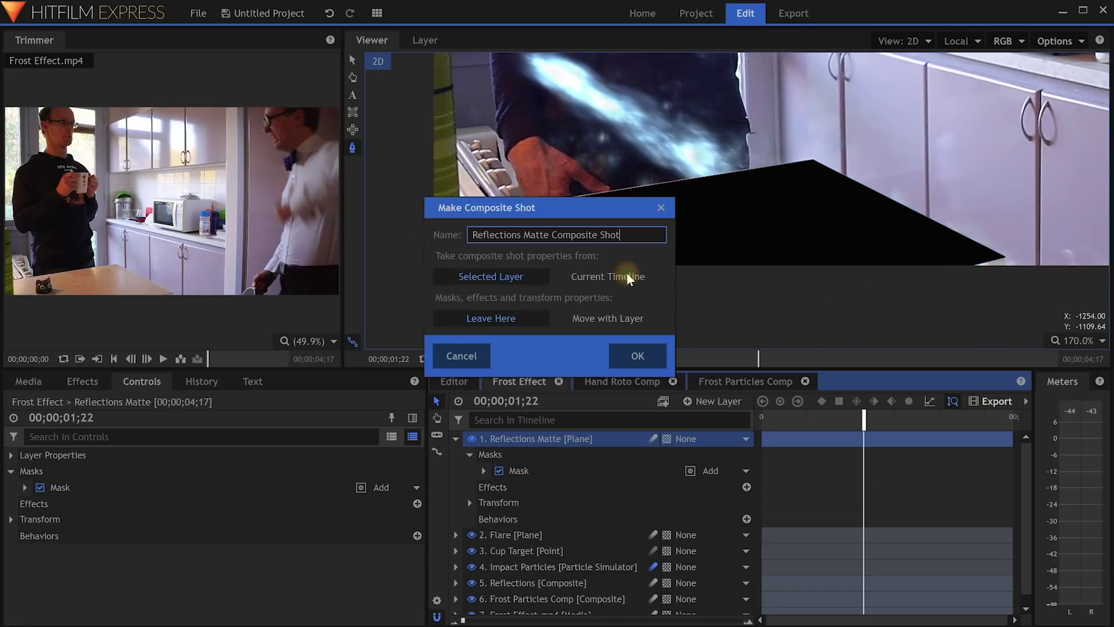
pyautogui.hotkey('shift', 'Right')
pyautogui.press('Delete')
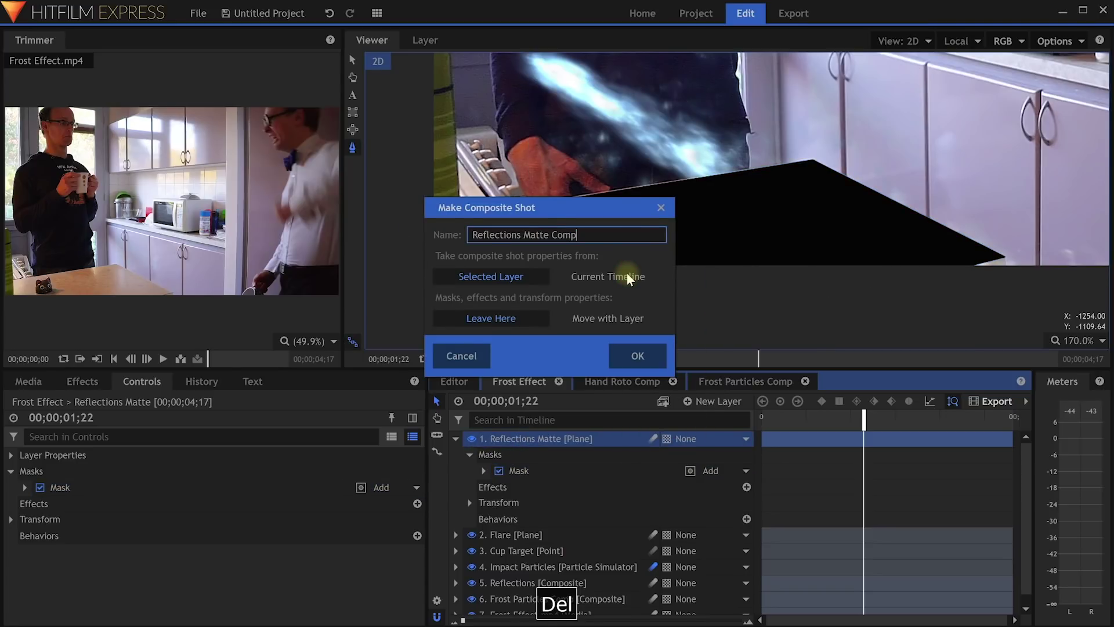
pyautogui.click(610, 316)
pyautogui.click(637, 355)
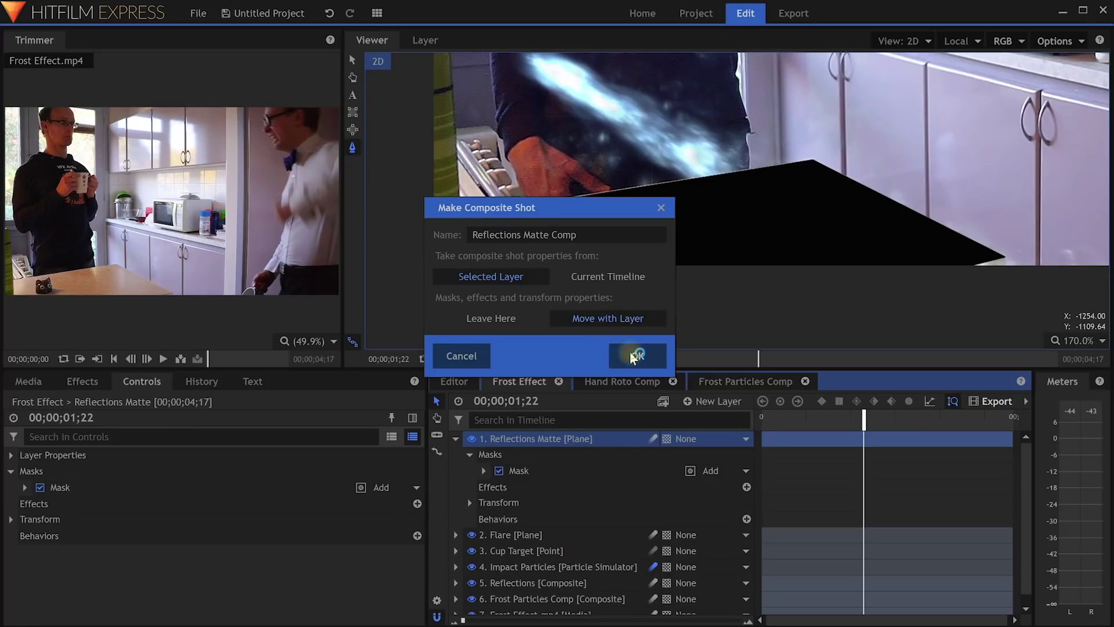
pyautogui.click(513, 381)
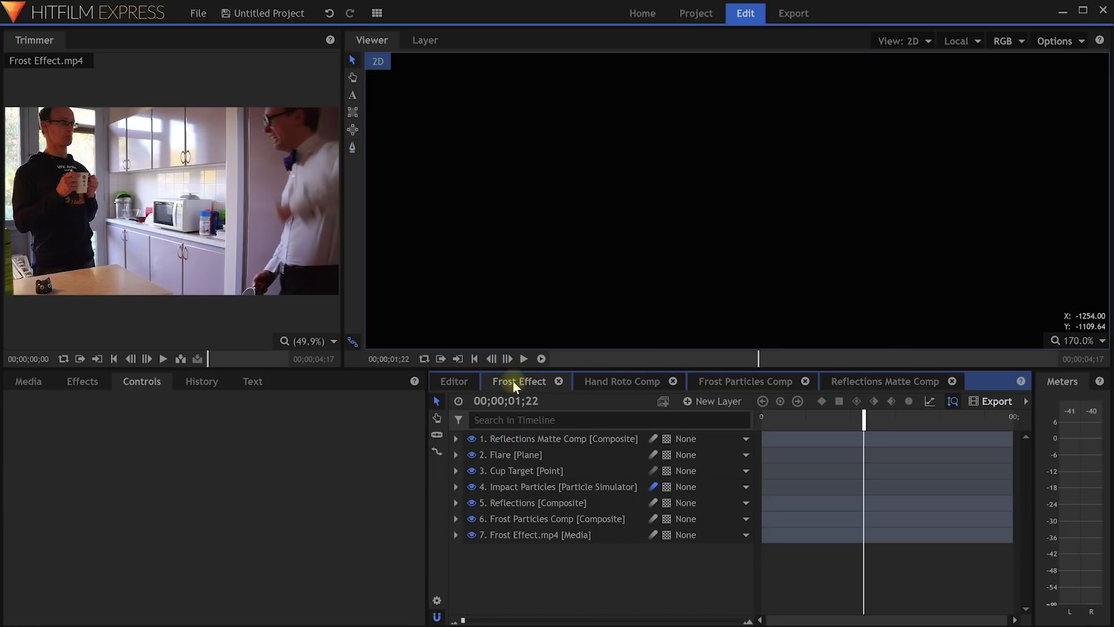
pyautogui.click(472, 440)
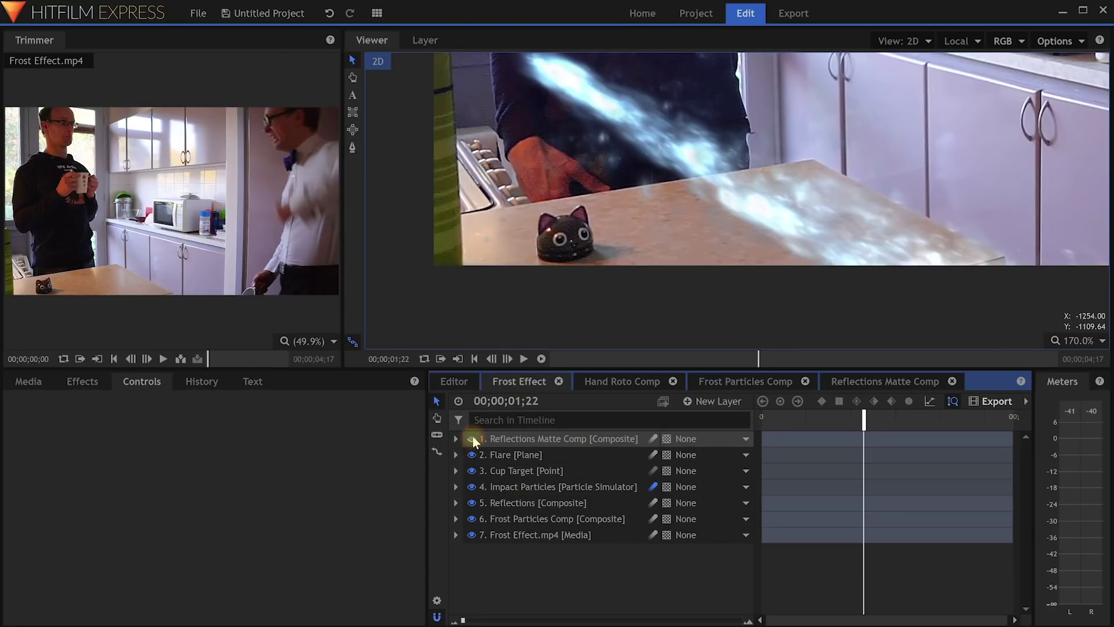
# - Find the Set Matte effect and apply it to the Reflections layer
pyautogui.click(531, 504)
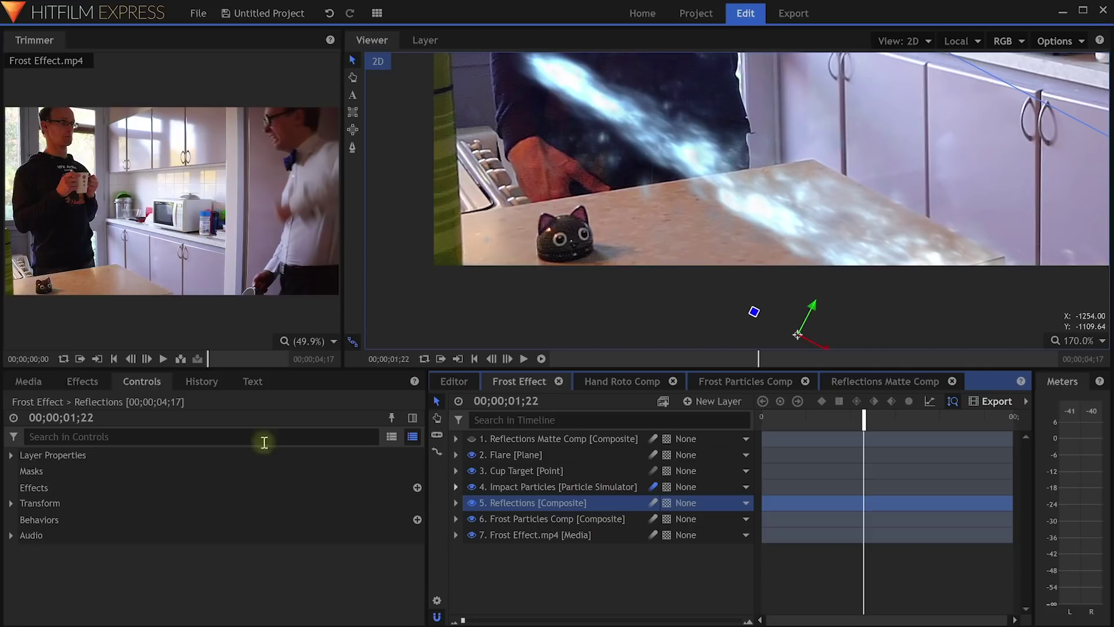
pyautogui.click(70, 382)
pyautogui.write('set matte')
pyautogui.moveTo(81, 487); pyautogui.dragTo(503, 504)
pyautogui.click(141, 383)
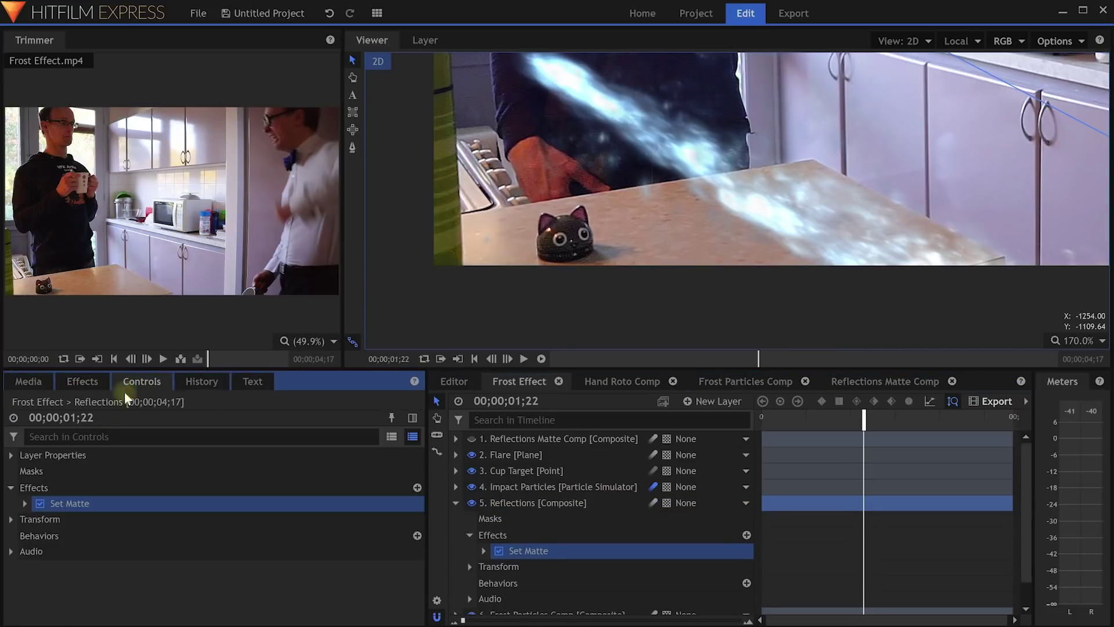
# - Set the Set Matte source layer to Reflections Matte Comp, its blend to Subtract, and enable Invert
pyautogui.click(24, 503)
pyautogui.click(267, 518)
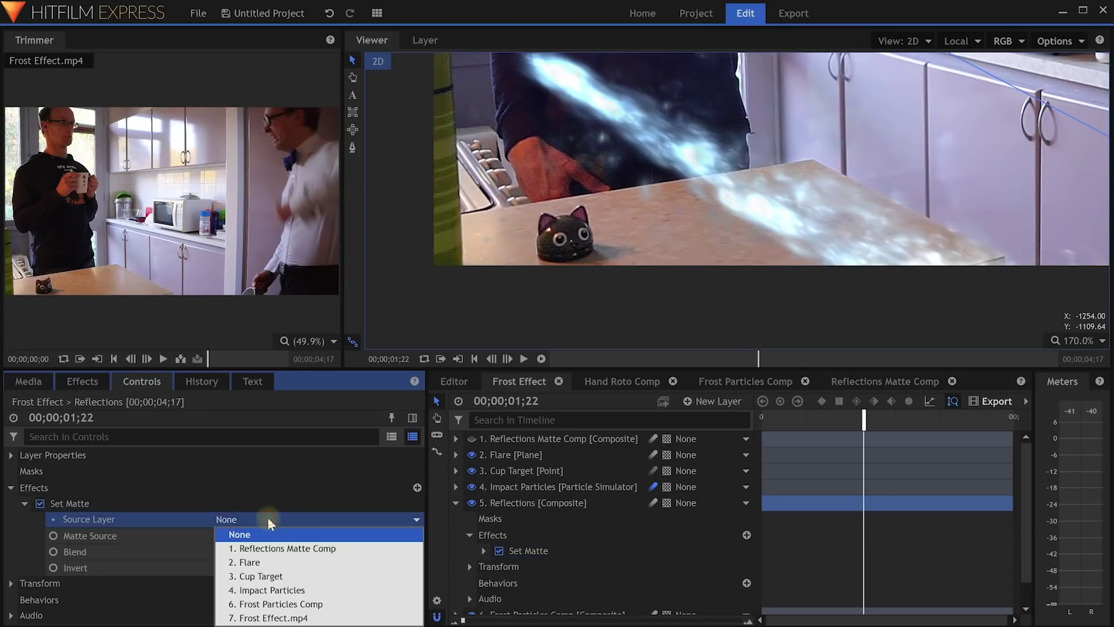
pyautogui.click(344, 550)
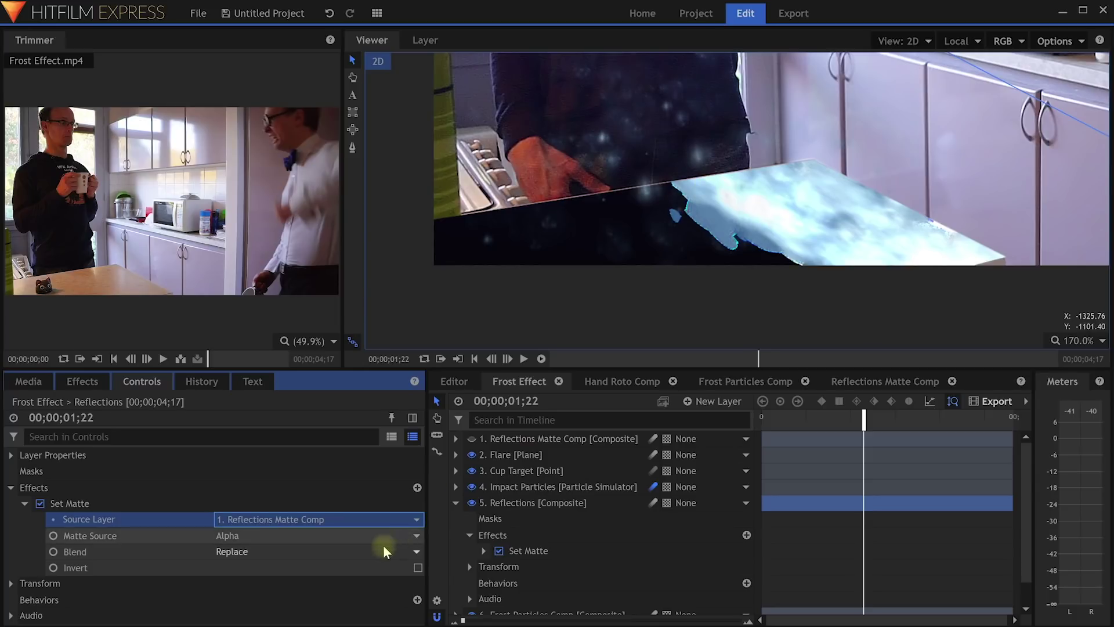
pyautogui.click(365, 553)
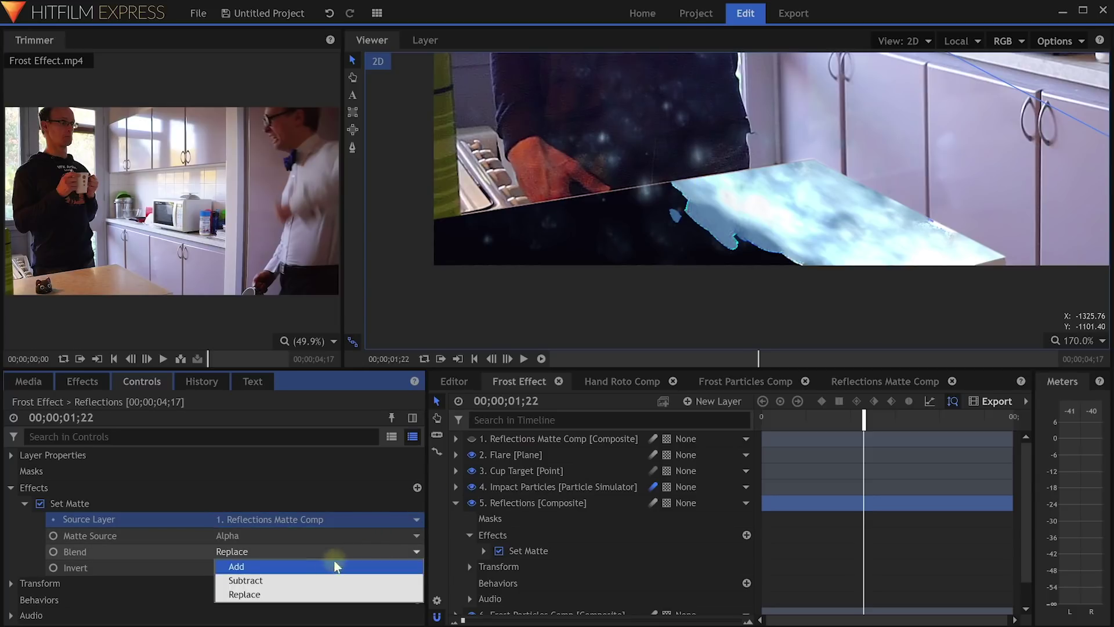
pyautogui.click(329, 578)
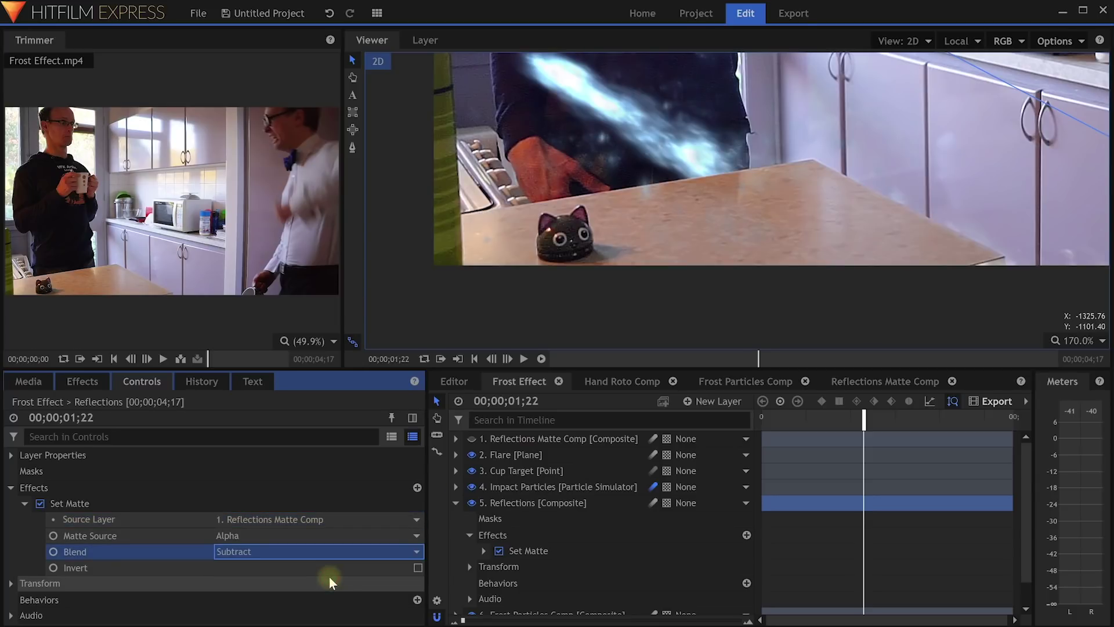
pyautogui.click(418, 568)
pyautogui.scroll(-5, 802, 199)
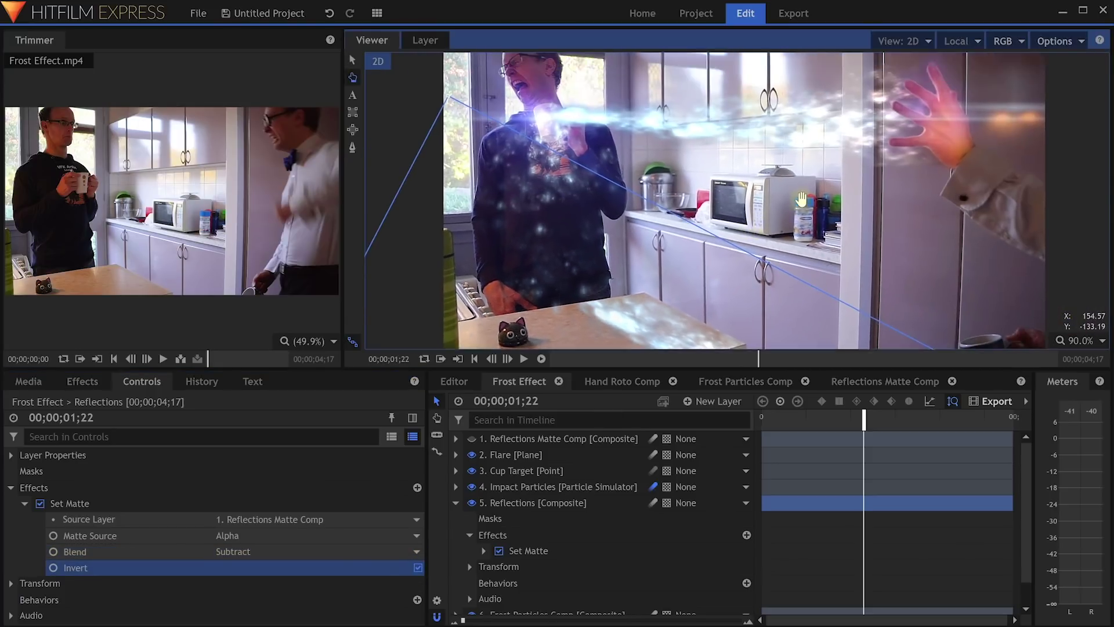
# - Apply the Blur effect to the Reflections layer and place it above Set Matte
pyautogui.moveTo(864, 418); pyautogui.dragTo(829, 419)
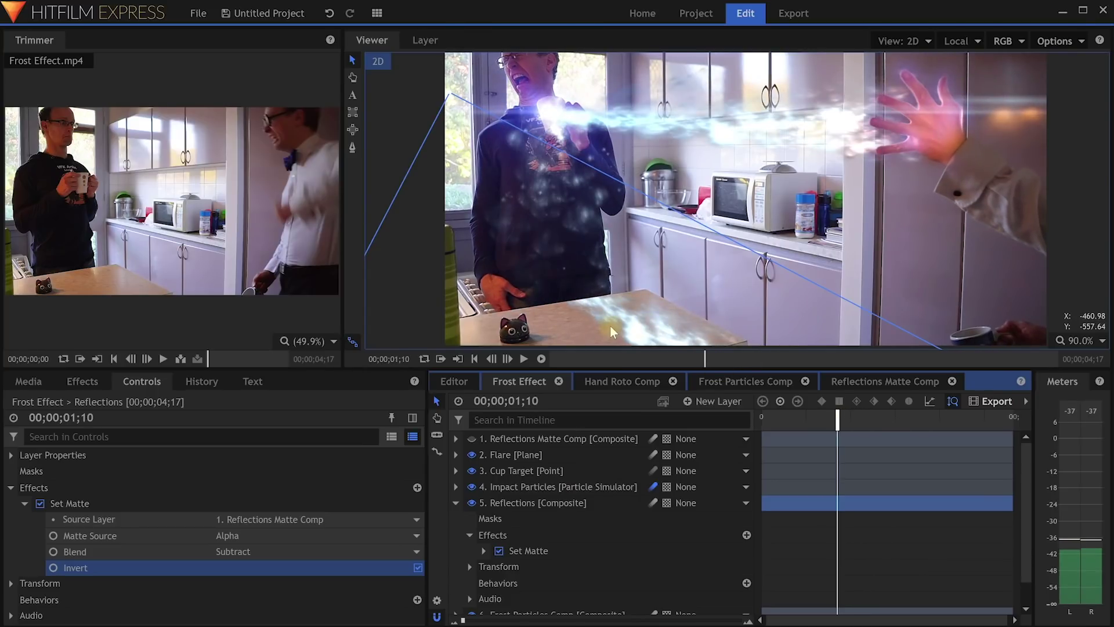
pyautogui.click(82, 381)
pyautogui.tripleClick(34, 406)
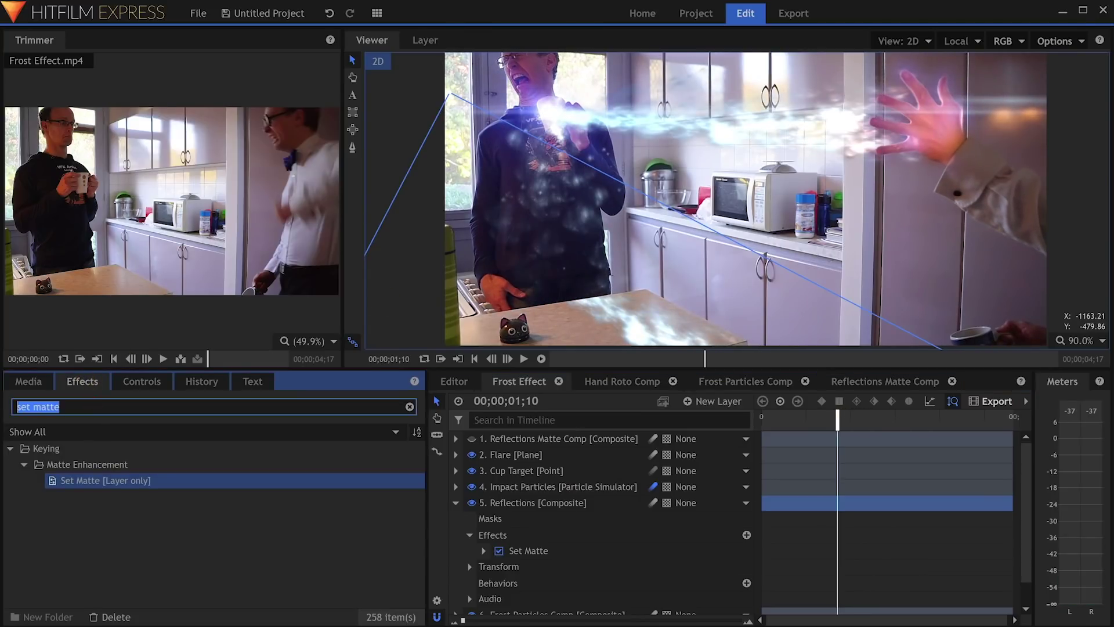
pyautogui.write('blur')
pyautogui.moveTo(55, 480); pyautogui.dragTo(153, 496)
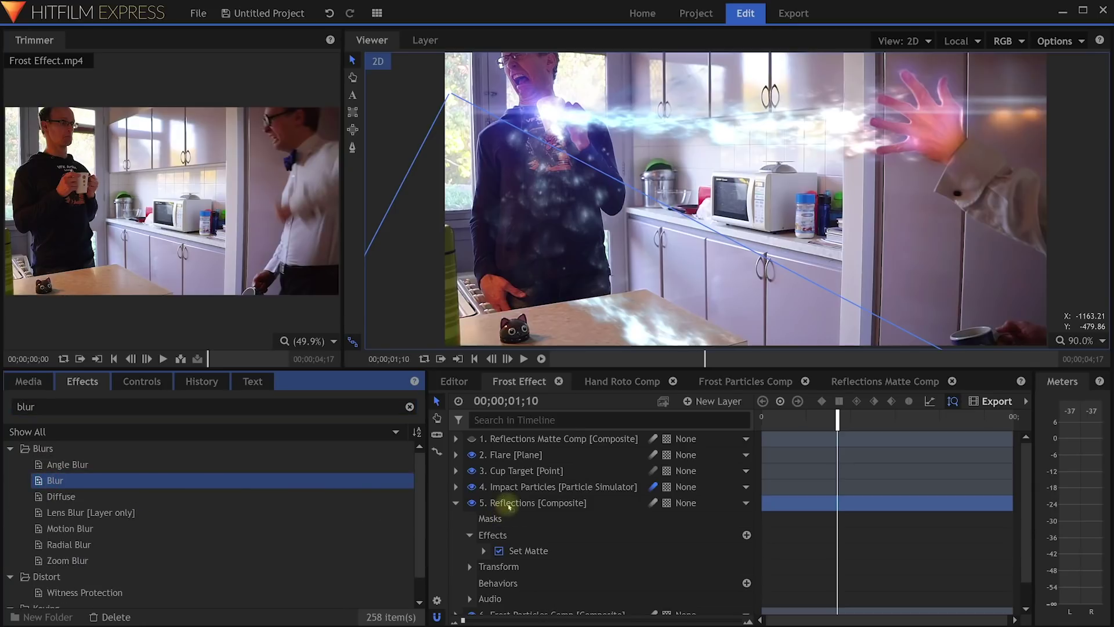
pyautogui.moveTo(508, 505); pyautogui.dragTo(507, 503)
pyautogui.moveTo(528, 565); pyautogui.dragTo(534, 543)
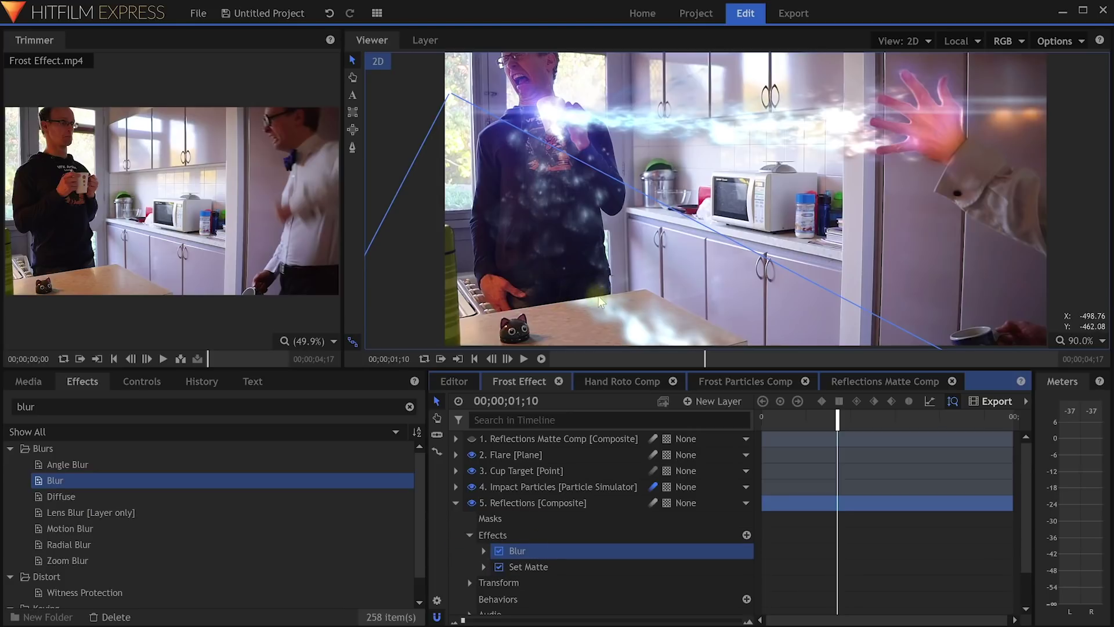
# - Raise the Blur radius on the Reflections layer to about 20 px
pyautogui.click(130, 383)
pyautogui.click(23, 502)
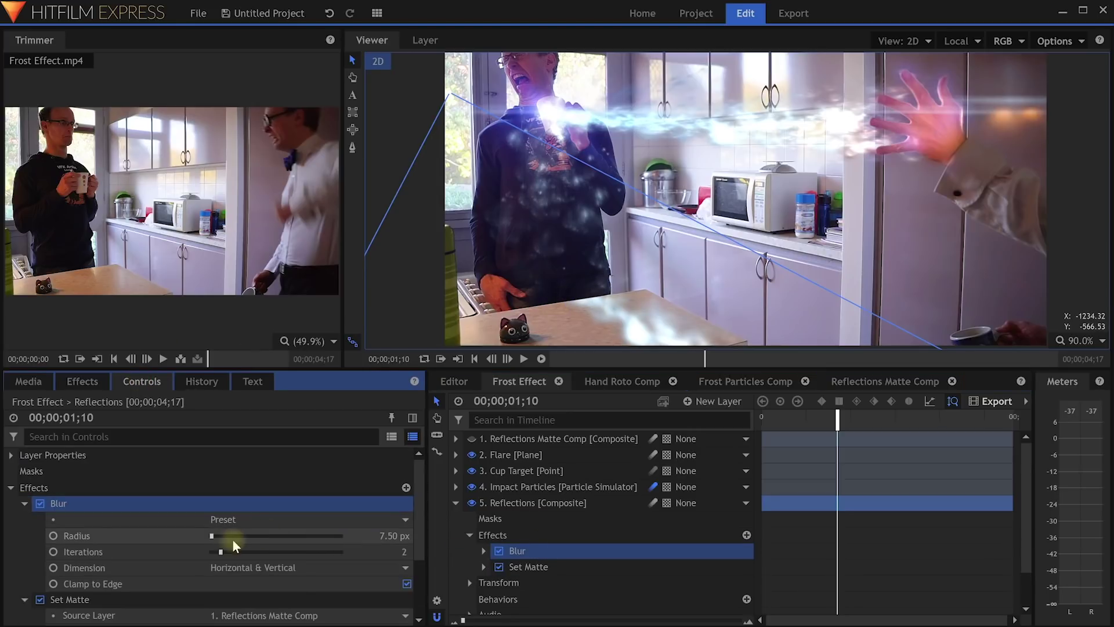
pyautogui.click(211, 536)
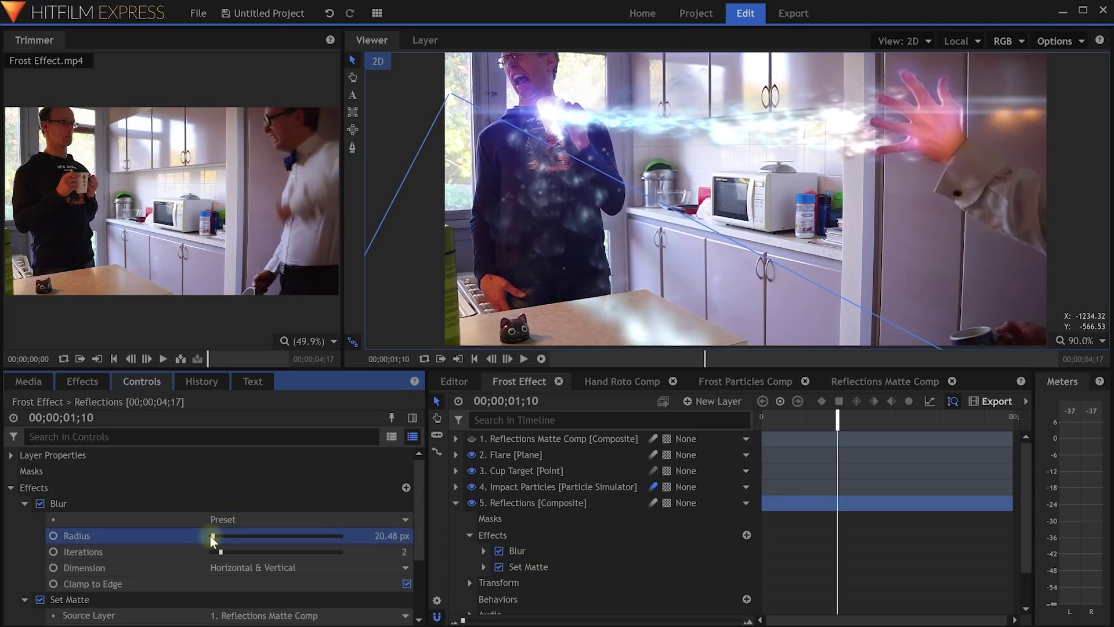
# - Lower the Reflections layer's opacity to about 21% and set its blend mode to Add
pyautogui.scroll(-2, 210, 534)
pyautogui.click(11, 585)
pyautogui.scroll(-1, 84, 586)
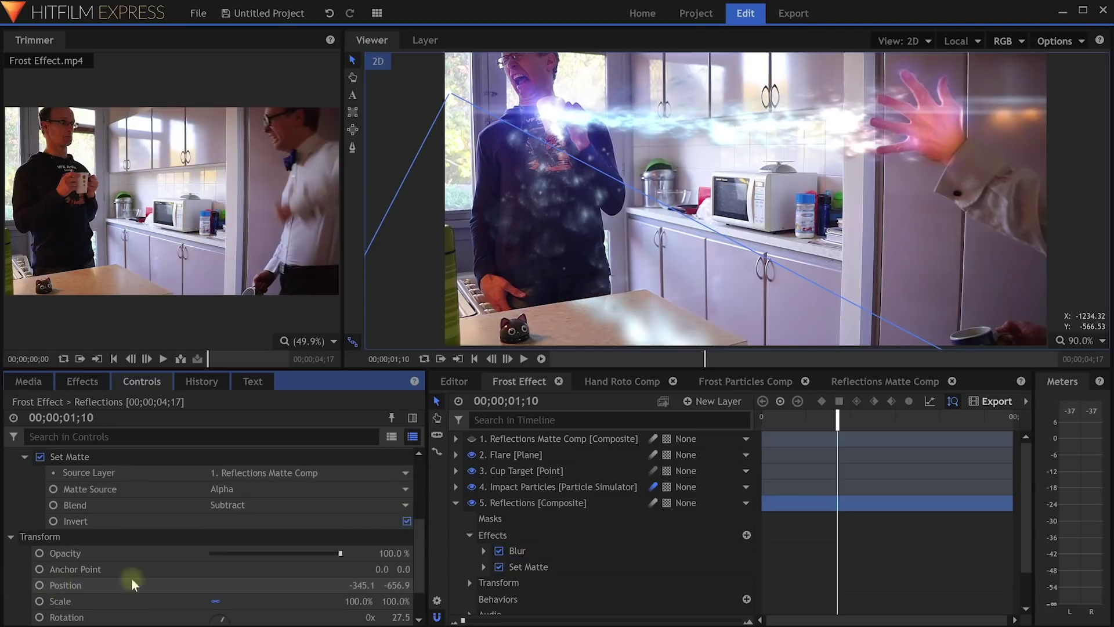
pyautogui.moveTo(340, 553); pyautogui.dragTo(239, 555)
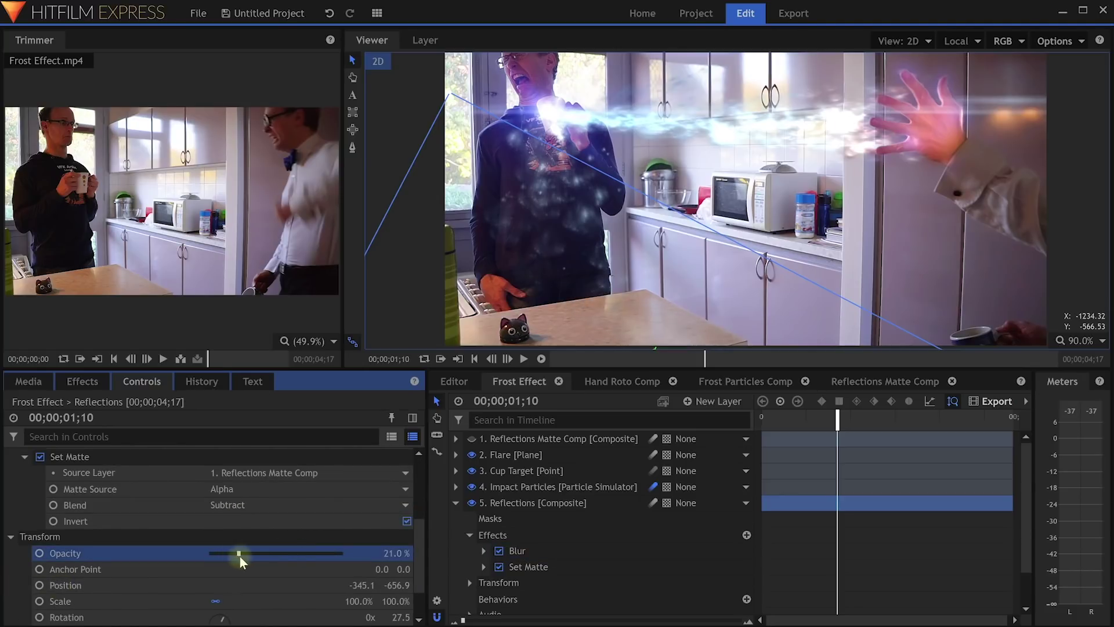
pyautogui.scroll(3, 107, 491)
pyautogui.click(13, 454)
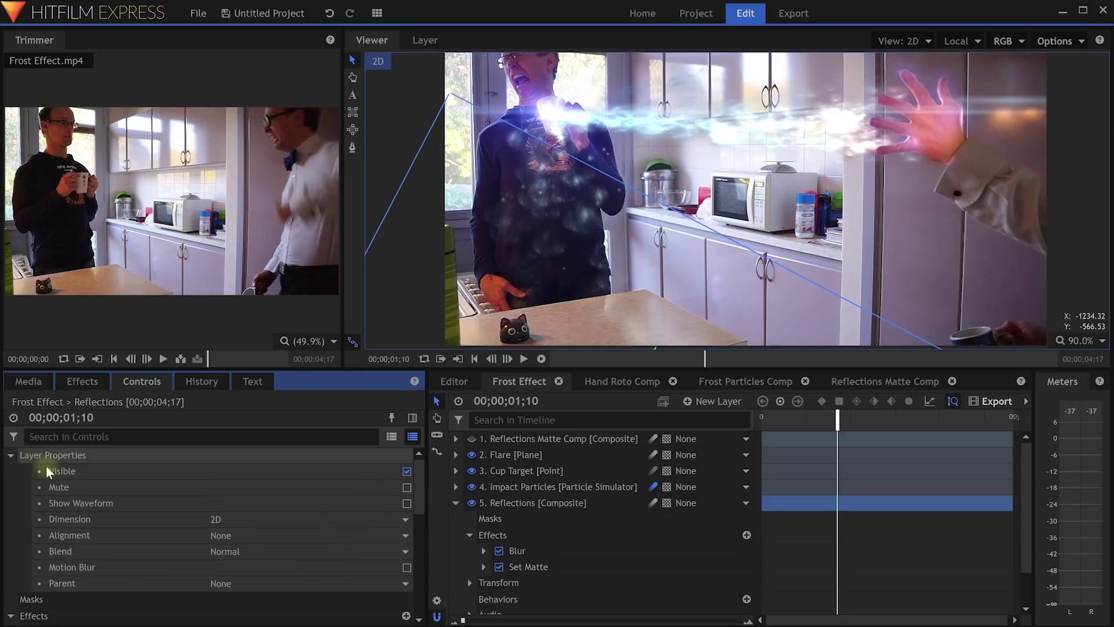
pyautogui.click(273, 552)
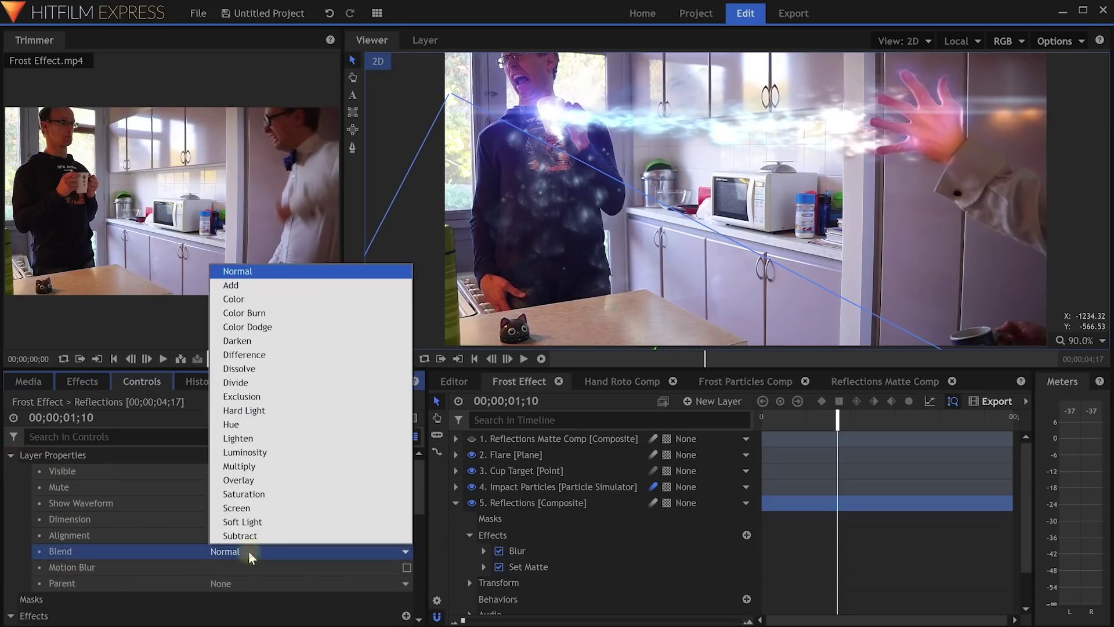
pyautogui.click(291, 288)
# - Fit the shot to an enlarged viewer, collapse the Reflections layer, and play the finished effect from the start
pyautogui.moveTo(838, 418)
pyautogui.mouseDown()
pyautogui.moveTo(894, 417)
pyautogui.moveTo(835, 410)
pyautogui.moveTo(858, 415)
pyautogui.mouseUp()
pyautogui.click(1081, 341)
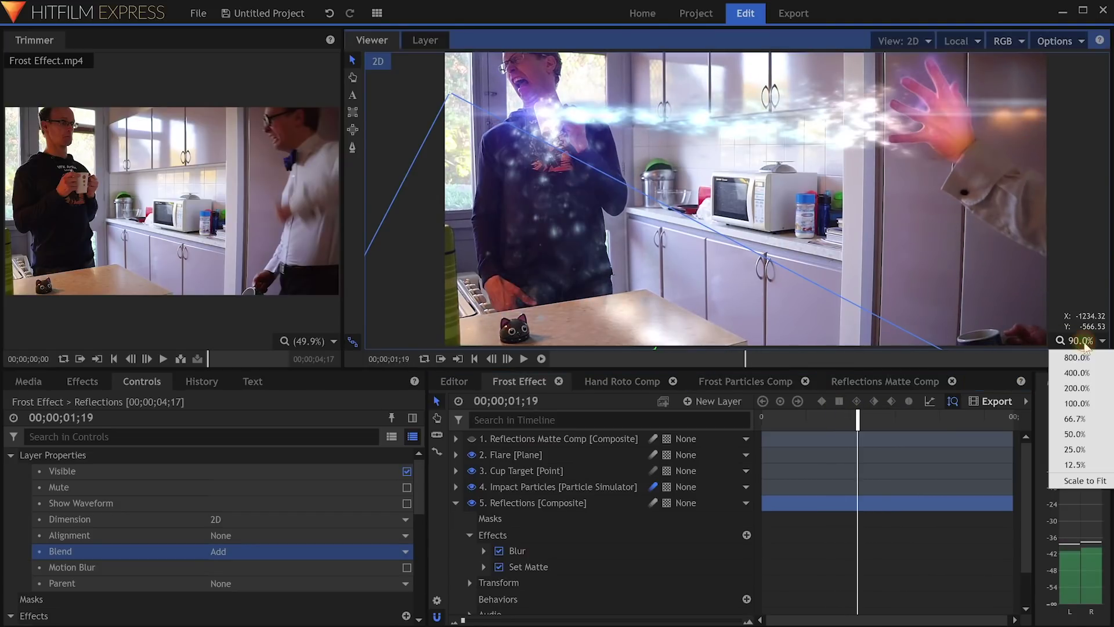
pyautogui.click(1075, 483)
pyautogui.moveTo(882, 366); pyautogui.dragTo(885, 444)
pyautogui.moveTo(868, 491); pyautogui.dragTo(720, 489)
pyautogui.click(455, 580)
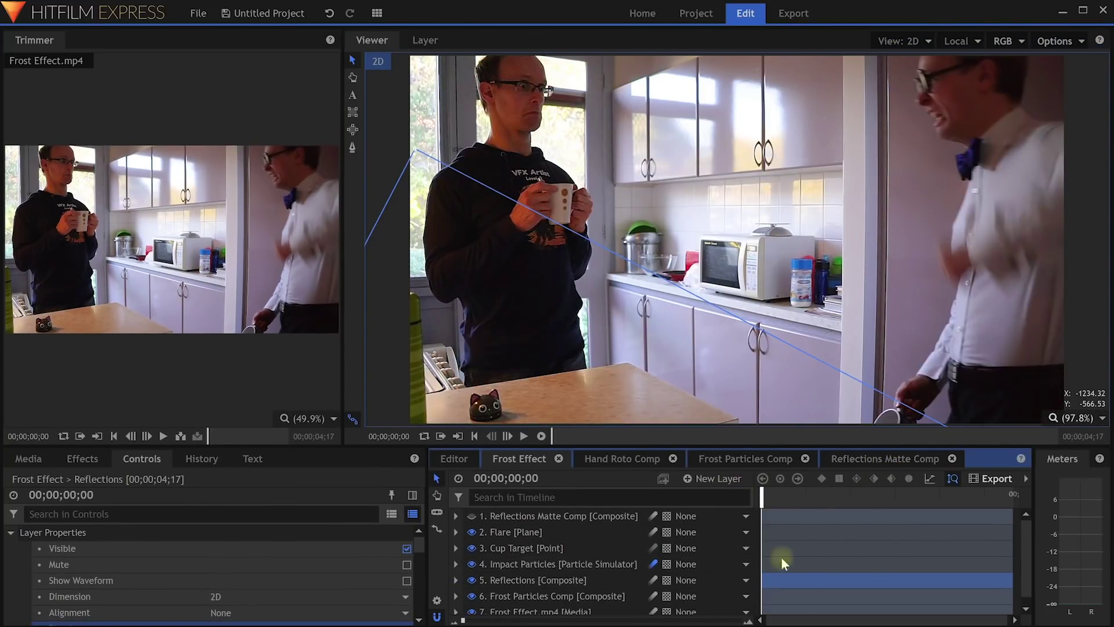
pyautogui.click(783, 577)
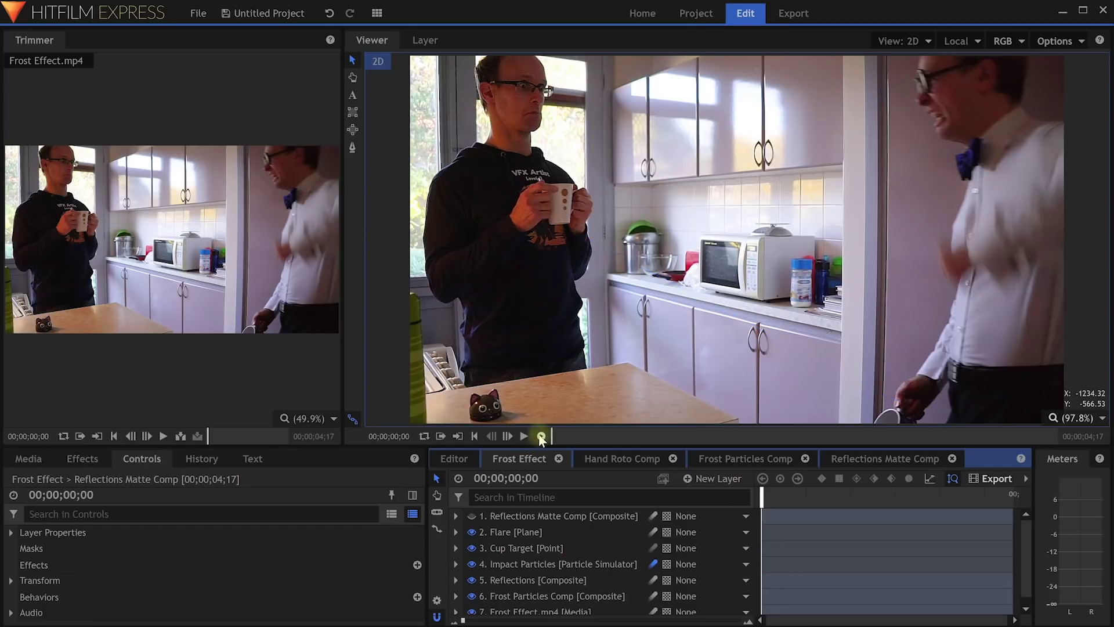
pyautogui.click(524, 437)
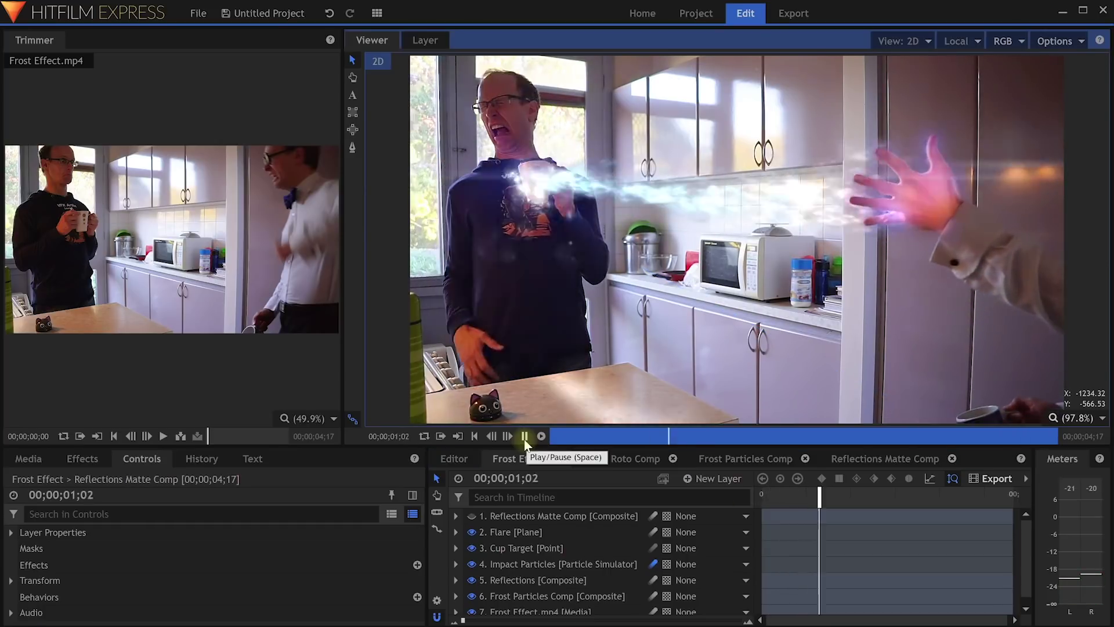